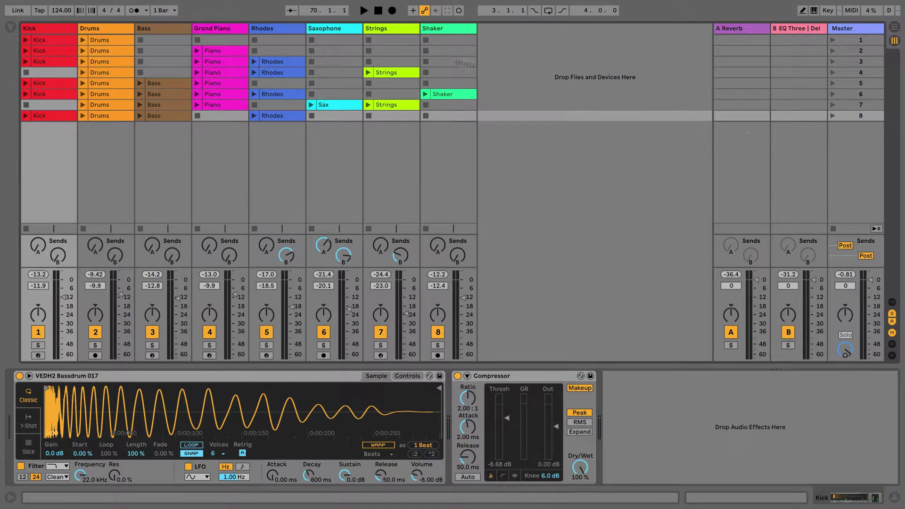
Play scenes 1 through 8 one after another, then stop all clips
{"action": "left_click", "coordinate": [896, 28]}
{"action": "left_click", "coordinate": [895, 40]}
{"action": "left_click", "coordinate": [833, 40]}
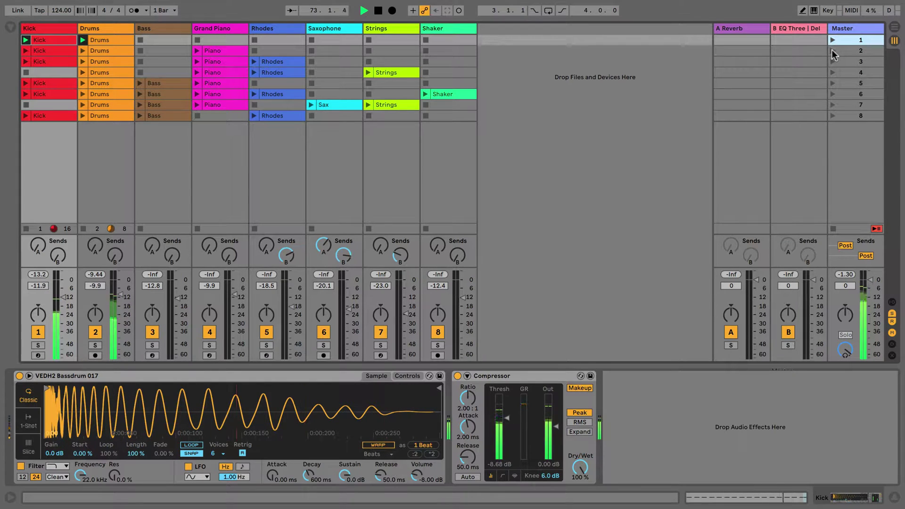
{"action": "left_click", "coordinate": [833, 50]}
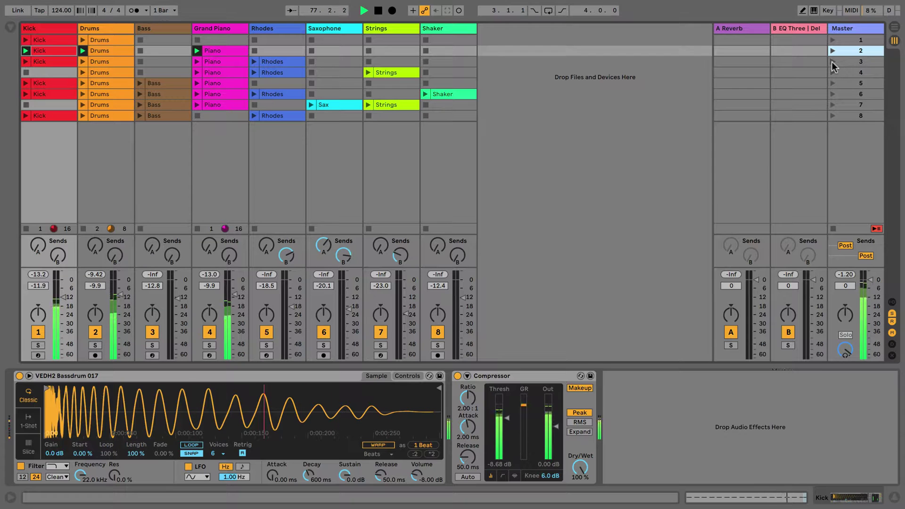
{"action": "left_click", "coordinate": [833, 61]}
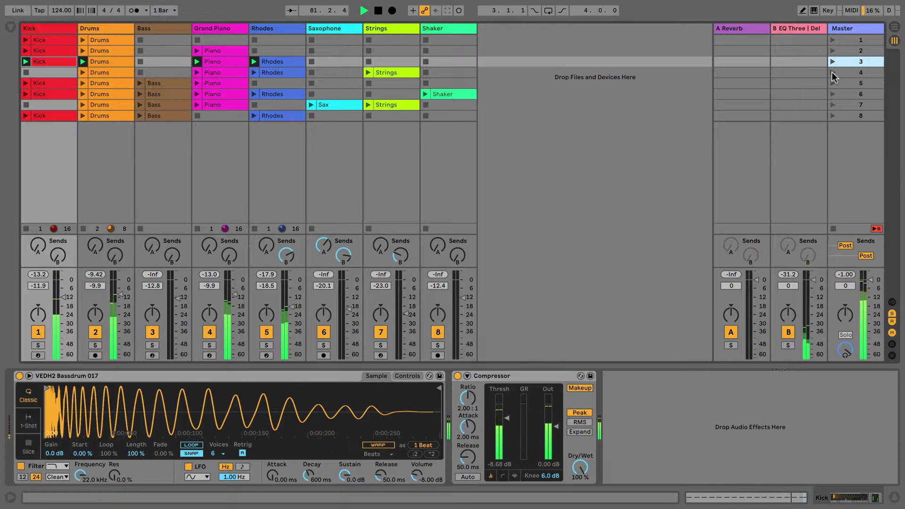
{"action": "left_click", "coordinate": [832, 72]}
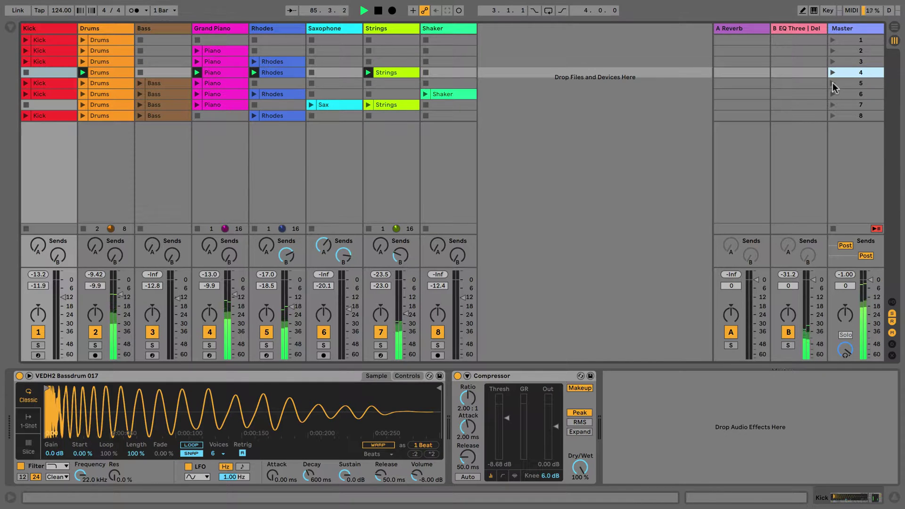
{"action": "left_click", "coordinate": [832, 83]}
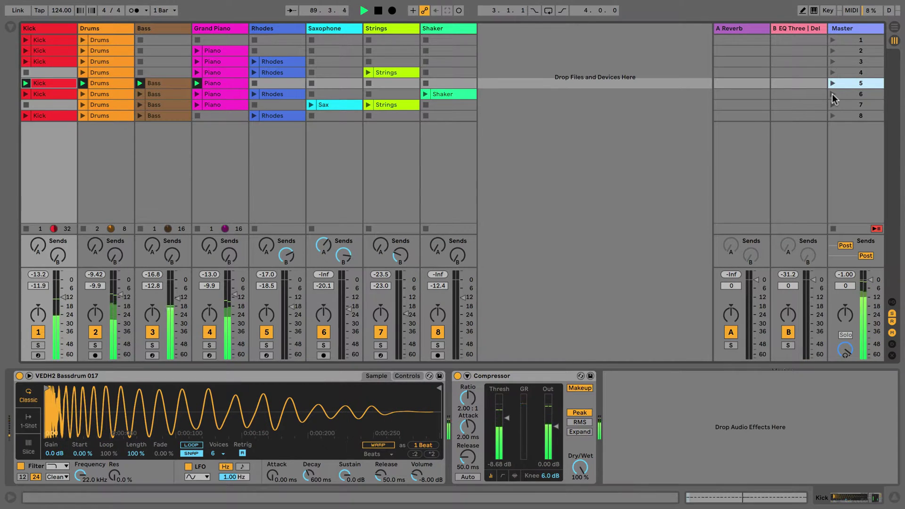
{"action": "left_click", "coordinate": [833, 94]}
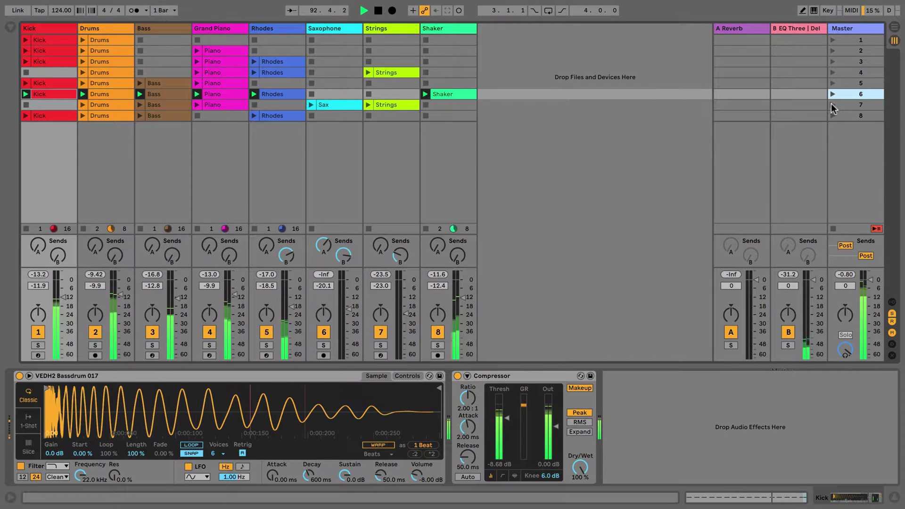
{"action": "left_click", "coordinate": [832, 105]}
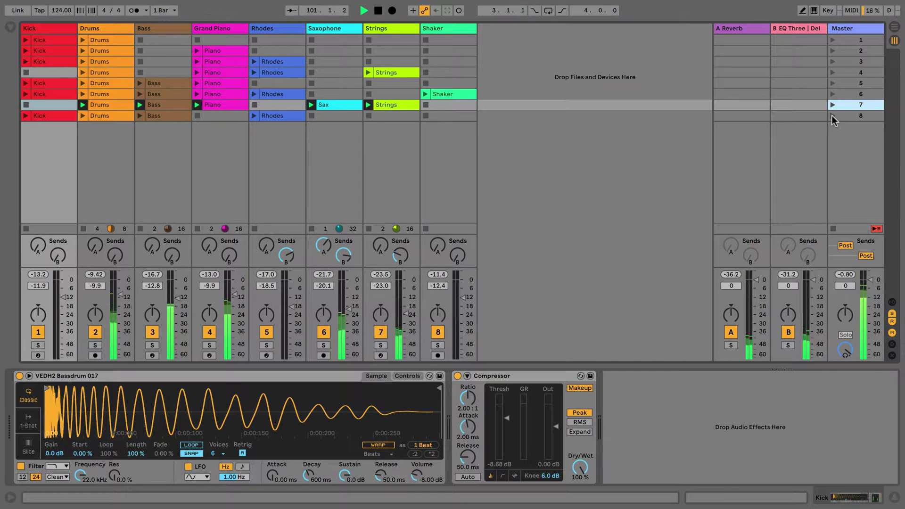
{"action": "left_click", "coordinate": [833, 117]}
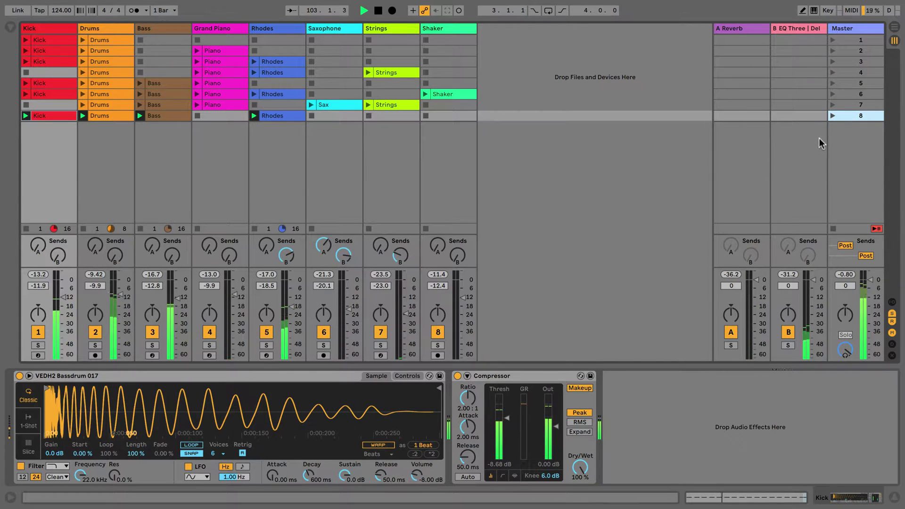
{"action": "left_click", "coordinate": [833, 228]}
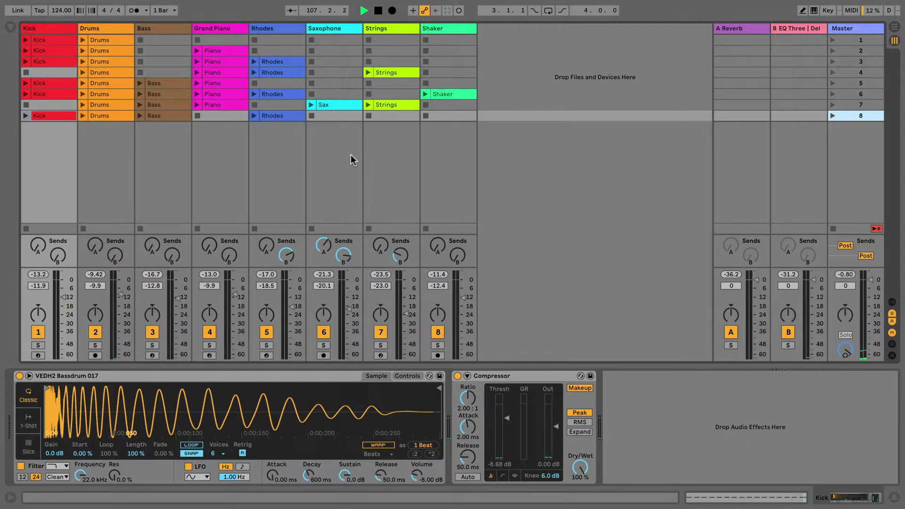
In the Arrangement View, hand playback back to the arrangement with Back to Arrangement
{"action": "left_click", "coordinate": [894, 27]}
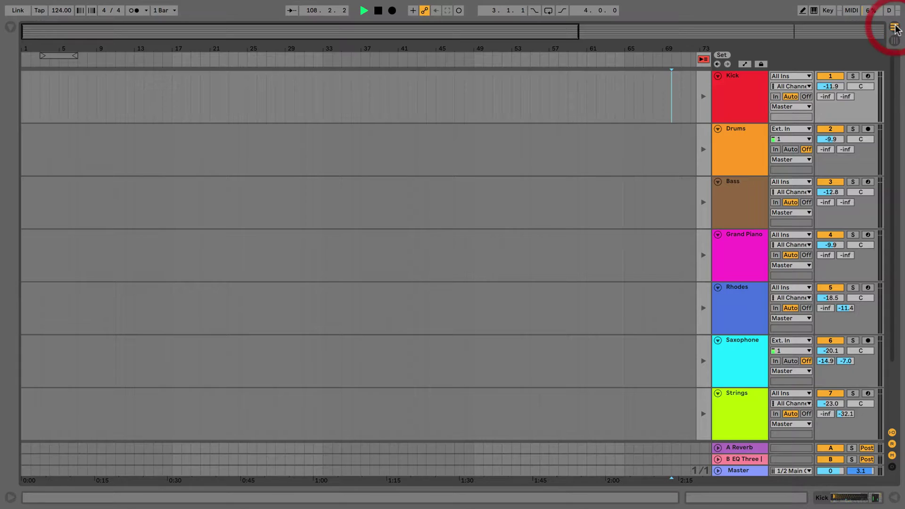
{"action": "left_click", "coordinate": [894, 41]}
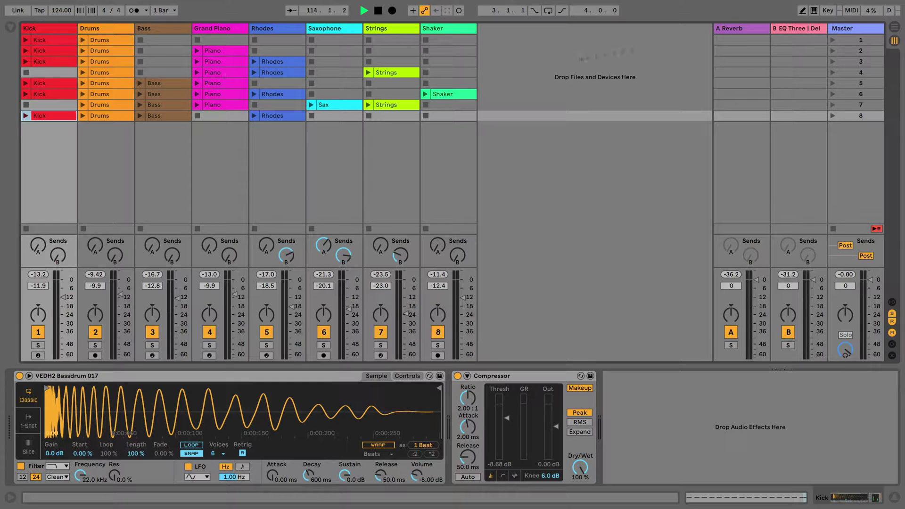
{"action": "left_click", "coordinate": [894, 27]}
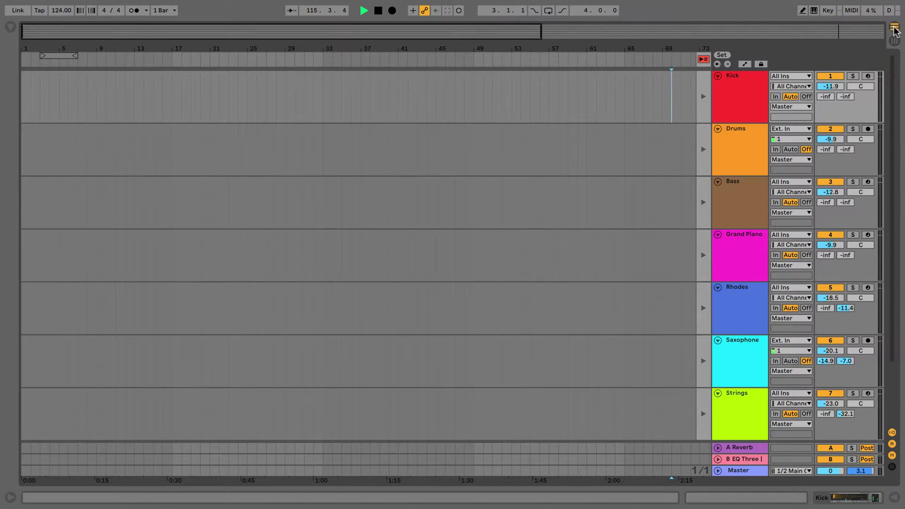
{"action": "left_click", "coordinate": [703, 60]}
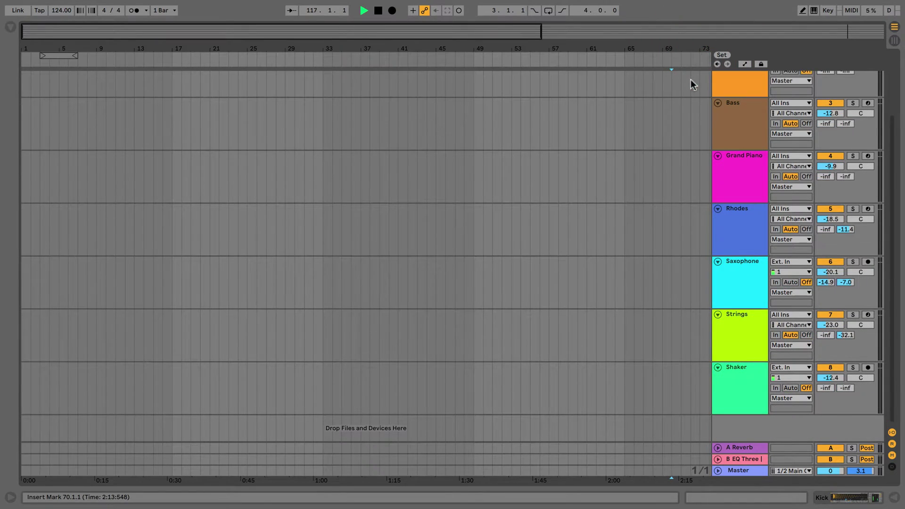
{"action": "left_click", "coordinate": [896, 41]}
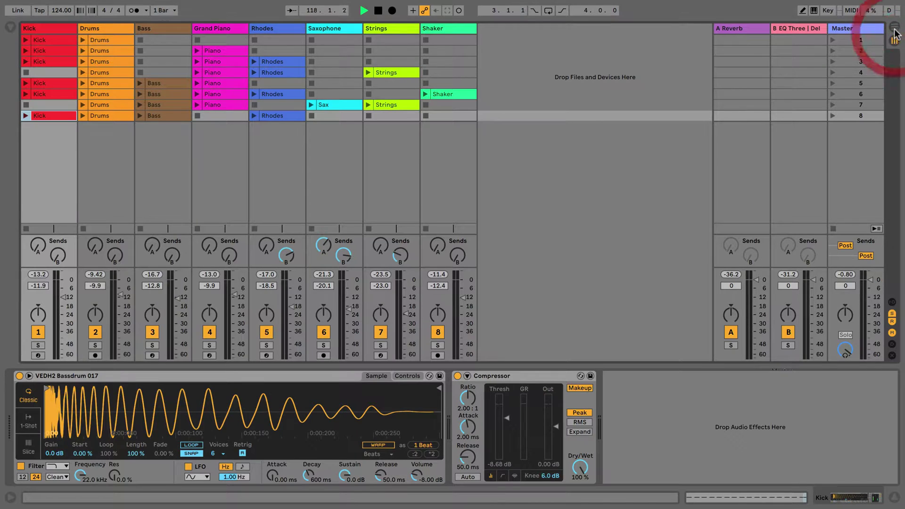
{"action": "left_click", "coordinate": [895, 29]}
{"action": "left_click", "coordinate": [896, 41]}
{"action": "left_click", "coordinate": [895, 29]}
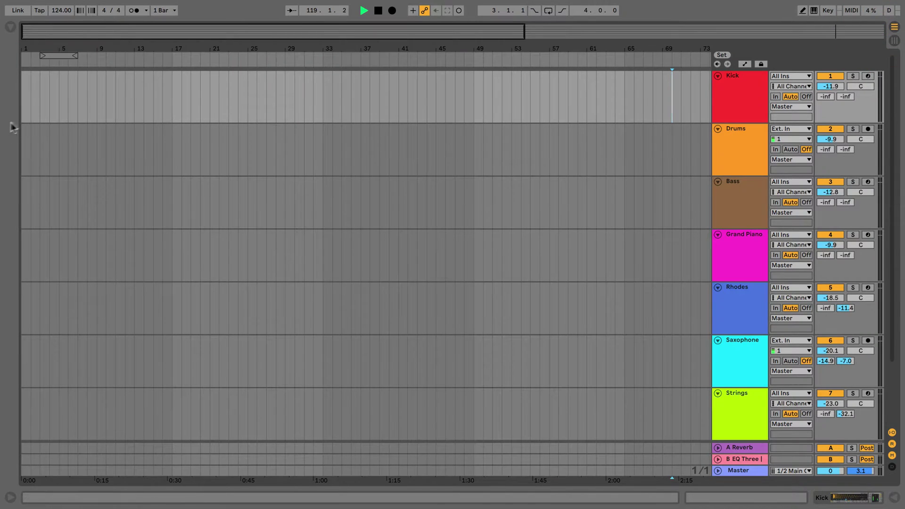
Stop playback and time-select bars 1–72 on the Kick lane only
{"action": "left_click_drag", "start_coordinate": [22, 116], "coordinate": [701, 136]}
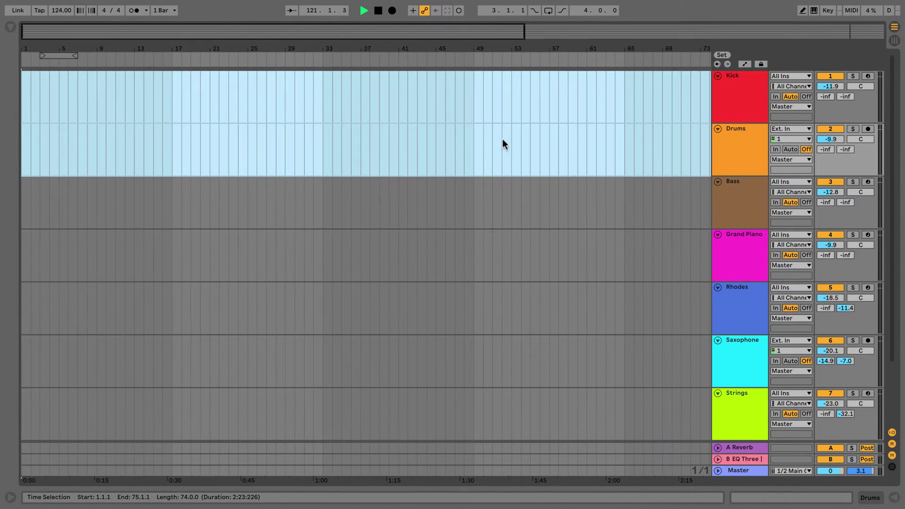
{"action": "left_click", "coordinate": [379, 10]}
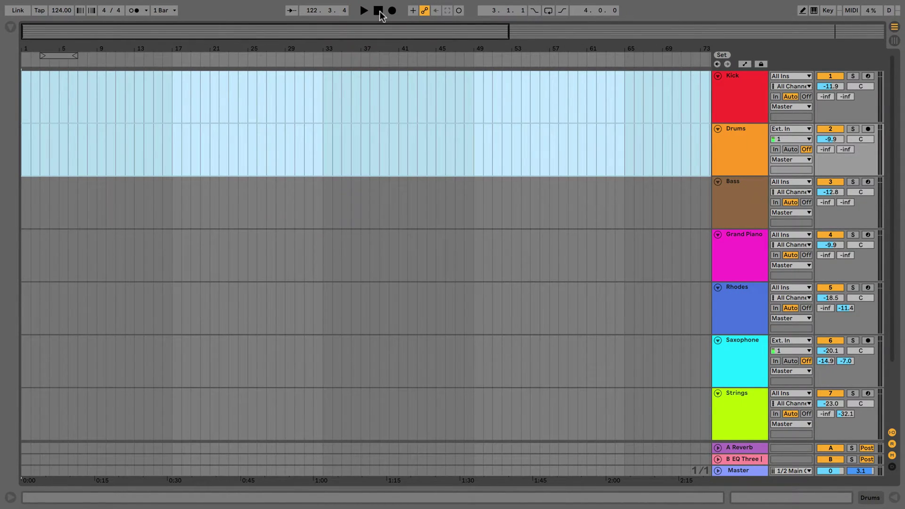
{"action": "left_click_drag", "start_coordinate": [22, 115], "coordinate": [689, 104]}
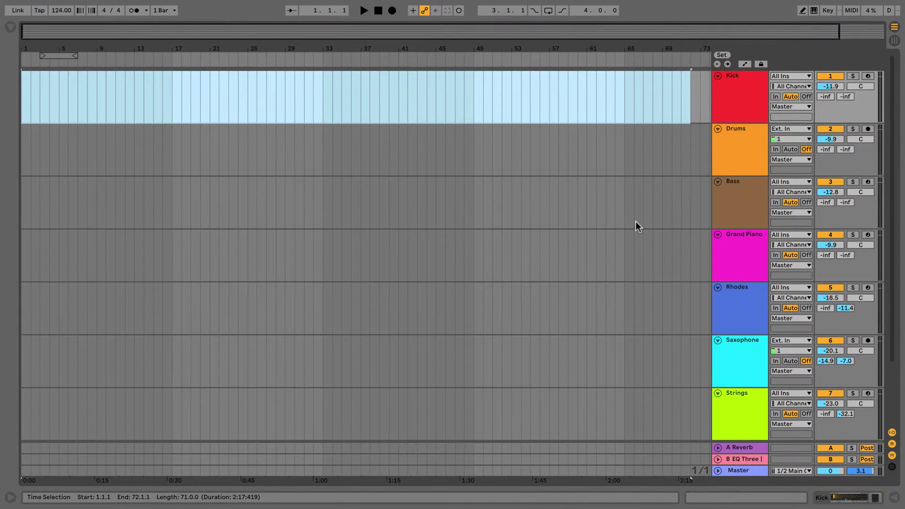
{"action": "scroll", "coordinate": [635, 221], "scroll_direction": "down", "scroll_amount": 2}
{"action": "scroll", "coordinate": [635, 222], "scroll_direction": "up", "scroll_amount": 2}
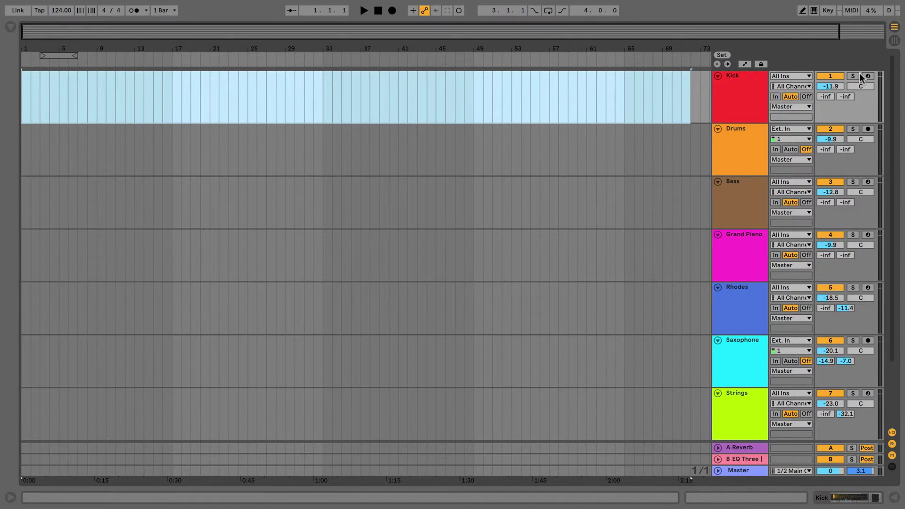
Flip between Session and Arrangement views several times, ending in the Arrangement
{"action": "left_click", "coordinate": [894, 41]}
{"action": "left_click", "coordinate": [895, 27]}
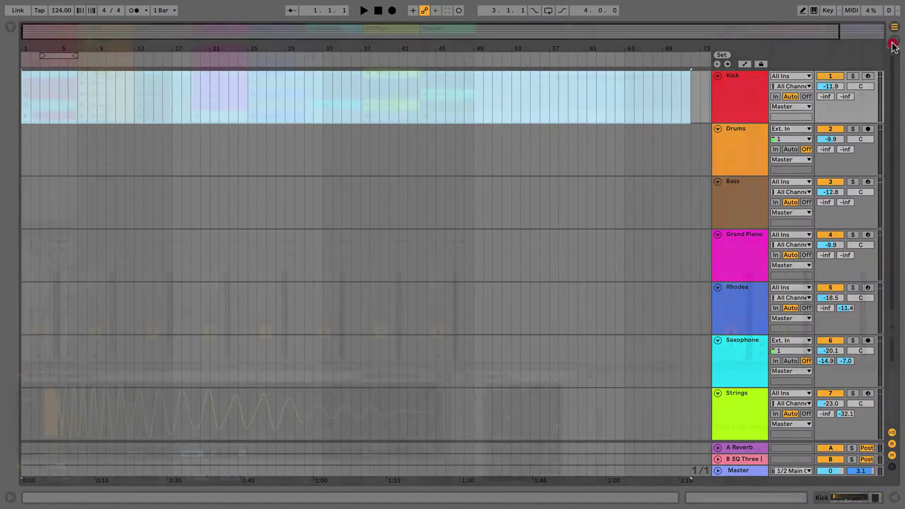
{"action": "left_click", "coordinate": [895, 41]}
{"action": "left_click", "coordinate": [894, 27]}
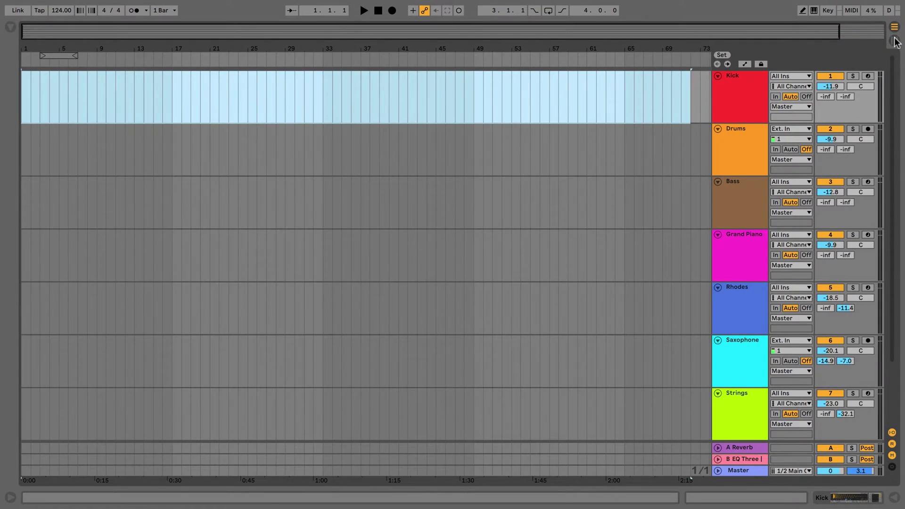
{"action": "left_click", "coordinate": [895, 40]}
{"action": "left_click", "coordinate": [894, 27]}
{"action": "left_click", "coordinate": [894, 40]}
{"action": "left_click", "coordinate": [895, 27]}
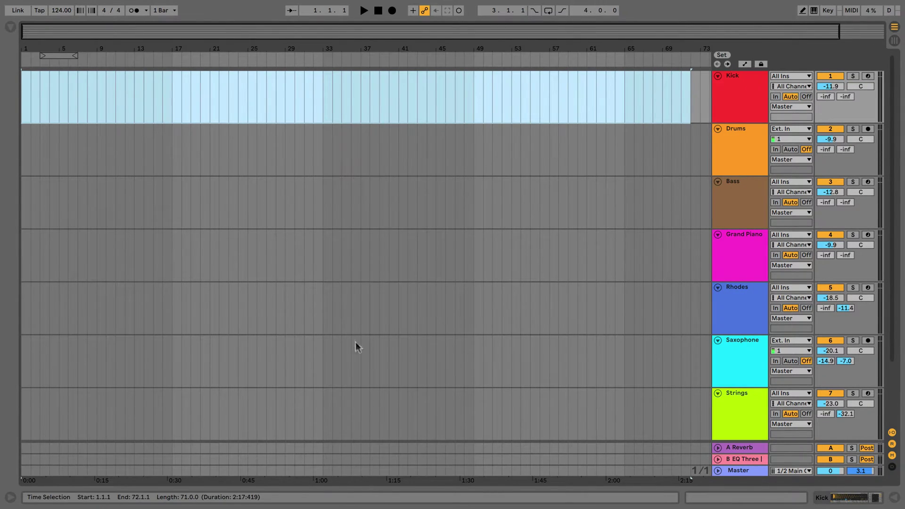
In Session View, show the scene 3 Rhodes clip's notes and the Rhodes track's devices
{"action": "left_click", "coordinate": [896, 42]}
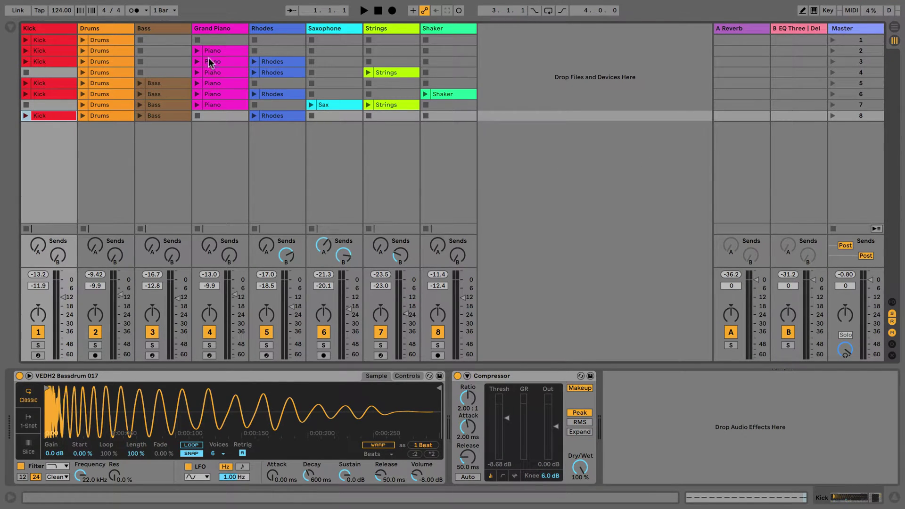
{"action": "left_click", "coordinate": [271, 62]}
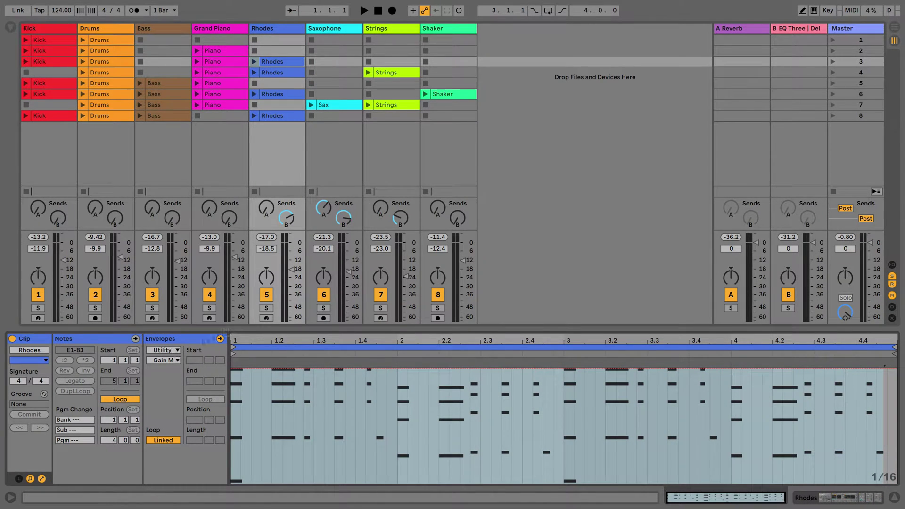
{"action": "left_click", "coordinate": [894, 28]}
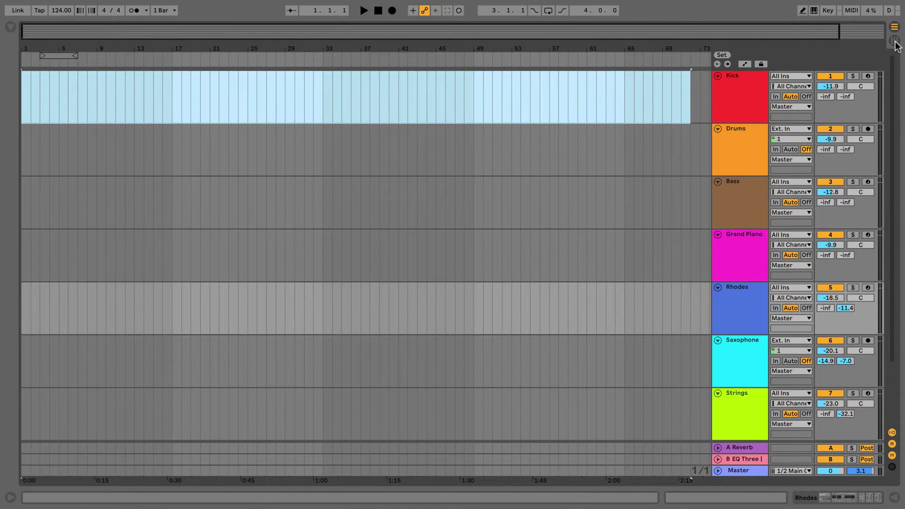
{"action": "left_click", "coordinate": [896, 41]}
{"action": "left_click", "coordinate": [895, 498]}
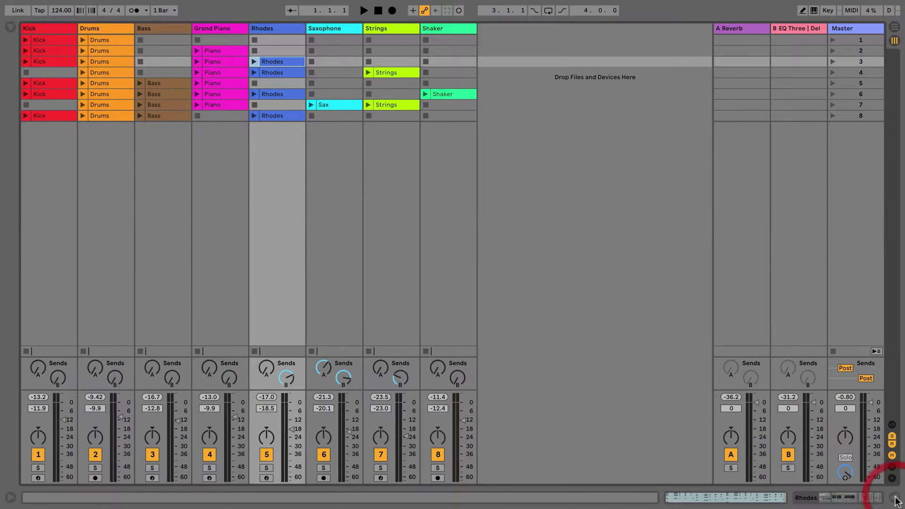
{"action": "left_click", "coordinate": [895, 498]}
{"action": "left_click", "coordinate": [877, 498]}
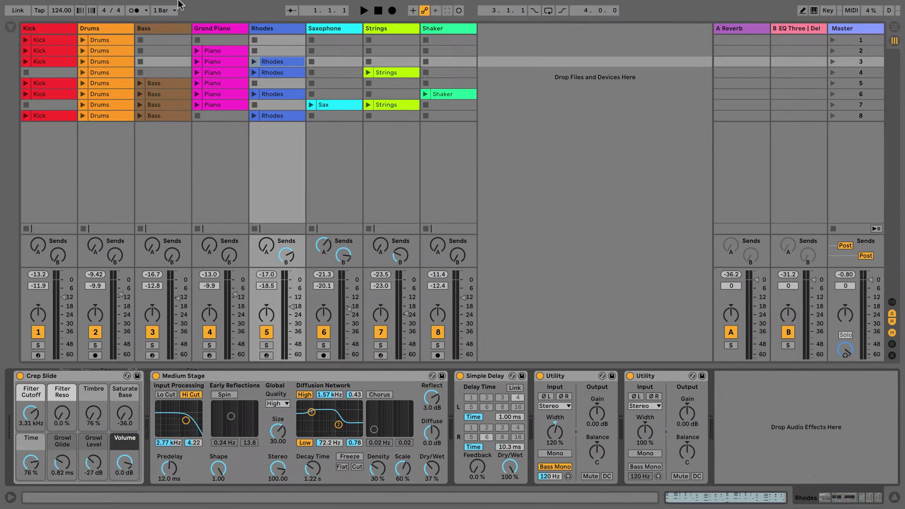
Step through the track headers from Rhodes back to Kick to view each track's devices
{"action": "left_click", "coordinate": [155, 31]}
{"action": "left_click", "coordinate": [219, 33]}
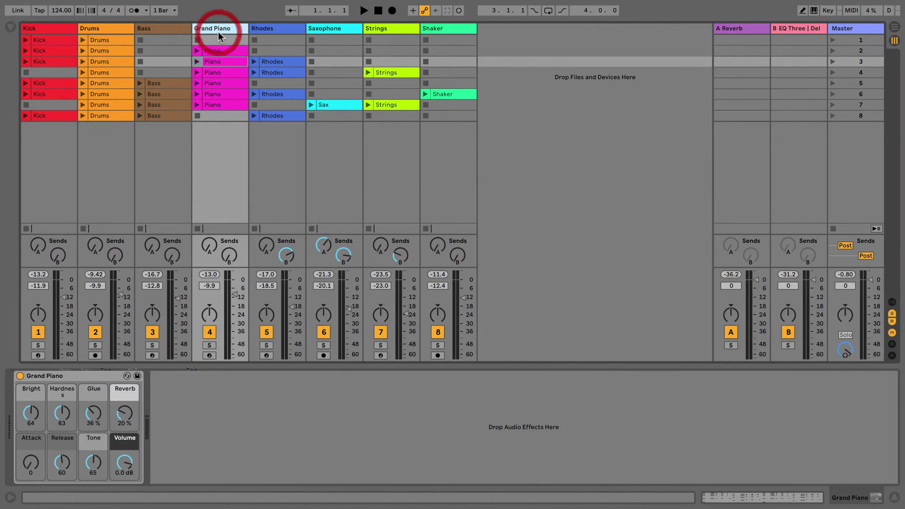
{"action": "left_click", "coordinate": [266, 31]}
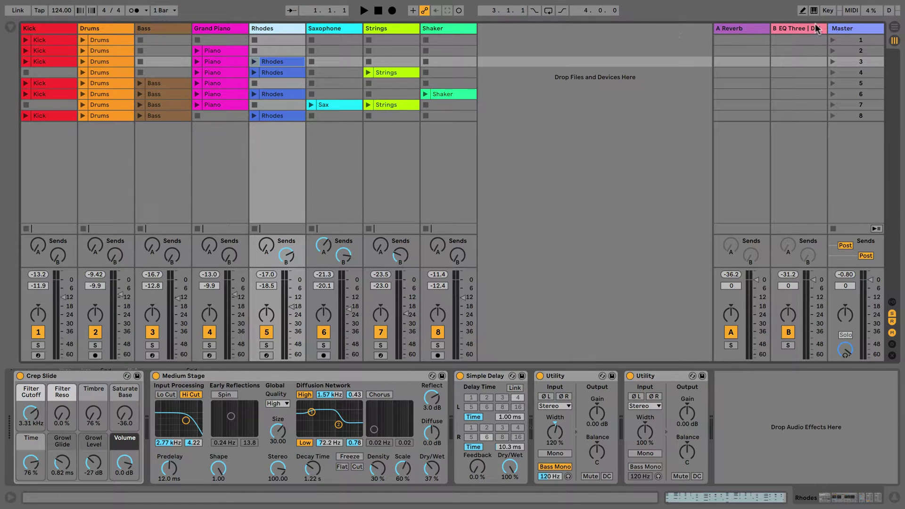
{"action": "left_click", "coordinate": [894, 27]}
{"action": "left_click", "coordinate": [895, 41]}
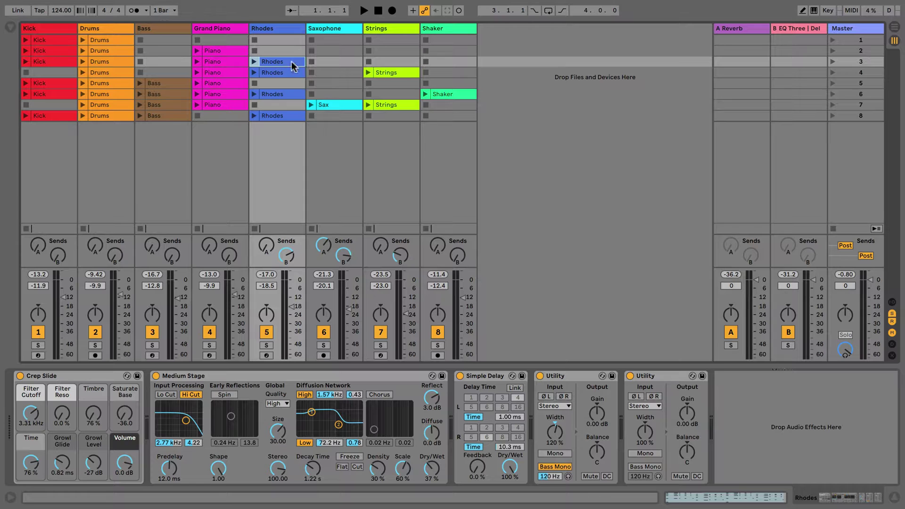
{"action": "left_click", "coordinate": [277, 29]}
{"action": "left_click", "coordinate": [225, 28]}
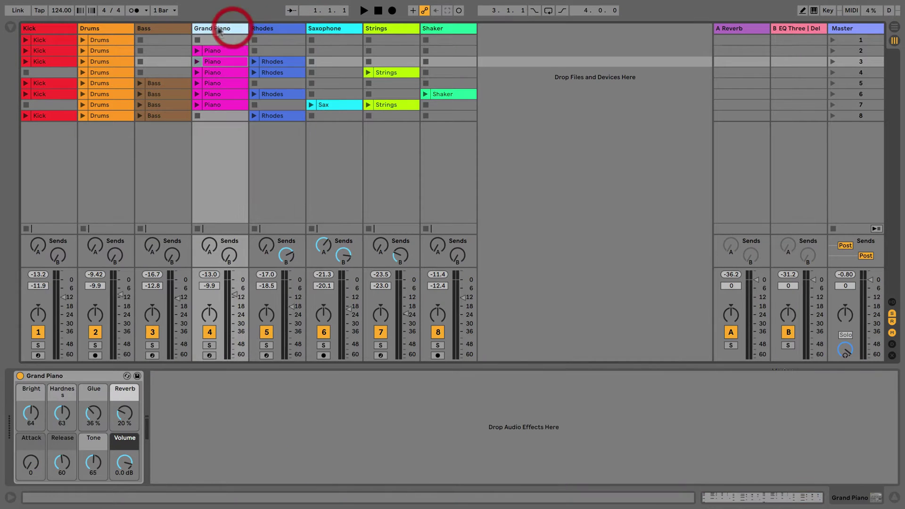
{"action": "left_click", "coordinate": [161, 29]}
{"action": "left_click", "coordinate": [108, 28]}
{"action": "left_click", "coordinate": [38, 27]}
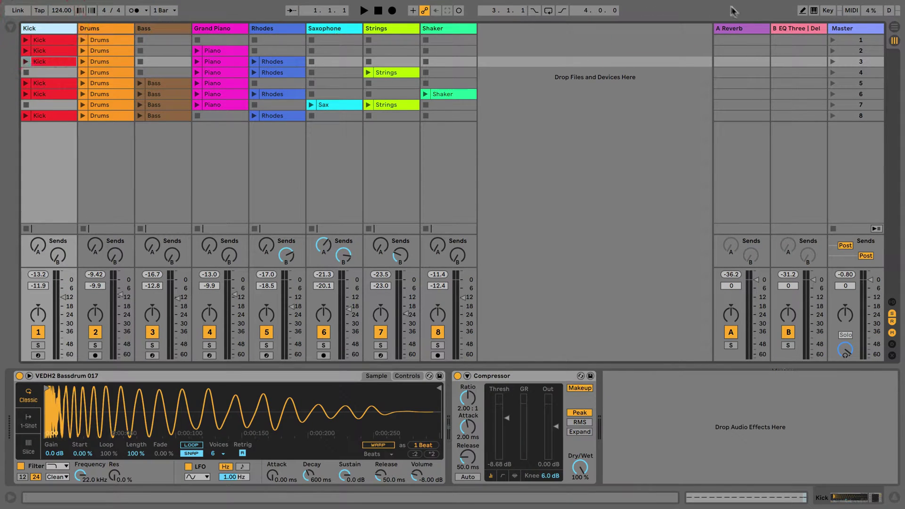
Show the Arrangement View with all seven tracks along the timeline
{"action": "left_click", "coordinate": [896, 28]}
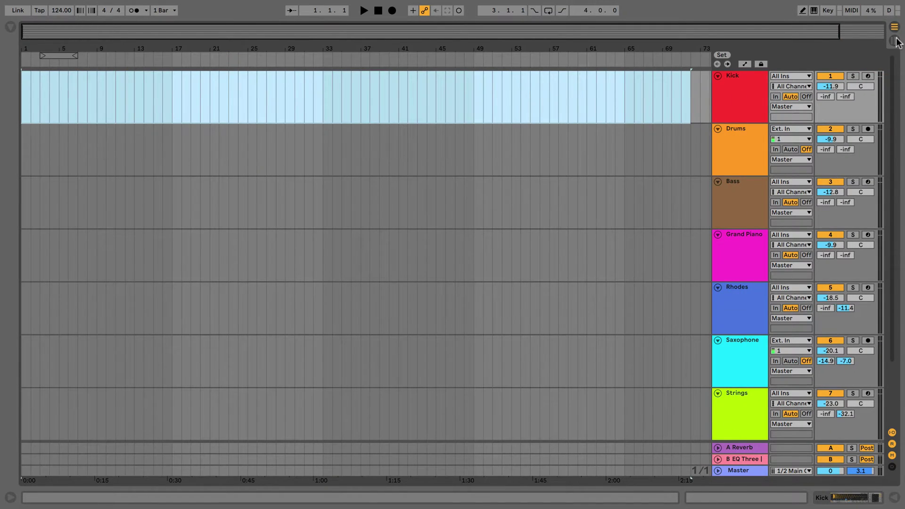
{"action": "left_click", "coordinate": [895, 41]}
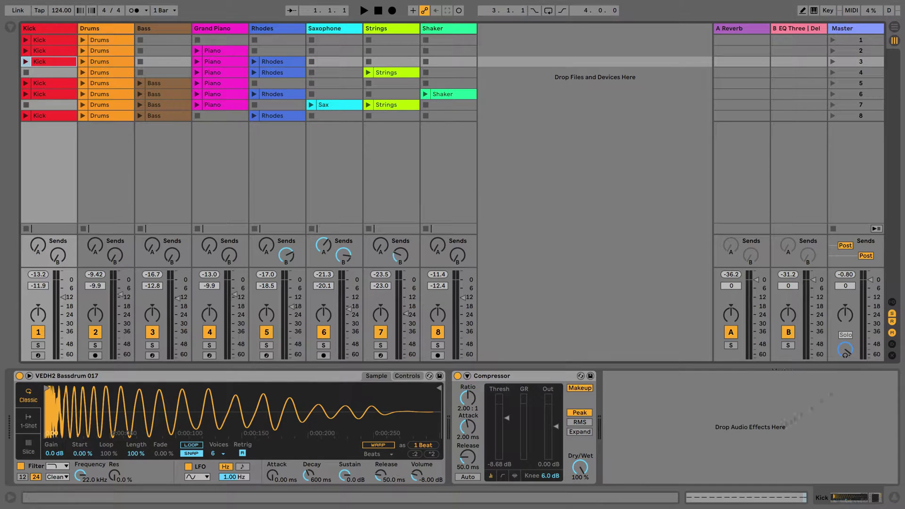
{"action": "left_click", "coordinate": [894, 27]}
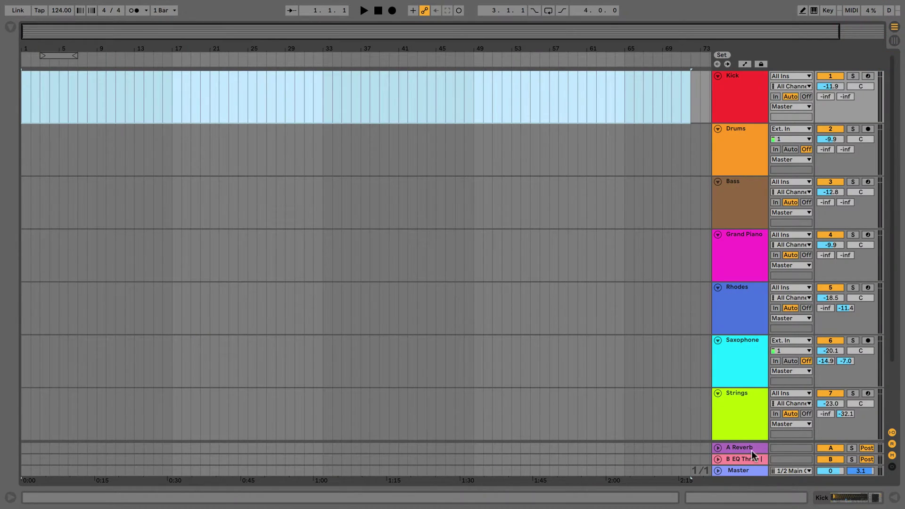
Hide the I/O, Sends, Returns and Mixer sections in Session View
{"action": "left_click", "coordinate": [895, 41]}
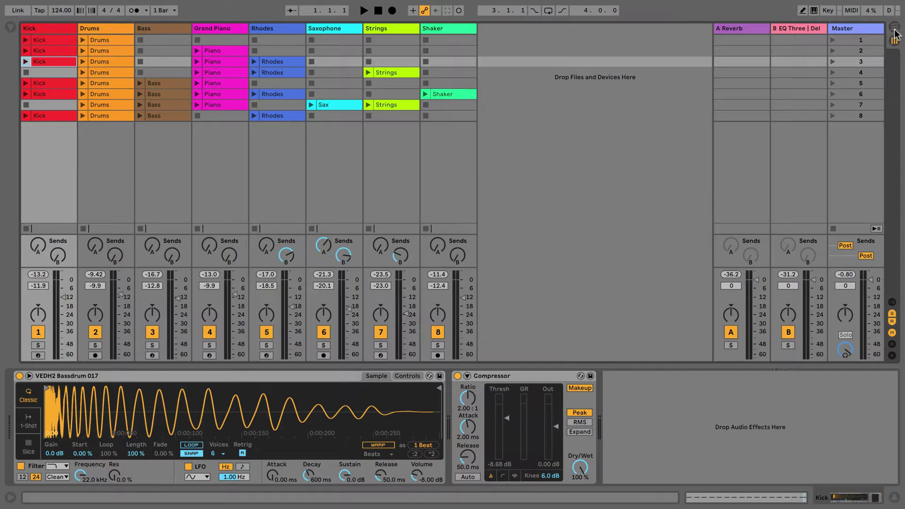
{"action": "left_click", "coordinate": [892, 303]}
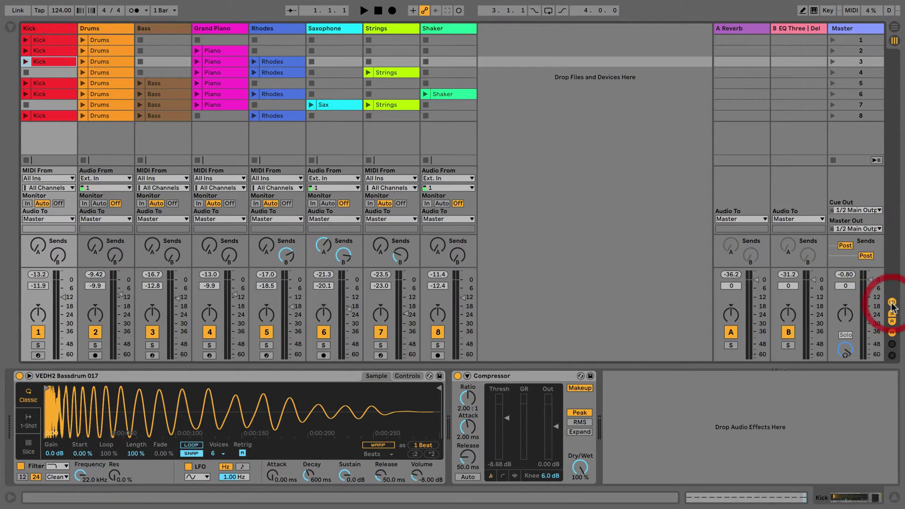
{"action": "left_click", "coordinate": [892, 304]}
{"action": "left_click", "coordinate": [892, 314]}
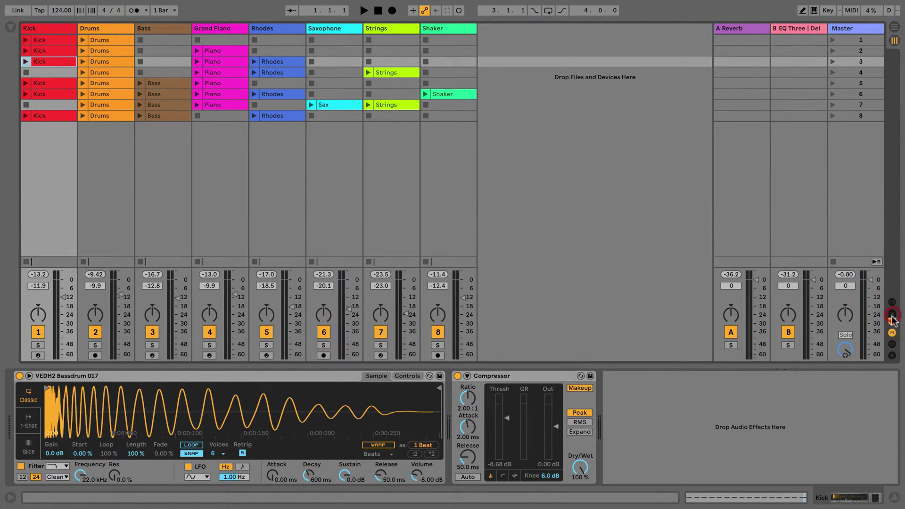
{"action": "left_click", "coordinate": [892, 321]}
{"action": "left_click", "coordinate": [892, 333]}
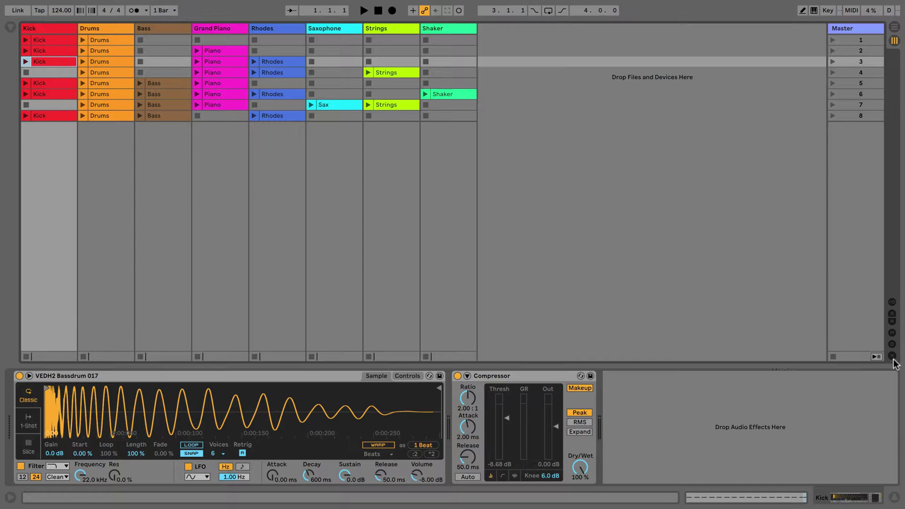
Show the Track Delay column in the Arrangement View
{"action": "left_click", "coordinate": [895, 27]}
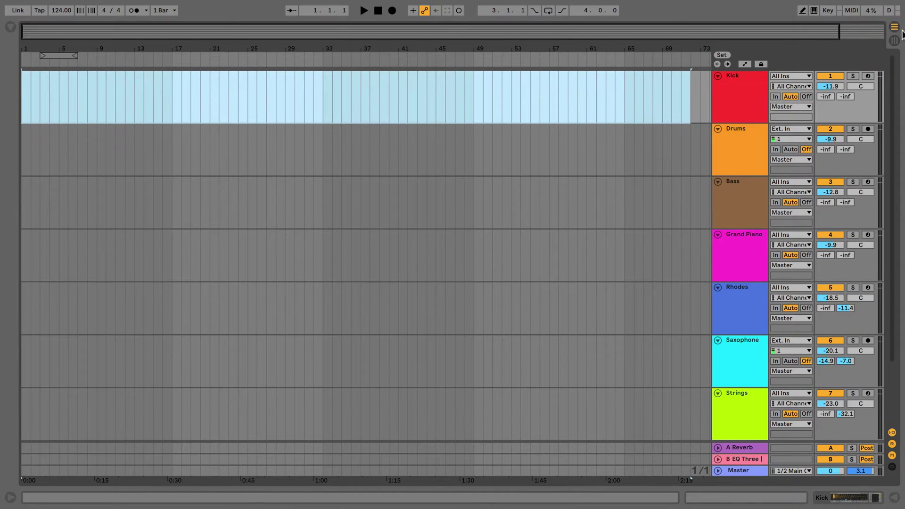
{"action": "left_click", "coordinate": [891, 468]}
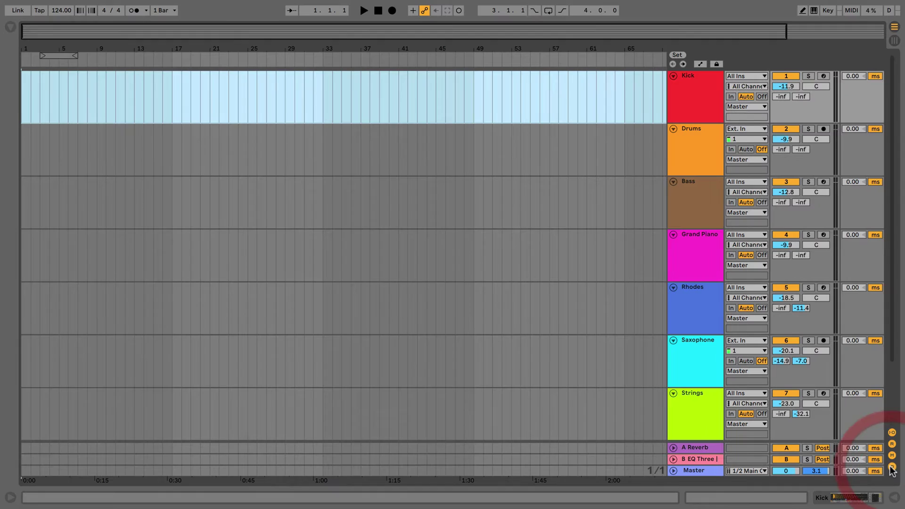
{"action": "left_click", "coordinate": [894, 42]}
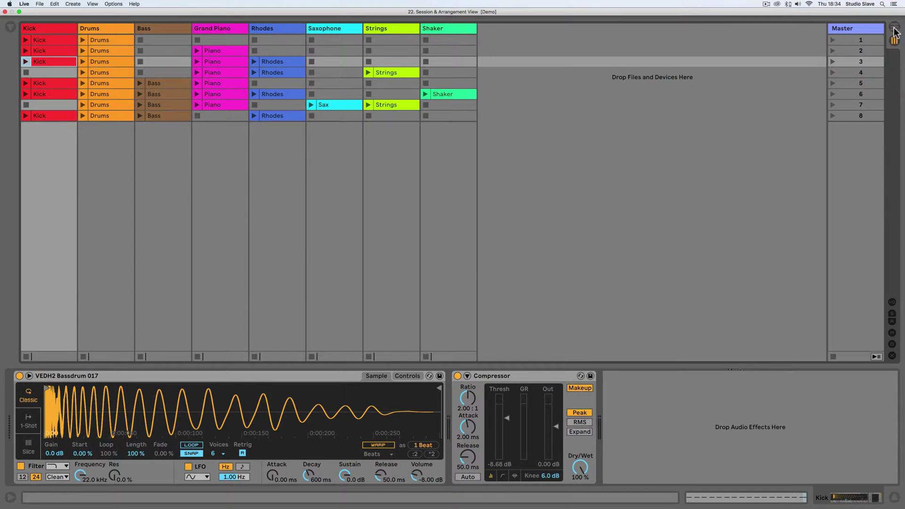
{"action": "left_click", "coordinate": [895, 27]}
{"action": "left_click", "coordinate": [894, 43]}
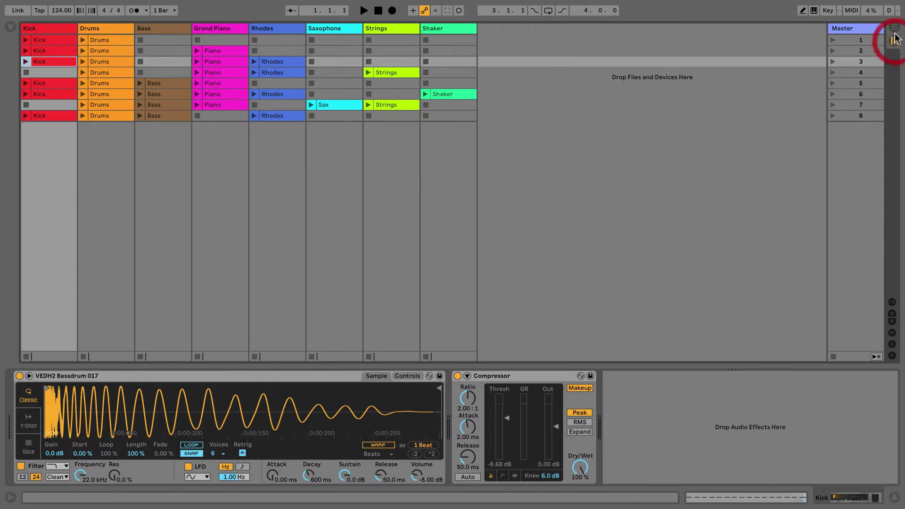
{"action": "left_click", "coordinate": [895, 27]}
{"action": "left_click", "coordinate": [895, 42]}
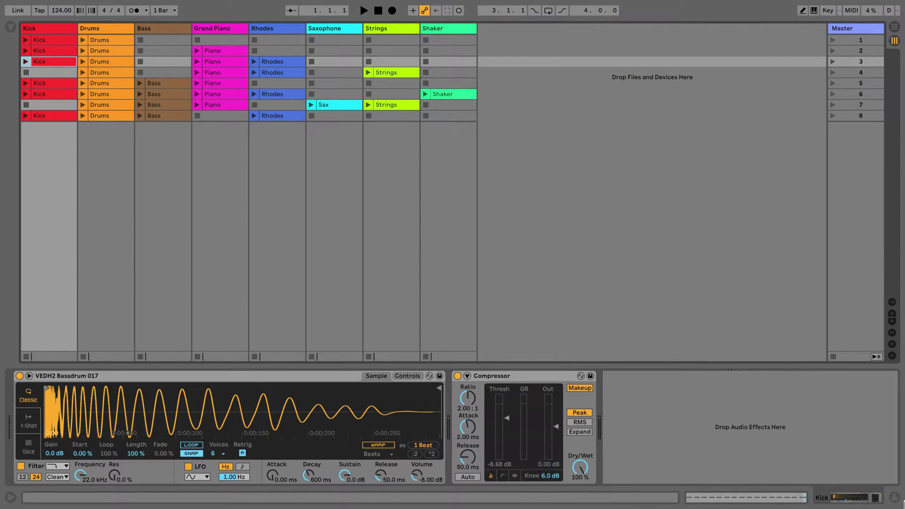
Hide the device panel, then show it again, ending in the Arrangement with Kick's devices
{"action": "left_click", "coordinate": [894, 500]}
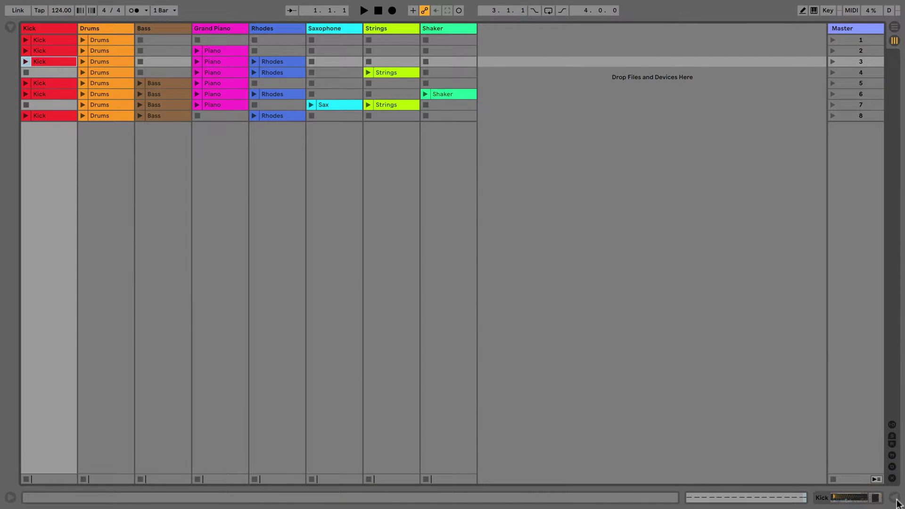
{"action": "left_click", "coordinate": [896, 28]}
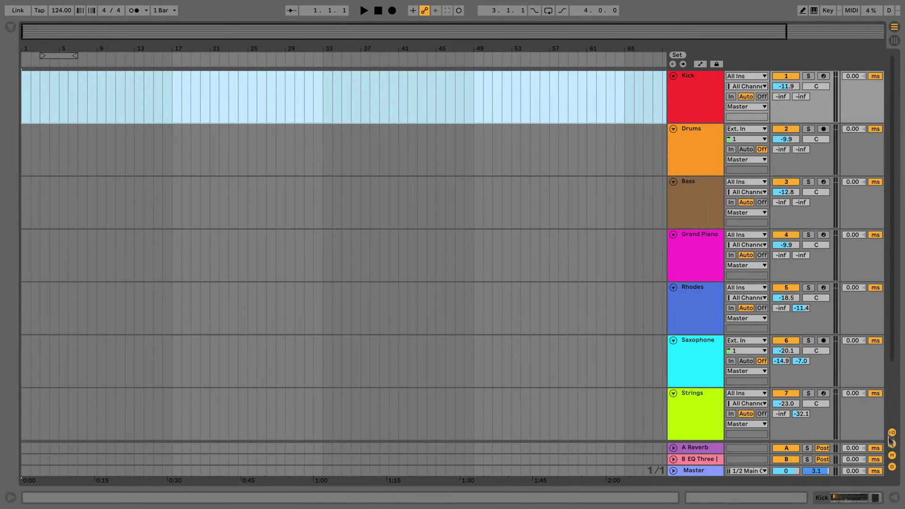
{"action": "left_click", "coordinate": [895, 499]}
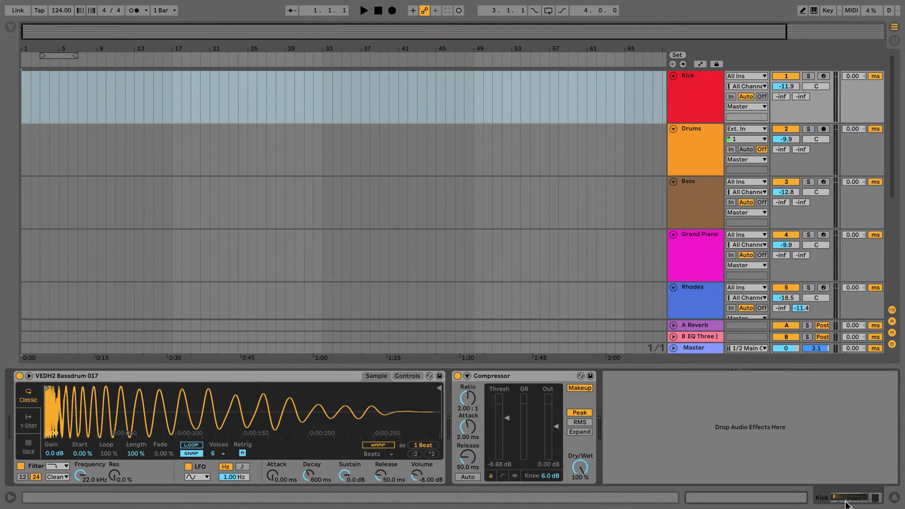
{"action": "left_click", "coordinate": [896, 29]}
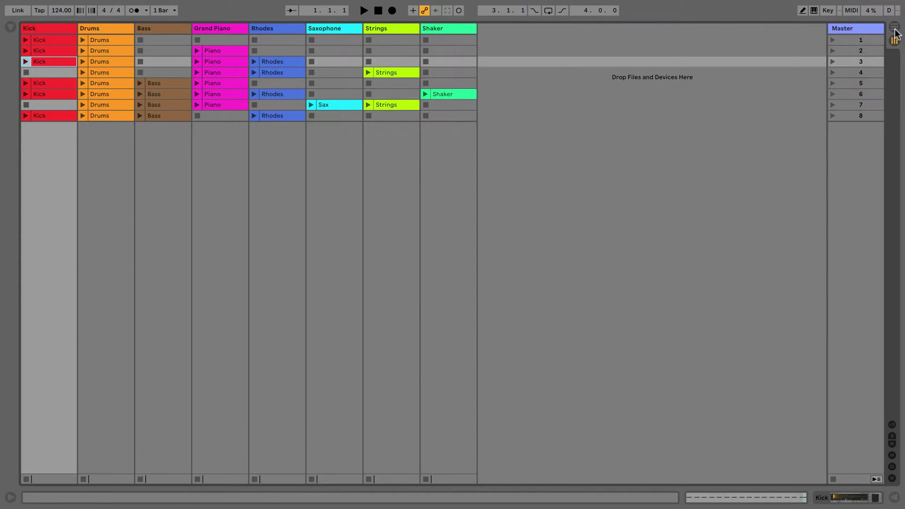
{"action": "left_click", "coordinate": [895, 30]}
{"action": "left_click", "coordinate": [895, 29]}
{"action": "left_click", "coordinate": [895, 30]}
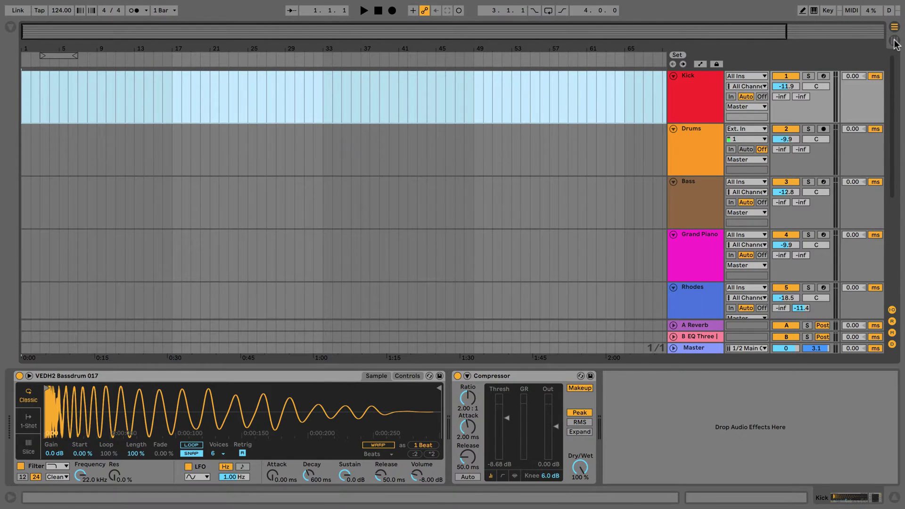
Shrink all eight Arrangement tracks to slim rows and hide the device panel
{"action": "left_click", "coordinate": [703, 133]}
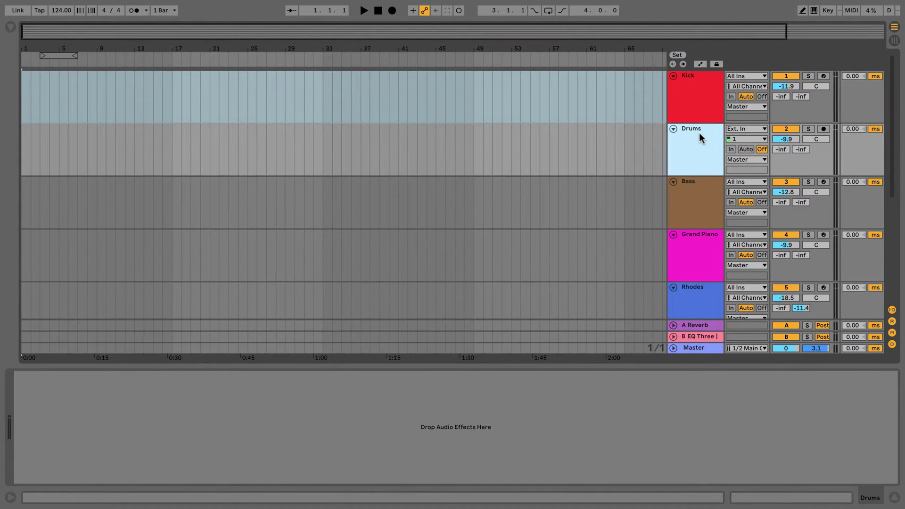
{"action": "key", "text": "super+a"}
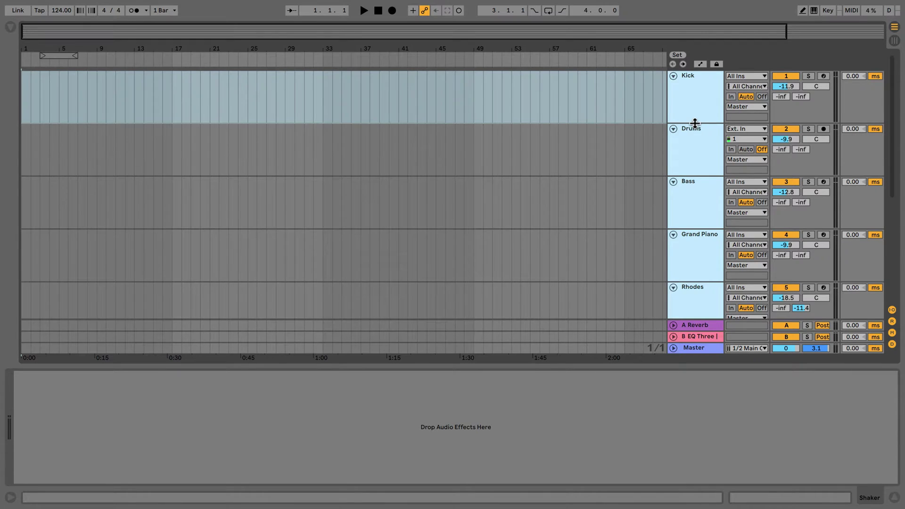
{"action": "left_click_drag", "start_coordinate": [697, 123], "coordinate": [699, 90]}
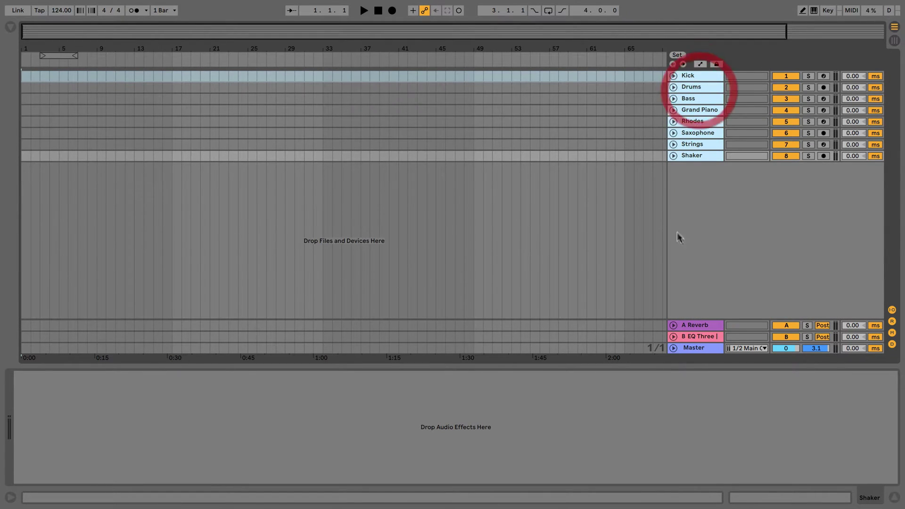
{"action": "left_click", "coordinate": [894, 497]}
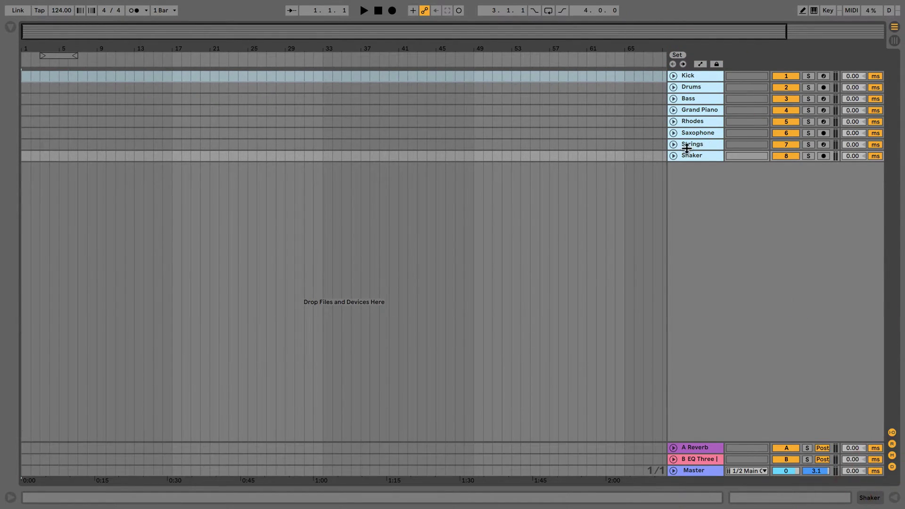
{"action": "left_click", "coordinate": [653, 176]}
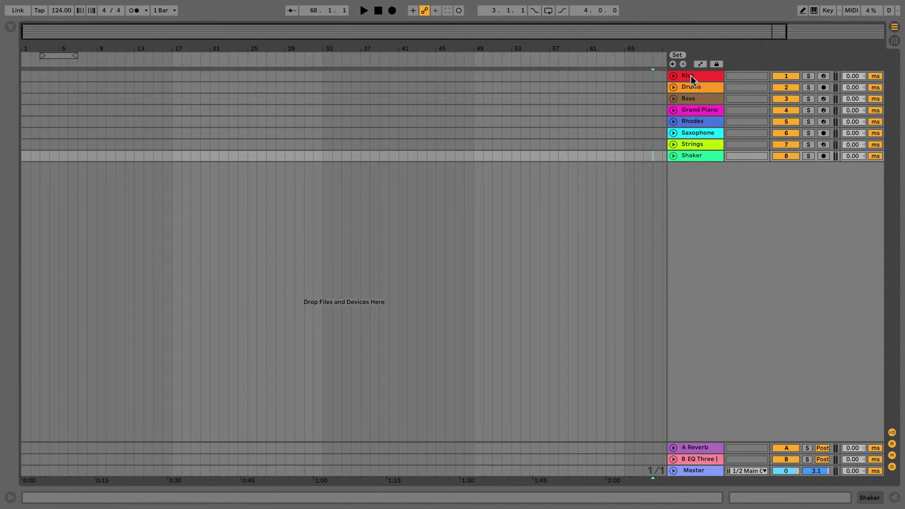
{"action": "left_click", "coordinate": [893, 41]}
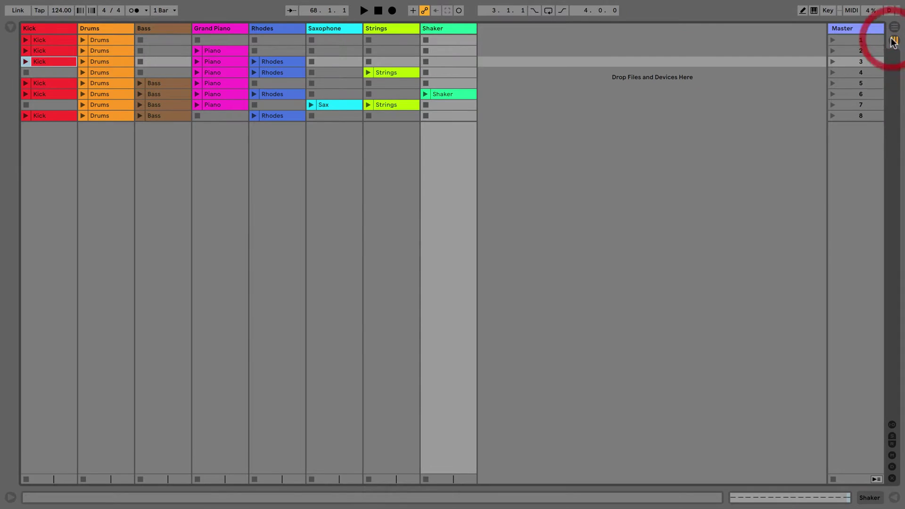
Open the device panel and show sends, return tracks and mixer in Session View, with I/O hidden
{"action": "left_click", "coordinate": [894, 499]}
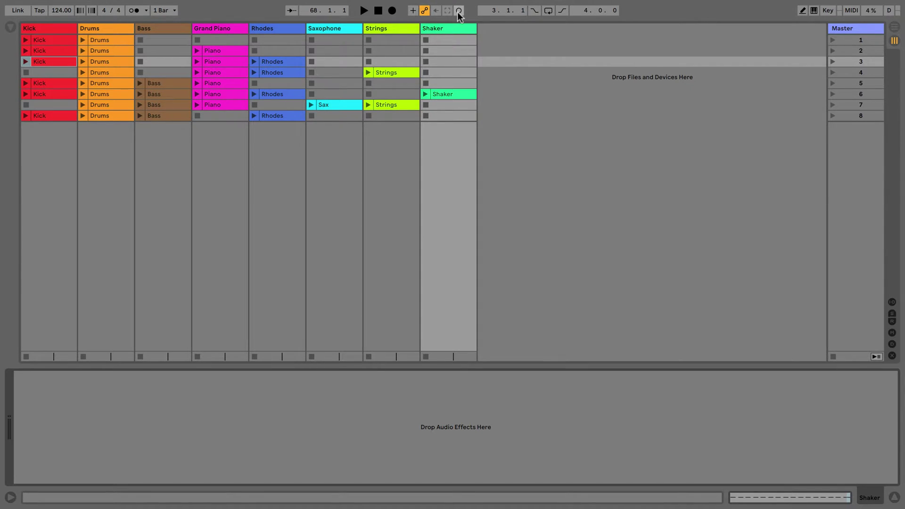
{"action": "left_click", "coordinate": [893, 302]}
{"action": "left_click", "coordinate": [892, 313]}
{"action": "left_click", "coordinate": [893, 322]}
{"action": "left_click", "coordinate": [892, 332]}
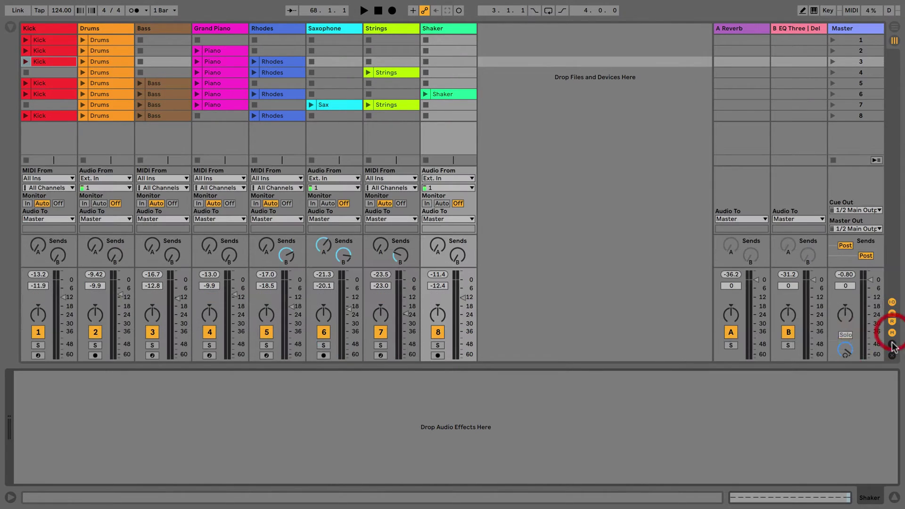
{"action": "left_click", "coordinate": [892, 302]}
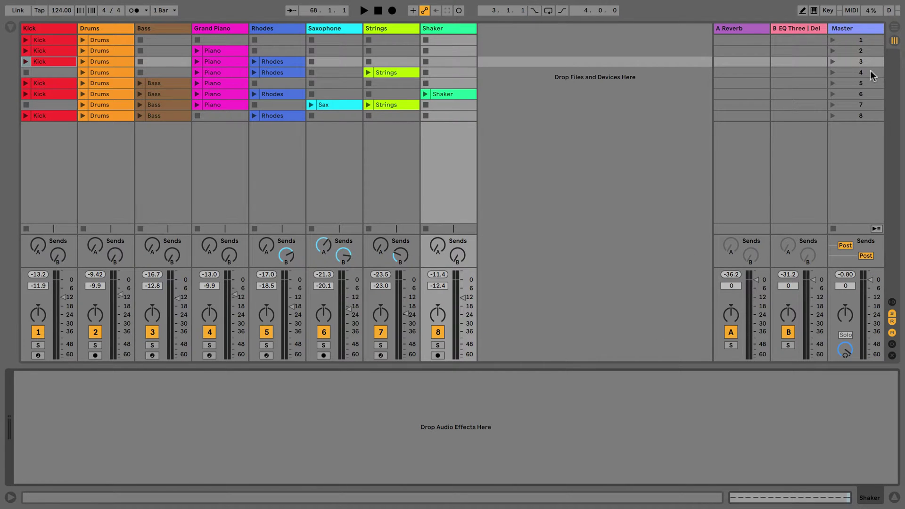
Unfold all Arrangement tracks with Alt+U from the Kick track
{"action": "left_click", "coordinate": [895, 29]}
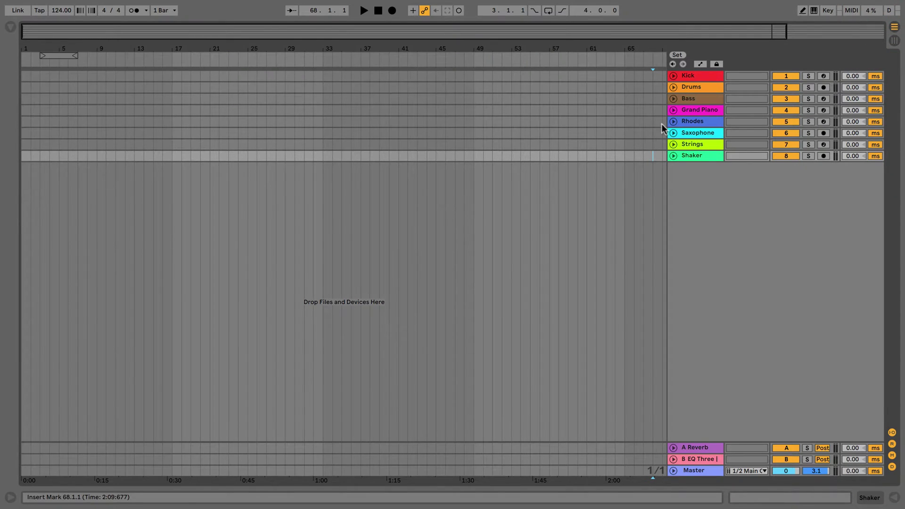
{"action": "left_click", "coordinate": [689, 79]}
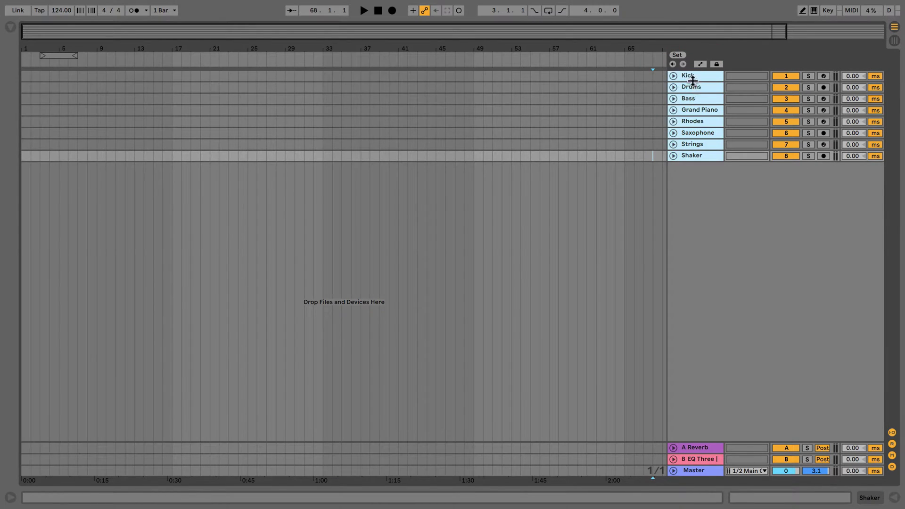
{"action": "key", "text": "alt+u"}
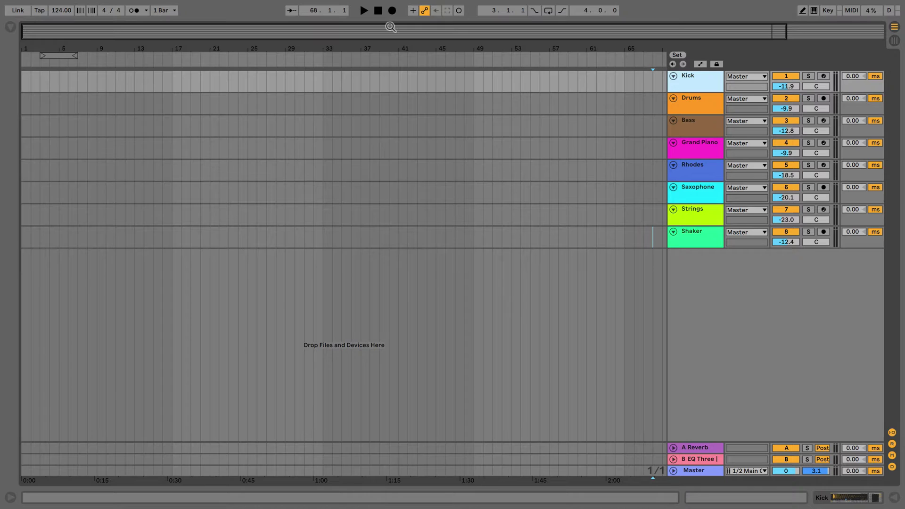
{"action": "left_click", "coordinate": [895, 41]}
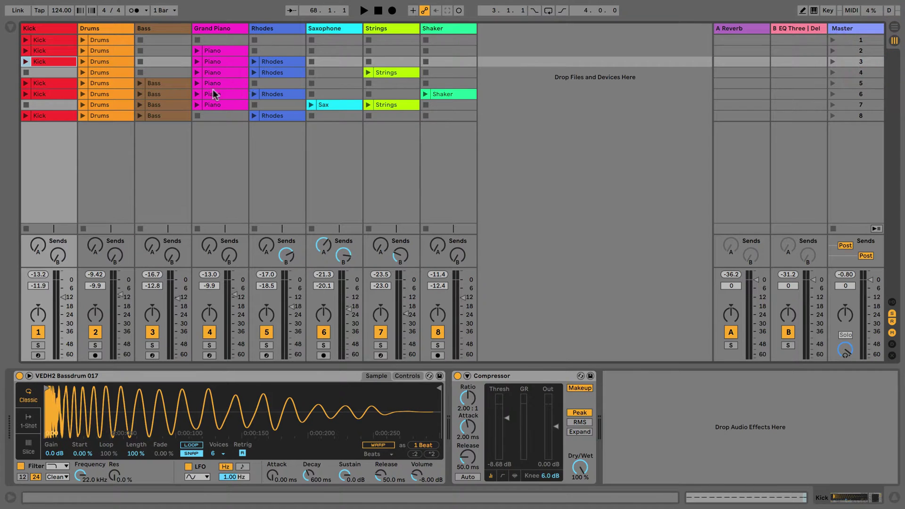
Paste the scene 1 Kick clip at bar 1 of the Arrangement as a trial, then delete it
{"action": "left_click", "coordinate": [53, 41]}
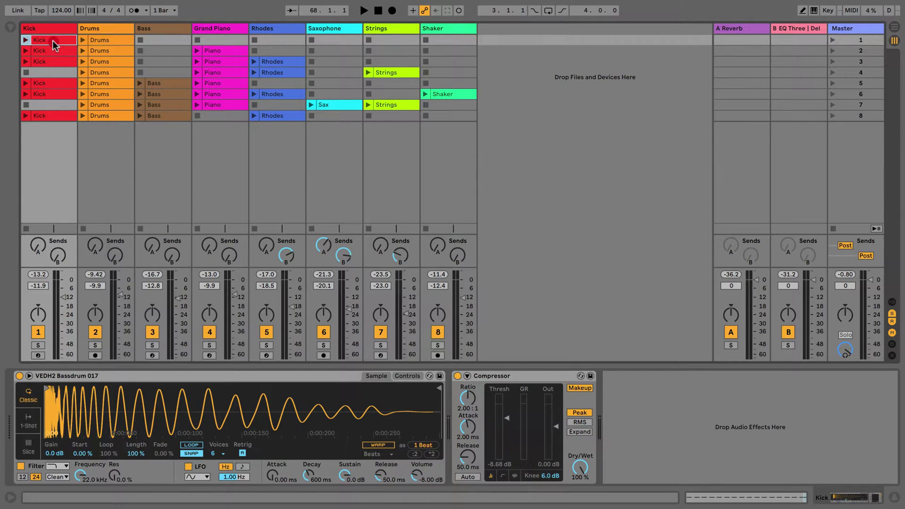
{"action": "left_click", "coordinate": [448, 29]}
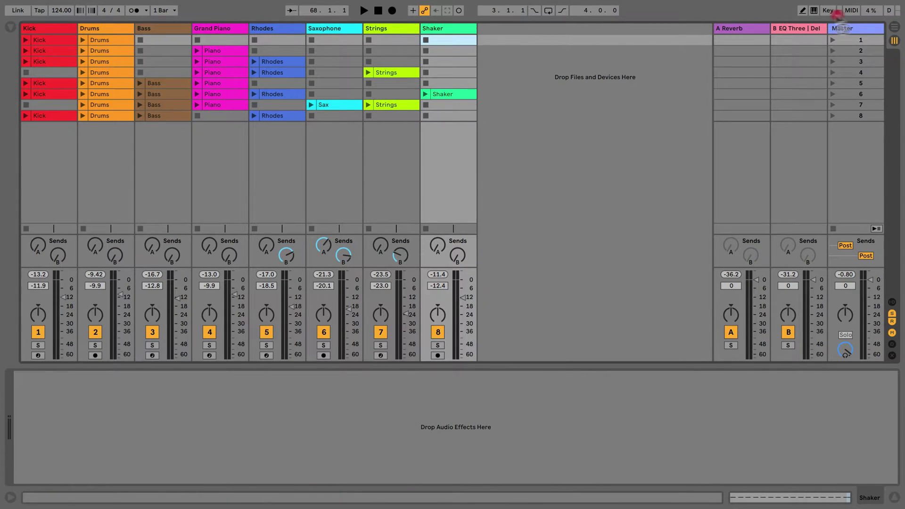
{"action": "left_click", "coordinate": [896, 30]}
{"action": "left_click", "coordinate": [24, 81]}
{"action": "key", "text": "ctrl+v"}
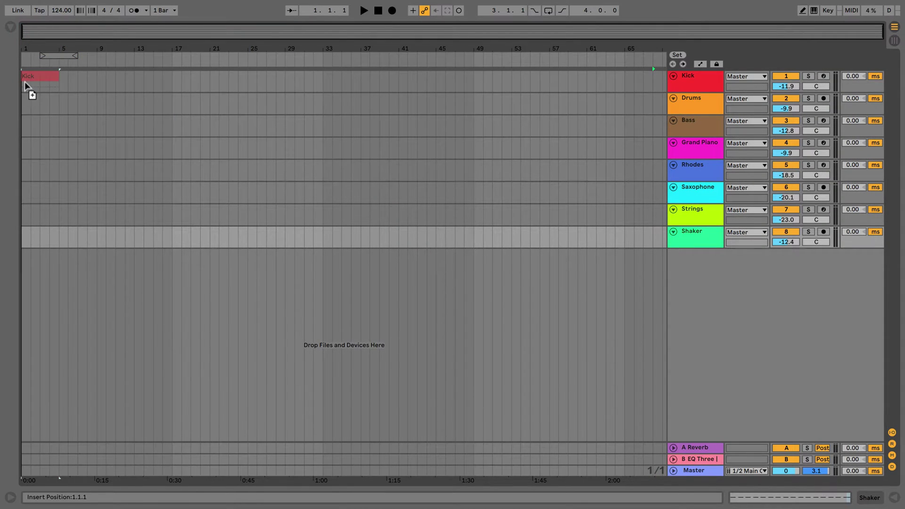
{"action": "key", "text": "Tab"}
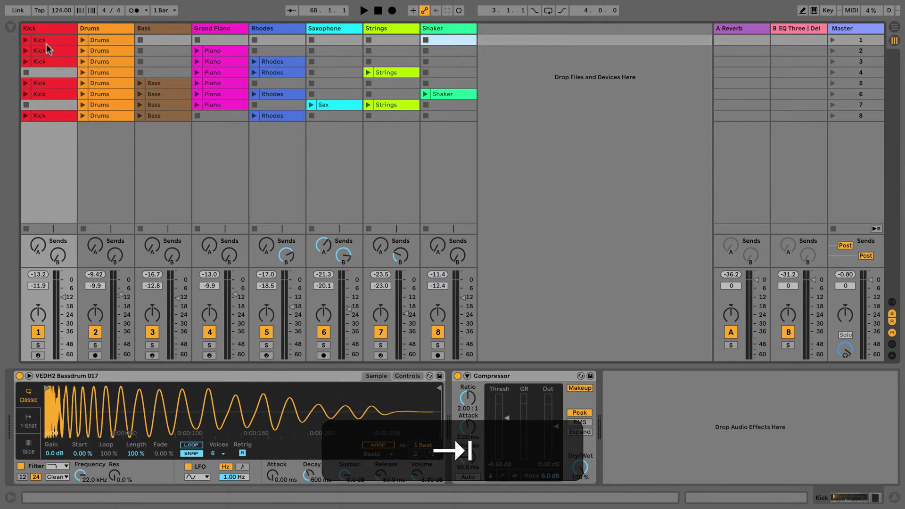
{"action": "key", "text": "Tab"}
{"action": "left_click", "coordinate": [40, 81]}
{"action": "key", "text": "BackSpace"}
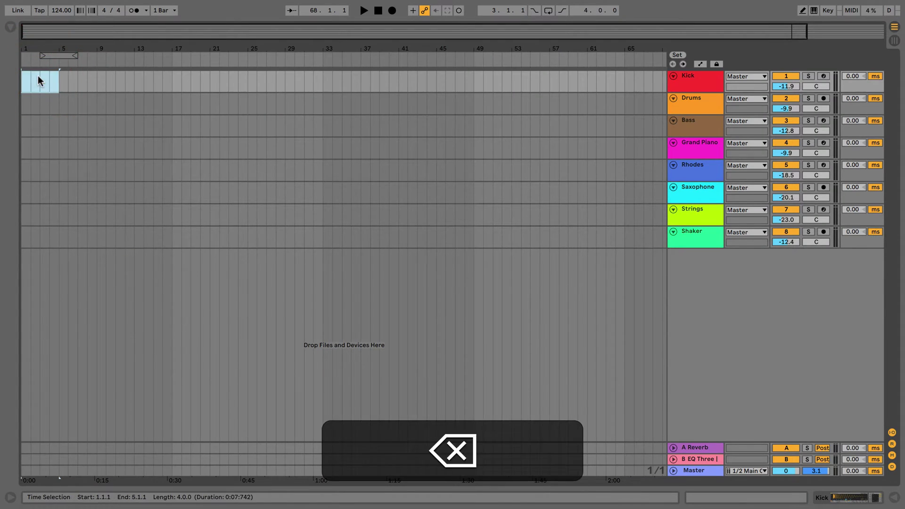
{"action": "key", "text": "Tab"}
Drop the Kick column clips into the Arrangement, then undo it
{"action": "left_click", "coordinate": [44, 39]}
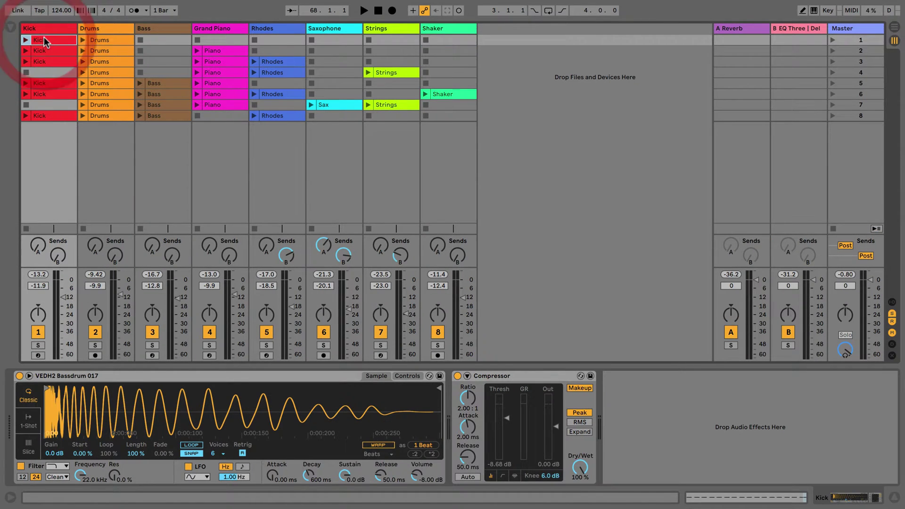
{"action": "left_click", "coordinate": [43, 93], "text": "shift"}
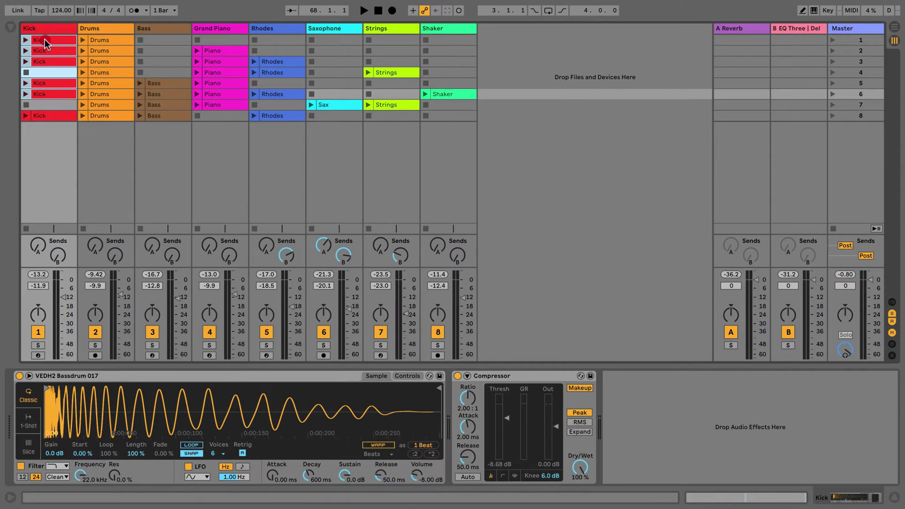
{"action": "key", "text": "Tab"}
{"action": "left_click_drag", "start_coordinate": [46, 43], "coordinate": [22, 78]}
{"action": "key", "text": "super+z"}
{"action": "key", "text": "Tab"}
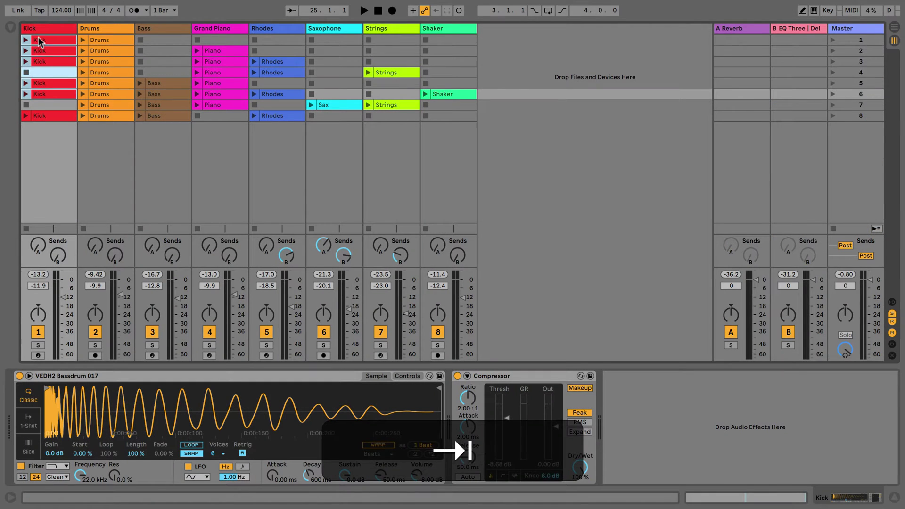
Bring the scene 1 Kick and Drums clips into bars 1–5 of the Arrangement, then delete them
{"action": "left_click", "coordinate": [42, 43]}
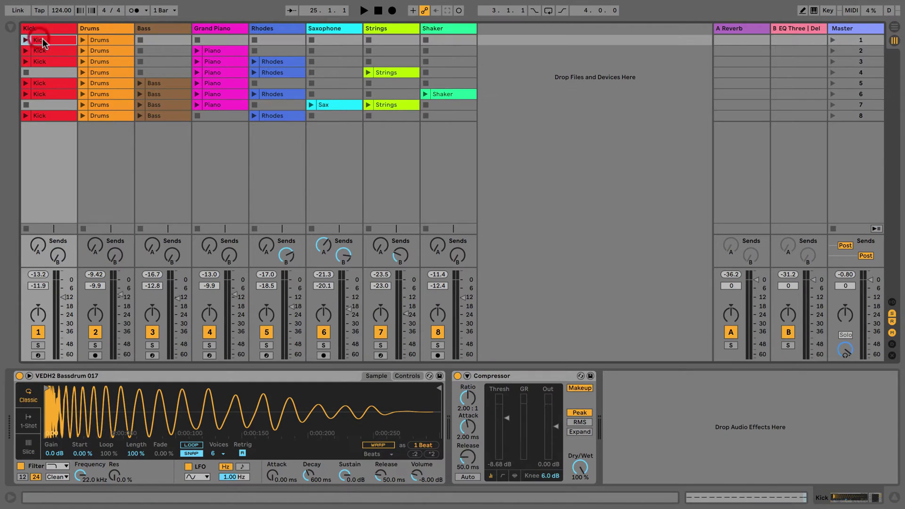
{"action": "left_click", "coordinate": [108, 40], "text": "shift"}
{"action": "left_click_drag", "start_coordinate": [108, 42], "coordinate": [24, 92]}
{"action": "key", "text": "Tab"}
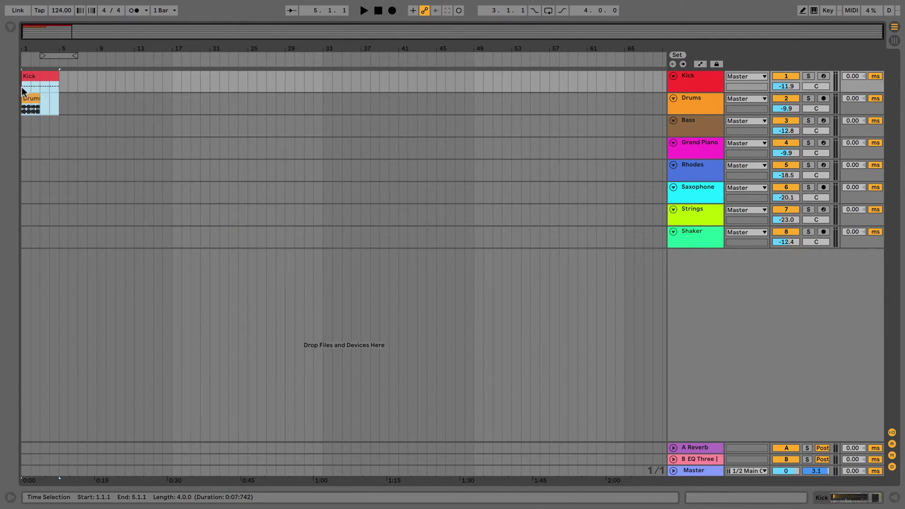
{"action": "left_click", "coordinate": [21, 86]}
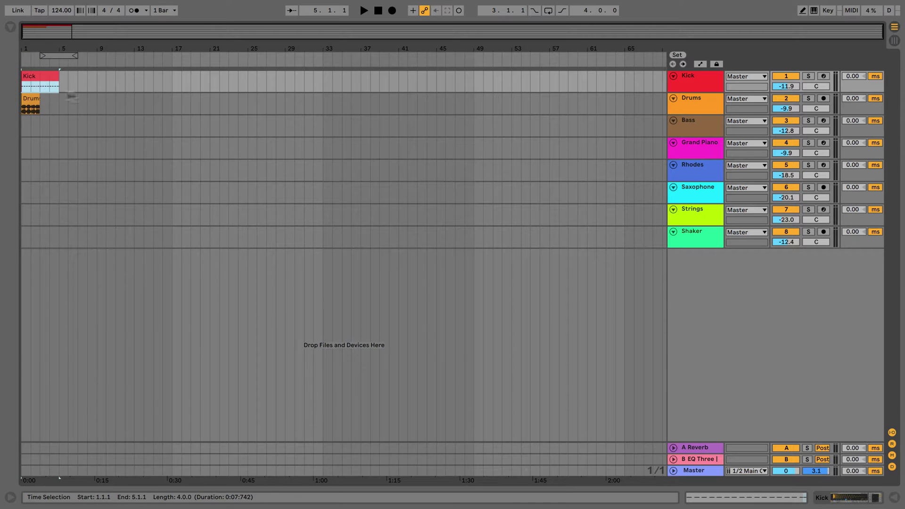
{"action": "left_click_drag", "start_coordinate": [56, 104], "coordinate": [19, 84]}
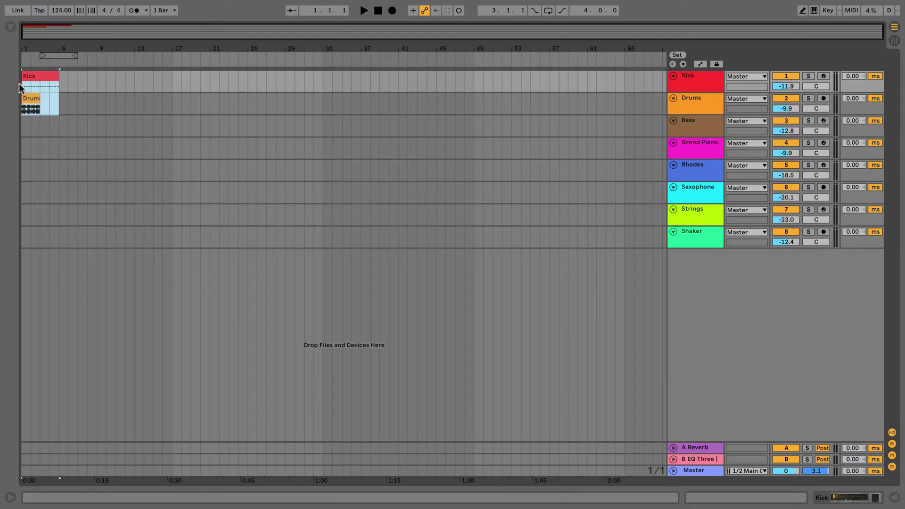
{"action": "key", "text": "BackSpace"}
Start an Arrangement recording pass and glance at the Arrangement before returning to Session View
{"action": "key", "text": "Tab"}
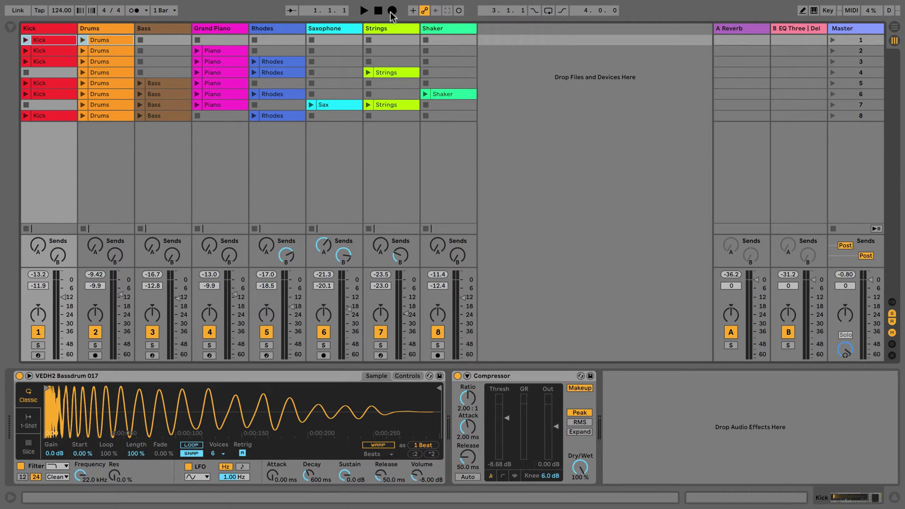
{"action": "key", "text": "super"}
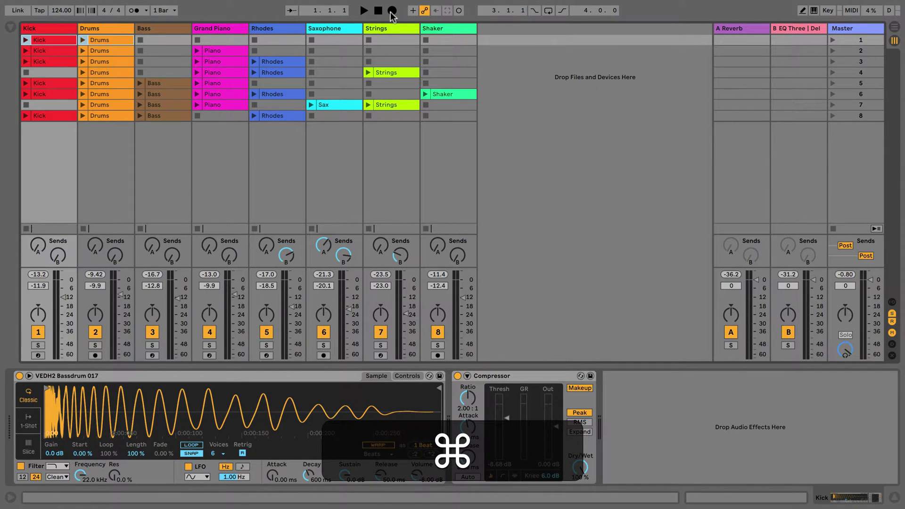
{"action": "left_click", "coordinate": [392, 11]}
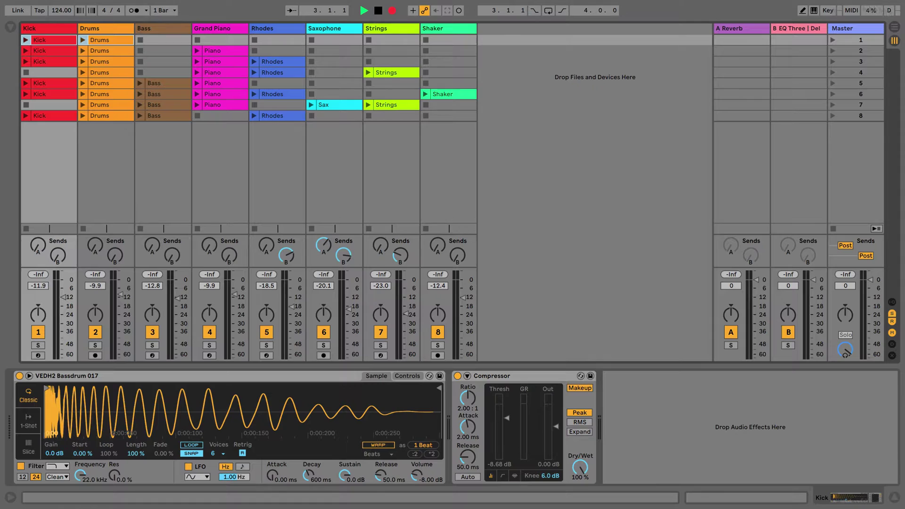
{"action": "key", "text": "Tab"}
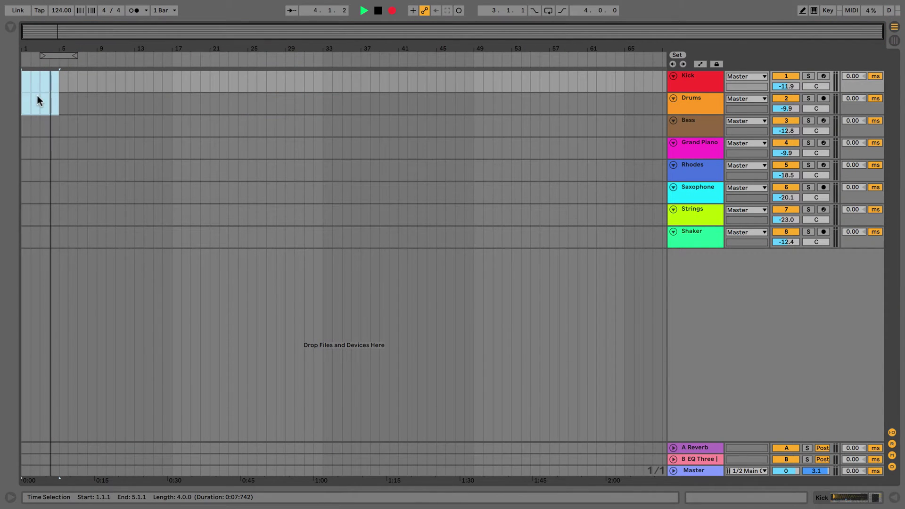
{"action": "key", "text": "Tab"}
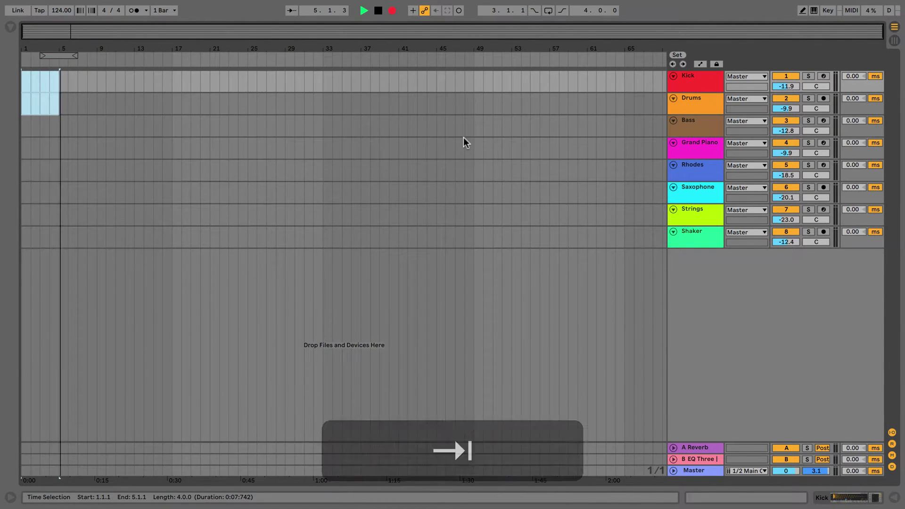
Stop recording and playback, then re-arm Arrangement Record
{"action": "left_click", "coordinate": [392, 11]}
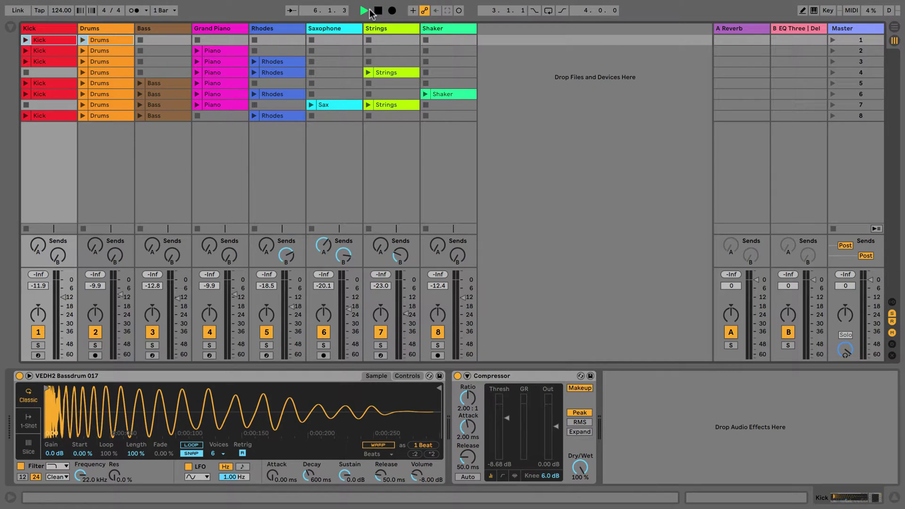
{"action": "left_click", "coordinate": [378, 10]}
{"action": "left_click", "coordinate": [392, 10], "text": "shift"}
{"action": "left_click", "coordinate": [849, 62]}
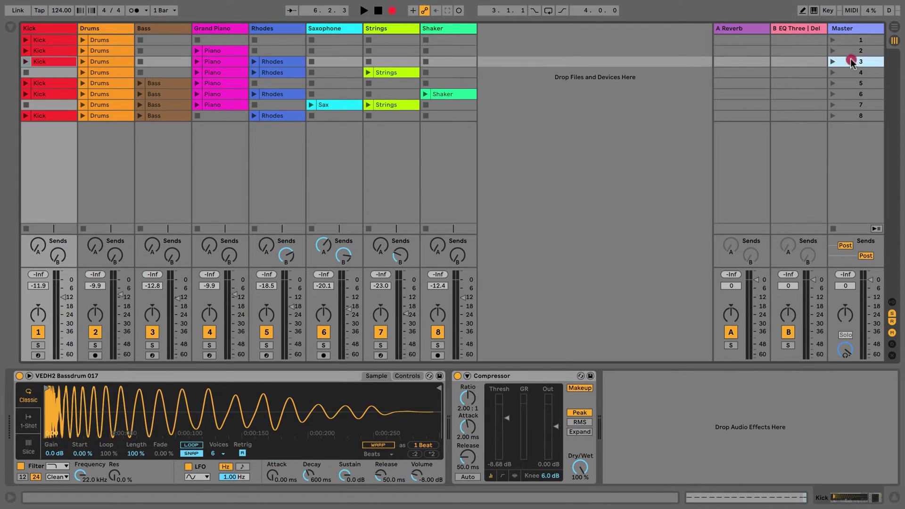
Launch scenes 1 through 8 in order while recording, then stop all clips
{"action": "left_click", "coordinate": [834, 41]}
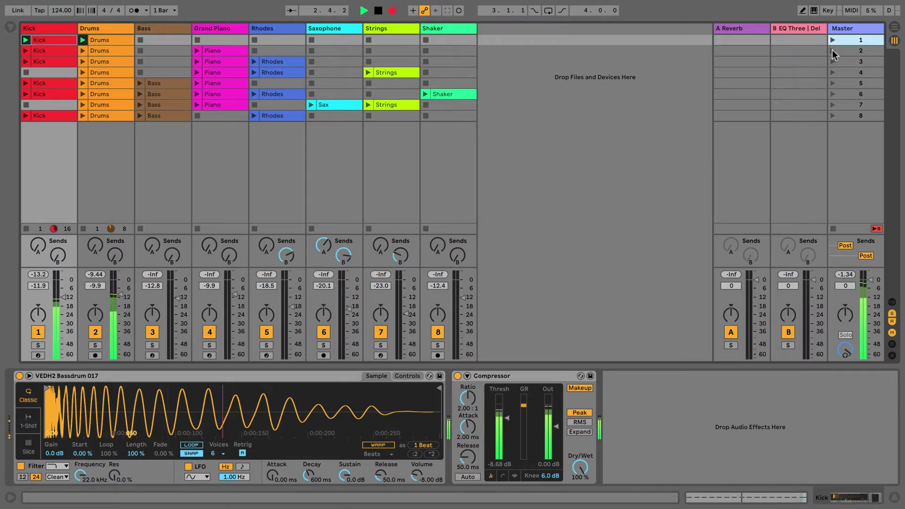
{"action": "left_click", "coordinate": [833, 51]}
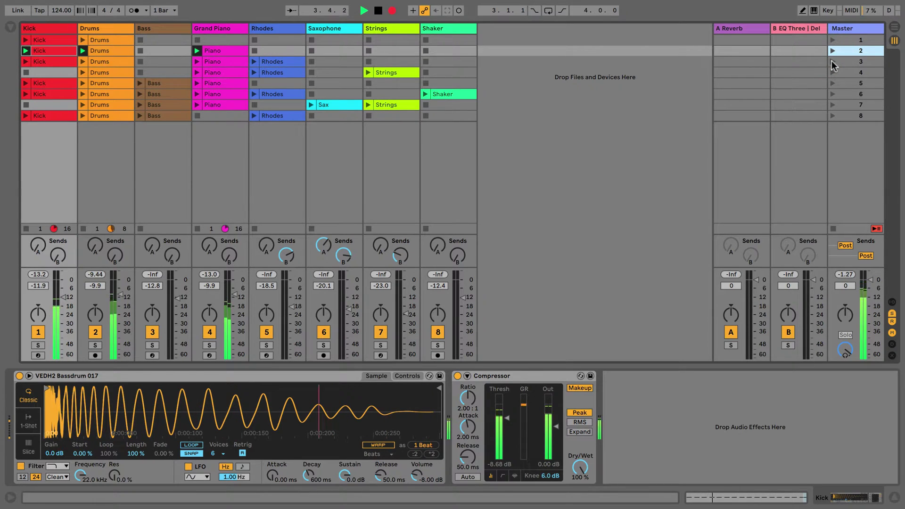
{"action": "left_click", "coordinate": [832, 62]}
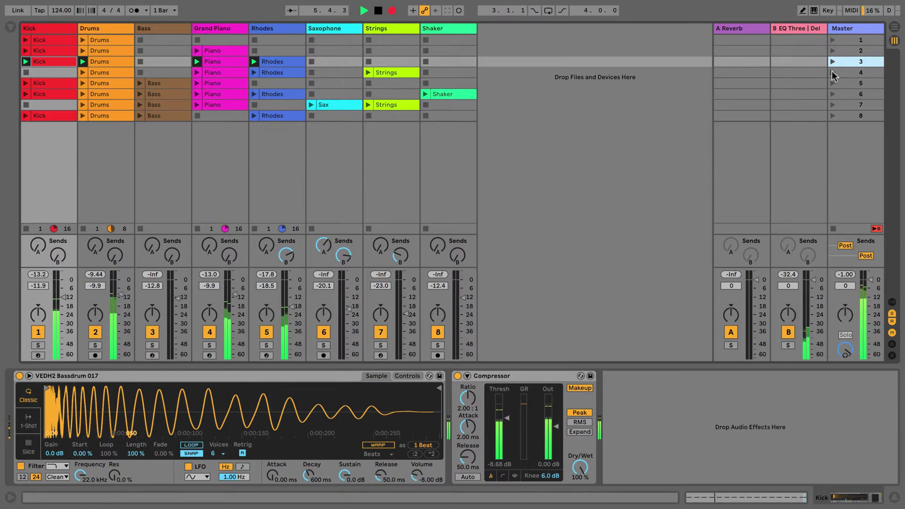
{"action": "left_click", "coordinate": [833, 73]}
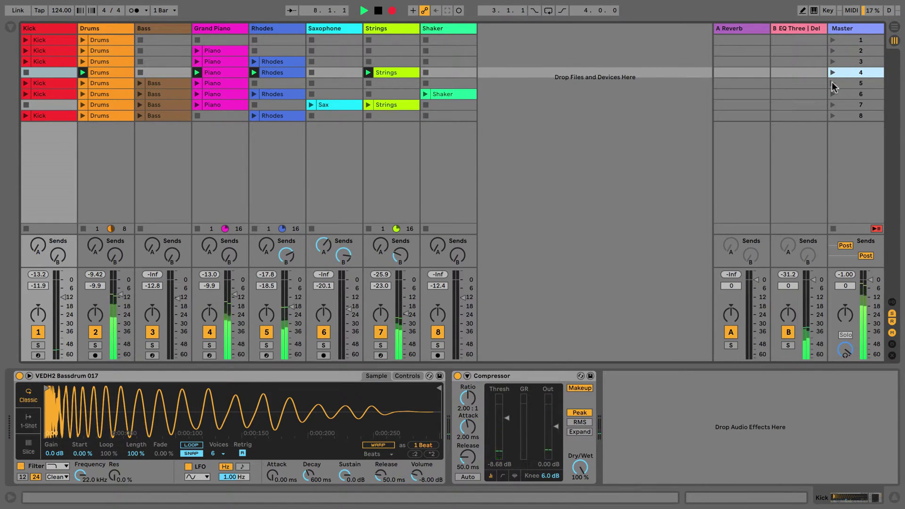
{"action": "left_click", "coordinate": [833, 83]}
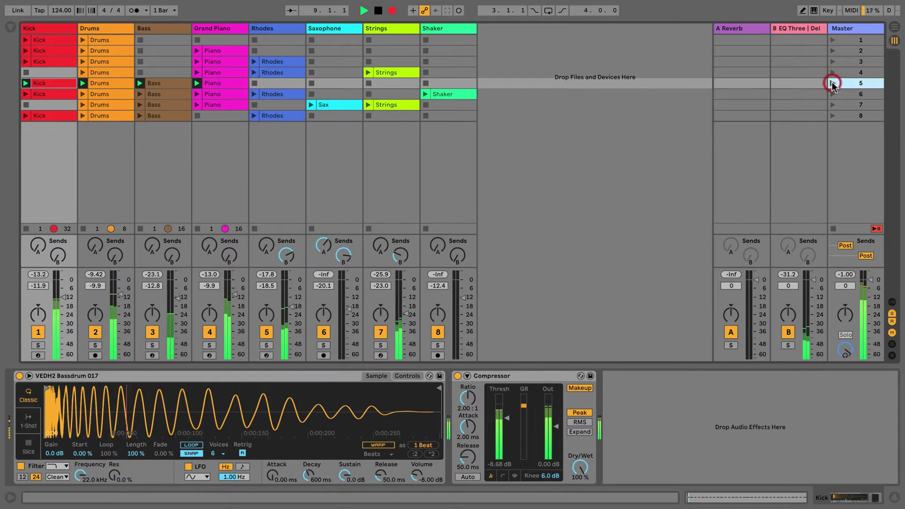
{"action": "key", "text": "Tab"}
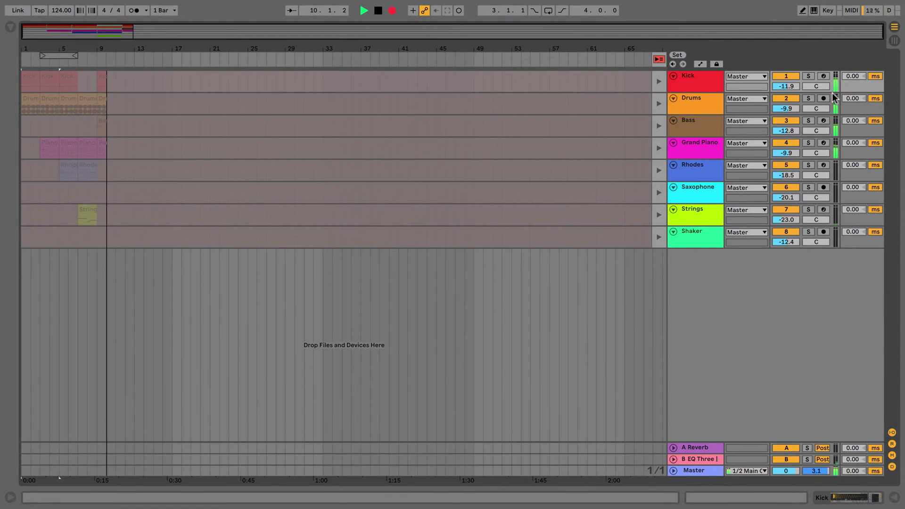
{"action": "key", "text": "Tab"}
{"action": "left_click", "coordinate": [833, 94]}
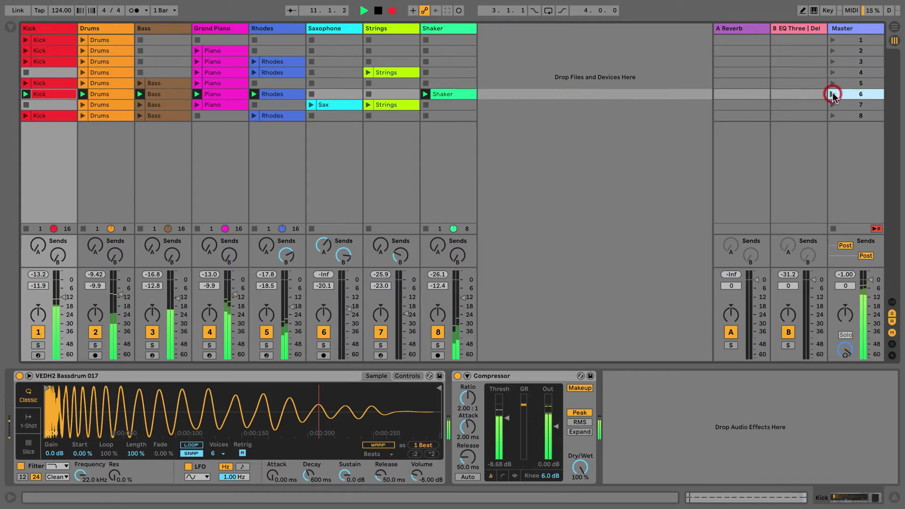
{"action": "key", "text": "Tab"}
{"action": "key", "text": "Tab"}
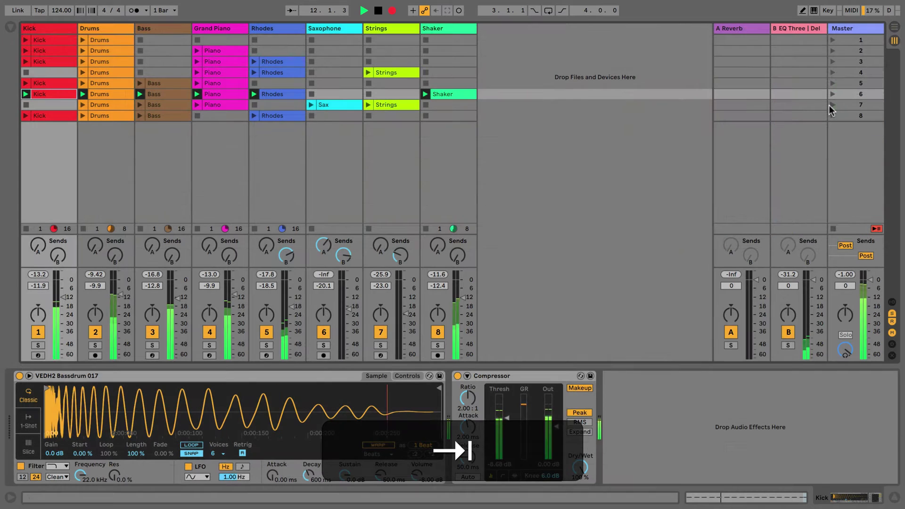
{"action": "left_click", "coordinate": [831, 105]}
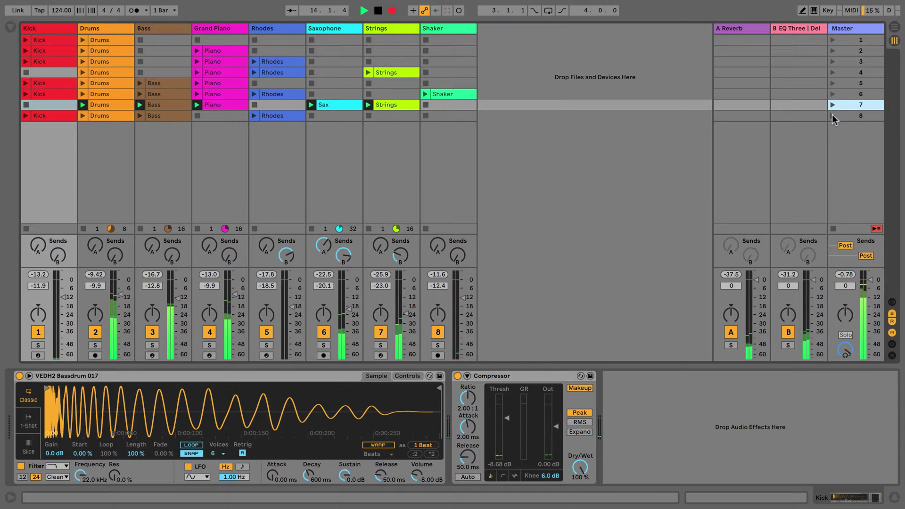
{"action": "left_click", "coordinate": [833, 115]}
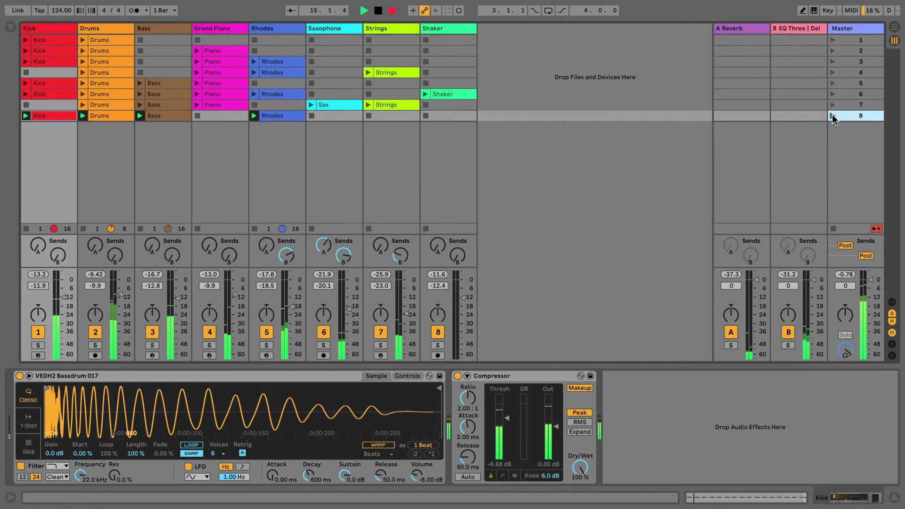
{"action": "left_click", "coordinate": [834, 230]}
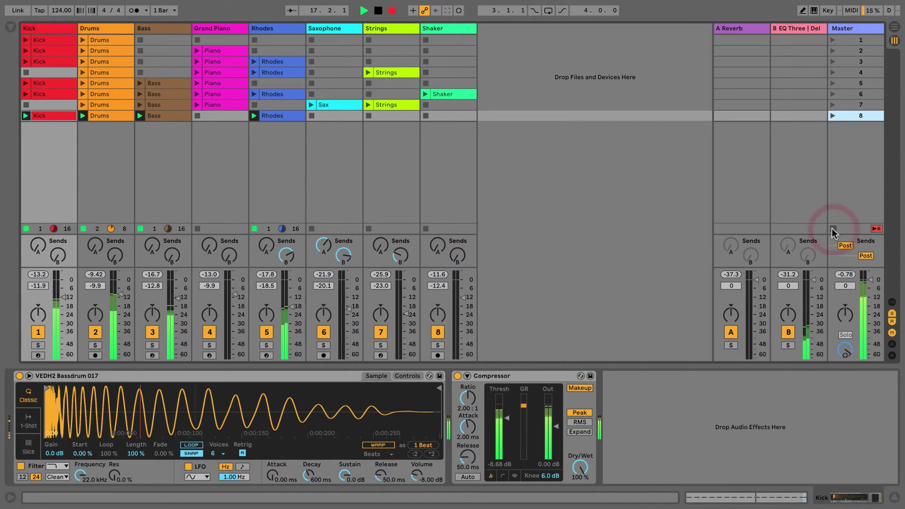
Stop the transport and let the recorded Arrangement clips play again
{"action": "left_click", "coordinate": [379, 11]}
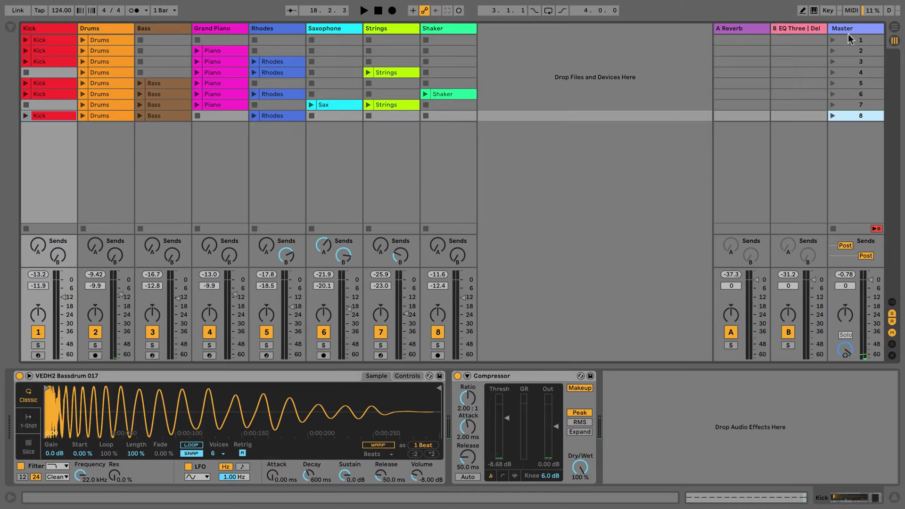
{"action": "left_click", "coordinate": [894, 30]}
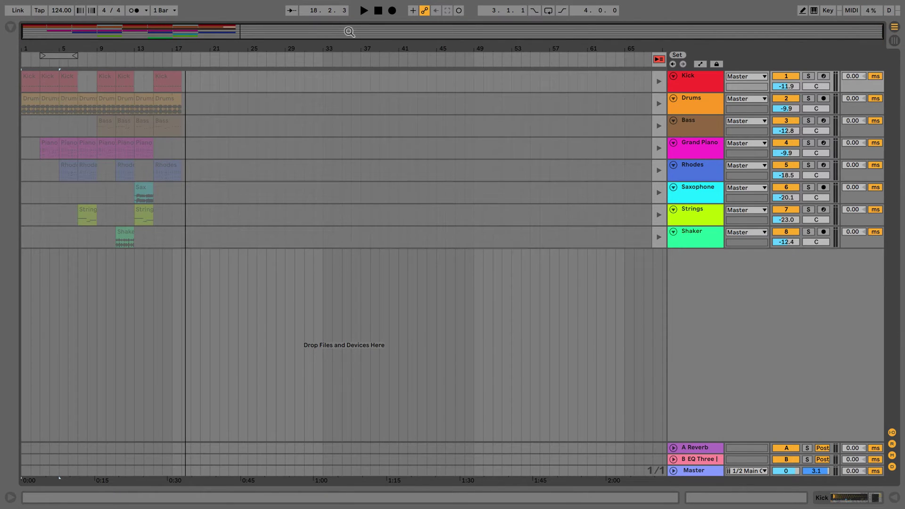
{"action": "left_click", "coordinate": [659, 60]}
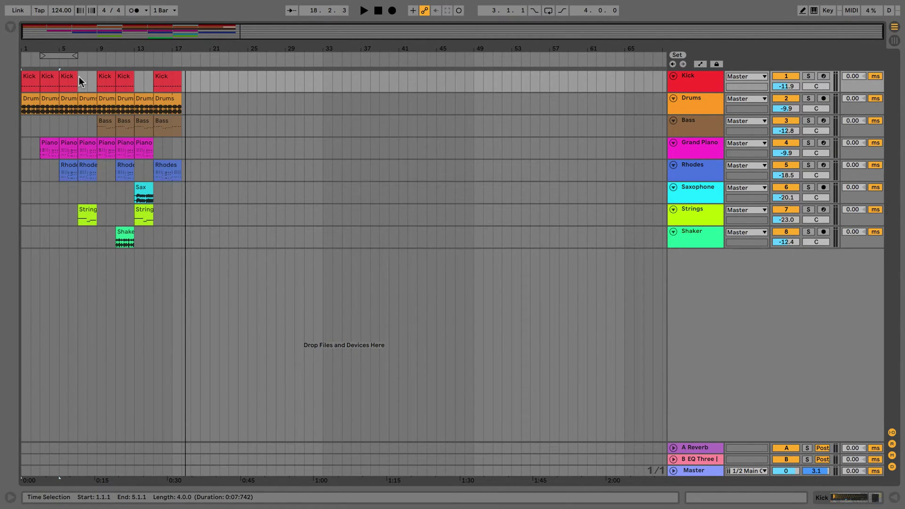
Loop bars 1–17 on the Bass lane with Cmd+L and zoom the timeline in
{"action": "left_click", "coordinate": [38, 123]}
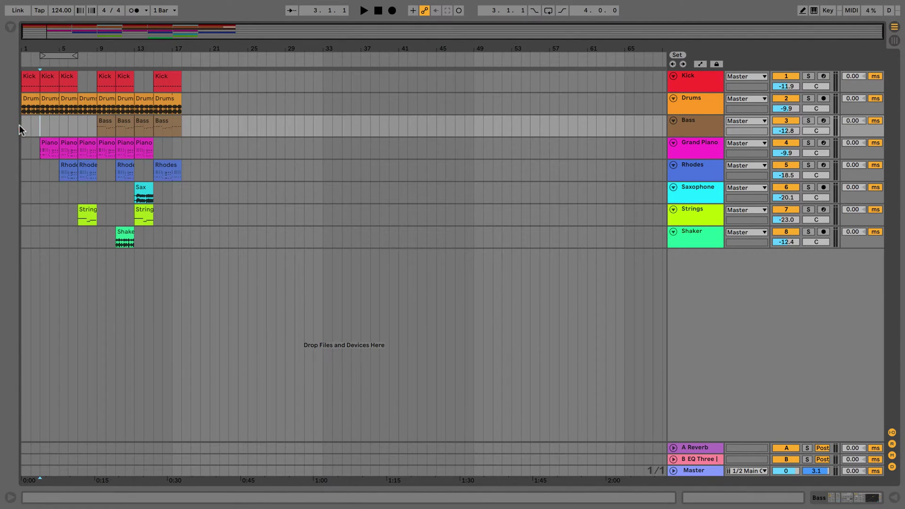
{"action": "left_click_drag", "start_coordinate": [21, 126], "coordinate": [179, 127]}
{"action": "key", "text": "super+l"}
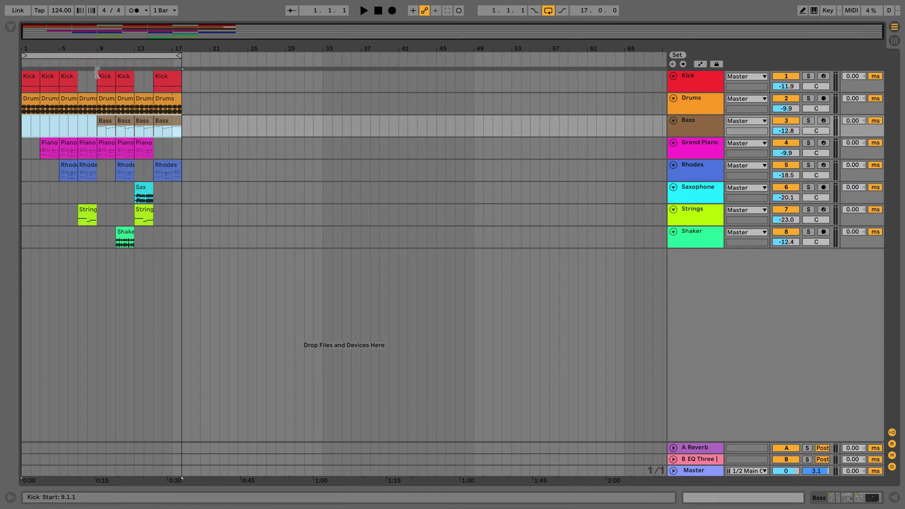
{"action": "left_click_drag", "start_coordinate": [81, 47], "coordinate": [404, 106]}
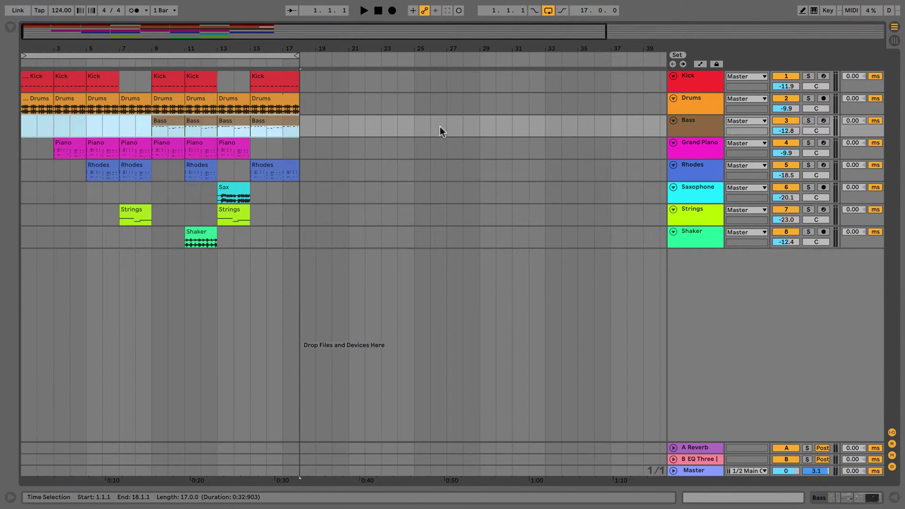
Launch scene 2 and then scene 1 from the Session grid
{"action": "left_click", "coordinate": [895, 41]}
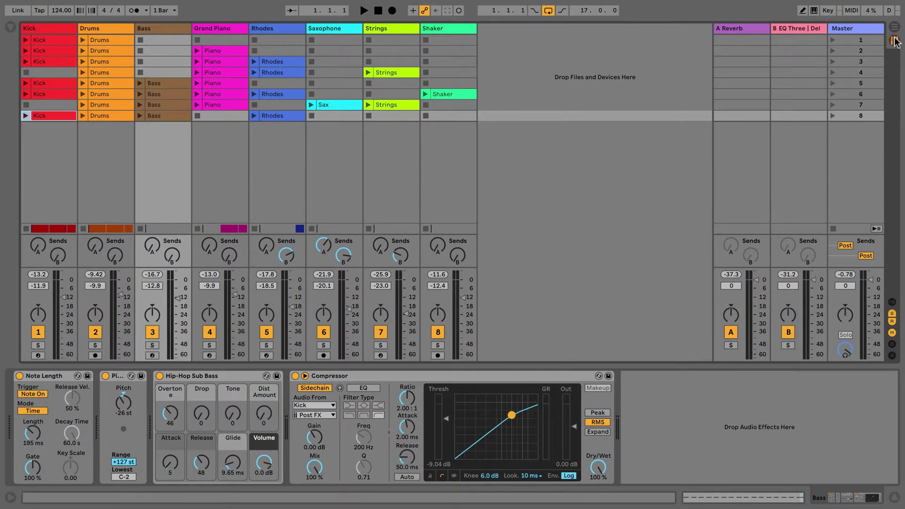
{"action": "left_click", "coordinate": [832, 50]}
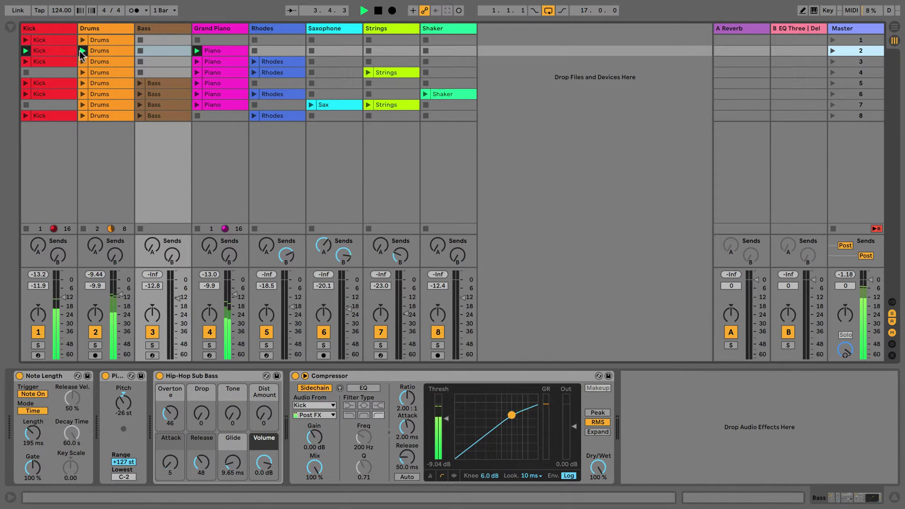
{"action": "left_click", "coordinate": [836, 41]}
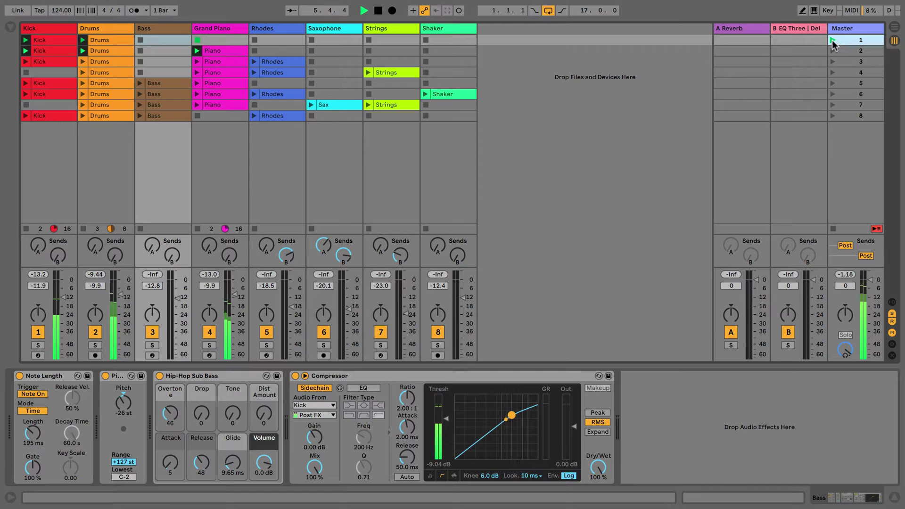
Extend the loop end from bar 17 to bar 39 and check the Kick track's devices
{"action": "left_click", "coordinate": [895, 31]}
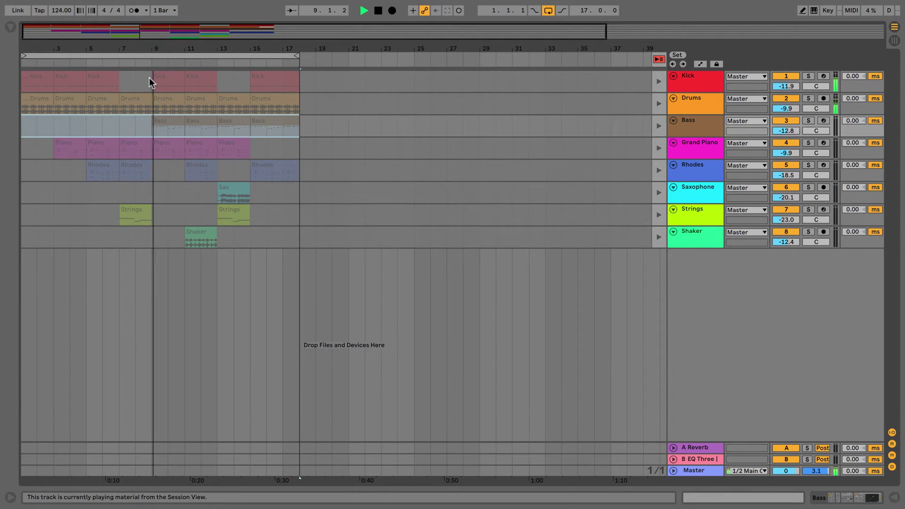
{"action": "left_click_drag", "start_coordinate": [297, 56], "coordinate": [643, 60]}
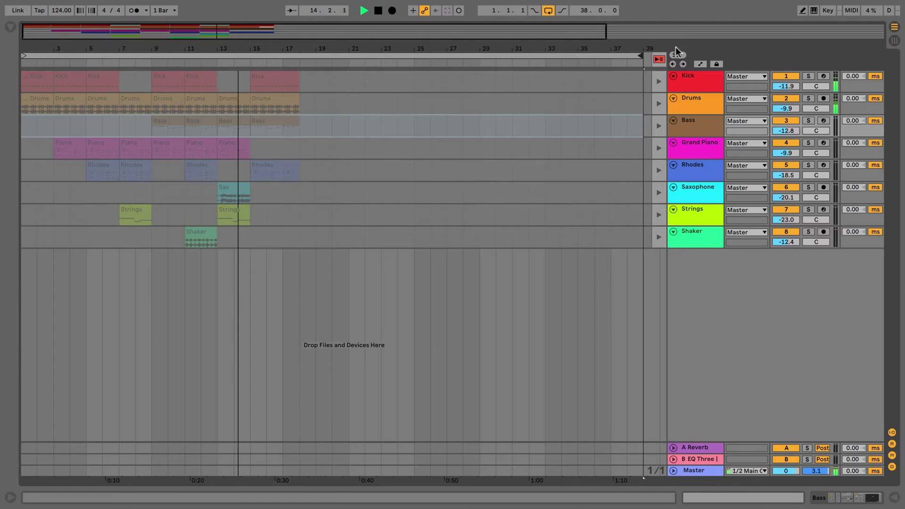
{"action": "left_click", "coordinate": [894, 29]}
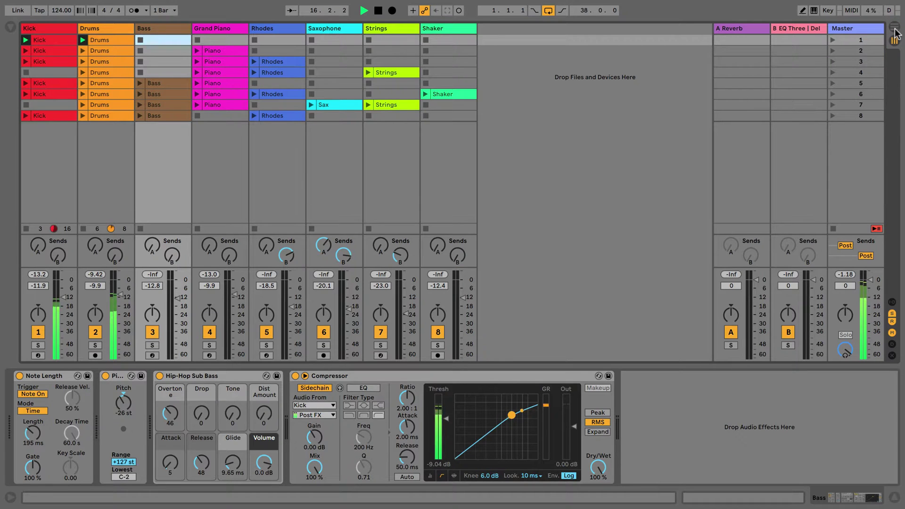
{"action": "left_click", "coordinate": [39, 29]}
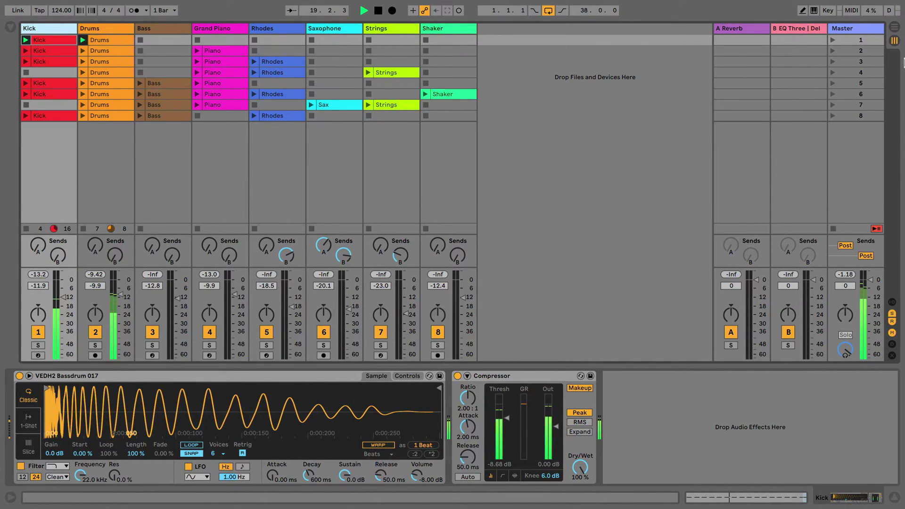
{"action": "left_click", "coordinate": [895, 29]}
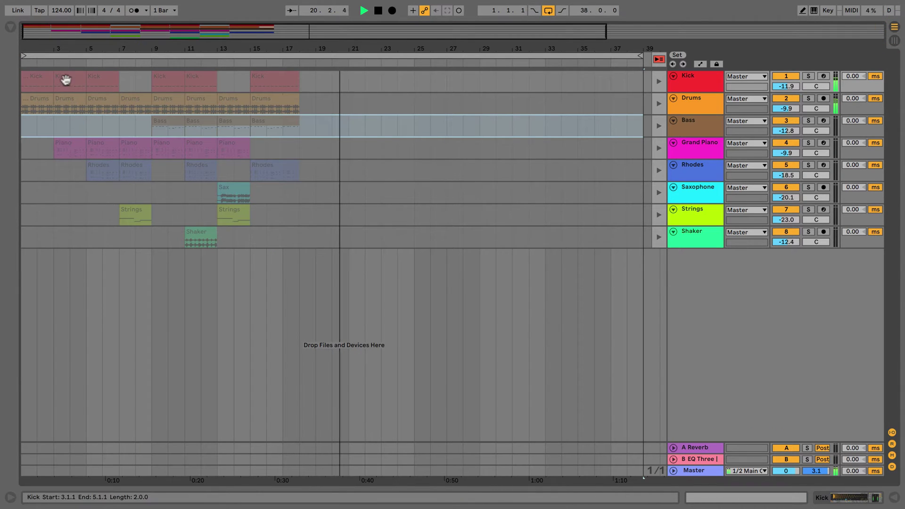
Launch Kick clip 2, Drums clip 3, Bass clip 5 and Piano clip 4, then return to Arrangement
{"action": "left_click", "coordinate": [894, 38]}
{"action": "left_click", "coordinate": [894, 28]}
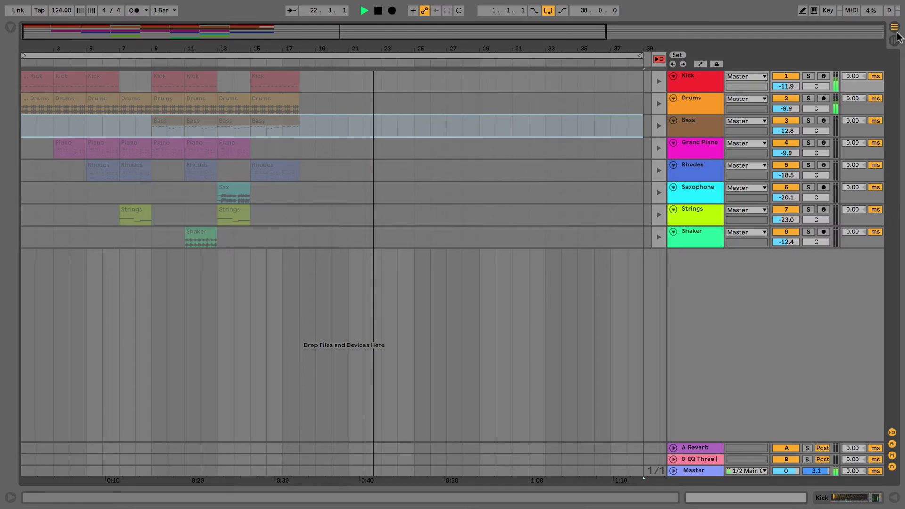
{"action": "left_click", "coordinate": [894, 37]}
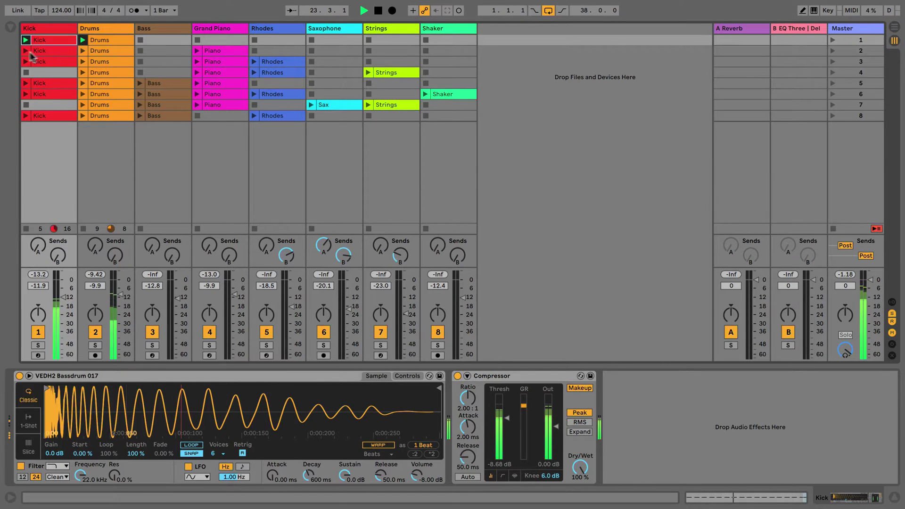
{"action": "left_click", "coordinate": [28, 52]}
{"action": "left_click", "coordinate": [82, 61]}
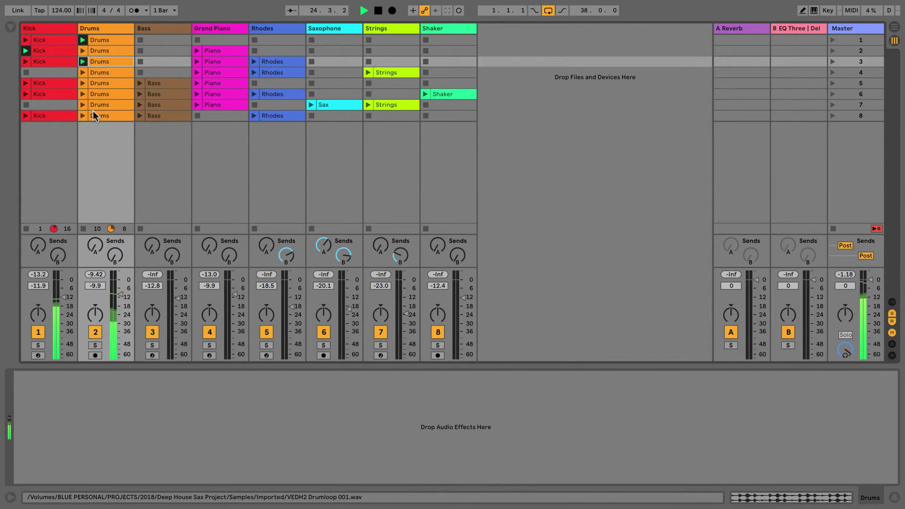
{"action": "left_click", "coordinate": [140, 83]}
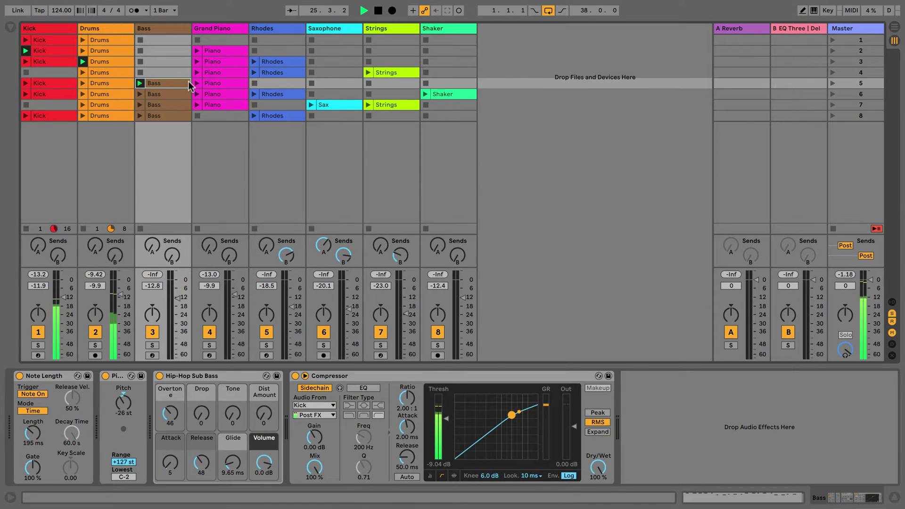
{"action": "left_click", "coordinate": [197, 74]}
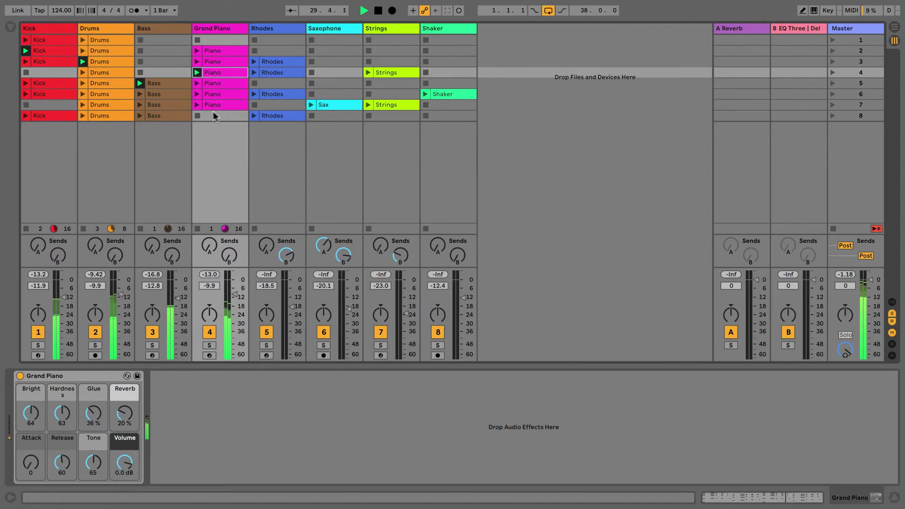
{"action": "left_click", "coordinate": [895, 27]}
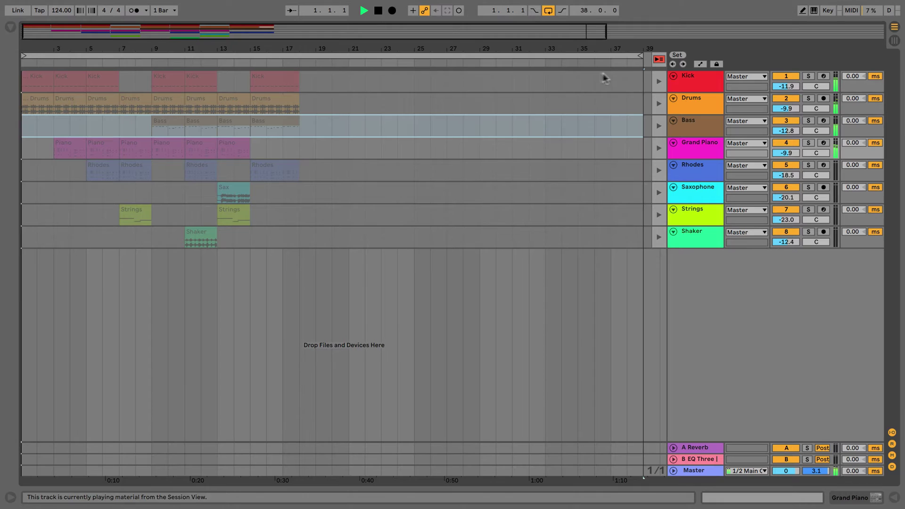
Shrink the loop to 17 bars, return every track to its arrangement clips, and stop playback
{"action": "left_click_drag", "start_coordinate": [636, 56], "coordinate": [303, 69]}
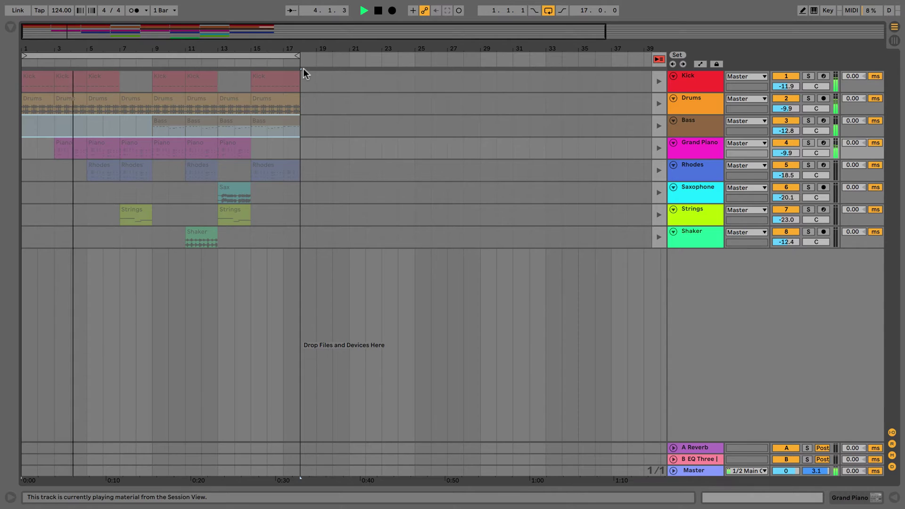
{"action": "left_click", "coordinate": [660, 80]}
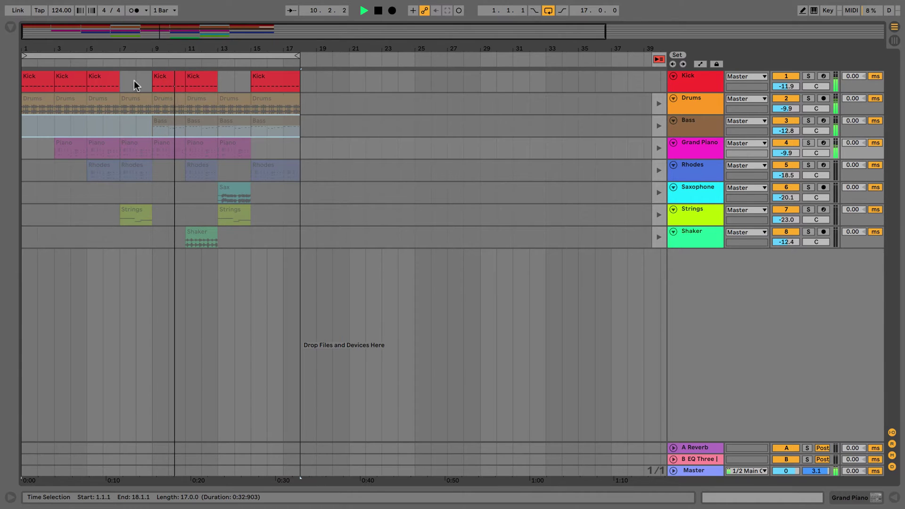
{"action": "left_click", "coordinate": [658, 103]}
{"action": "left_click", "coordinate": [659, 125]}
{"action": "left_click", "coordinate": [658, 147]}
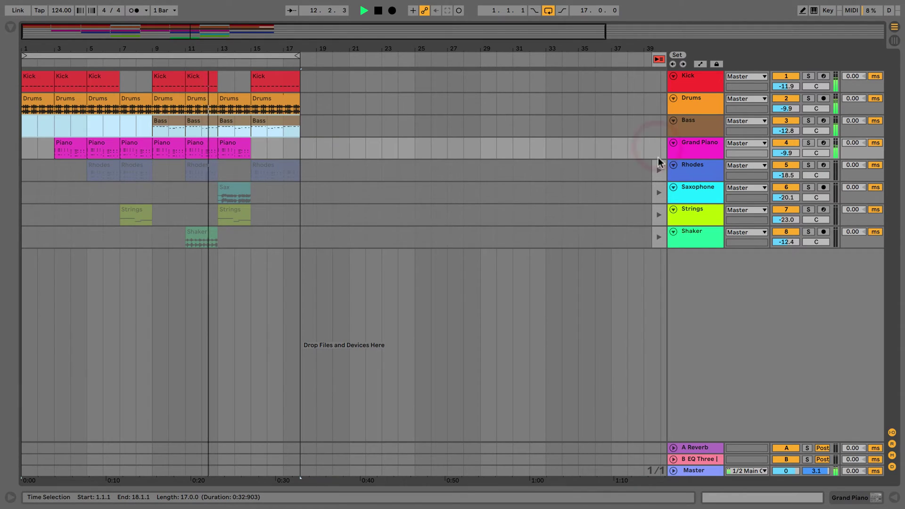
{"action": "left_click", "coordinate": [659, 170]}
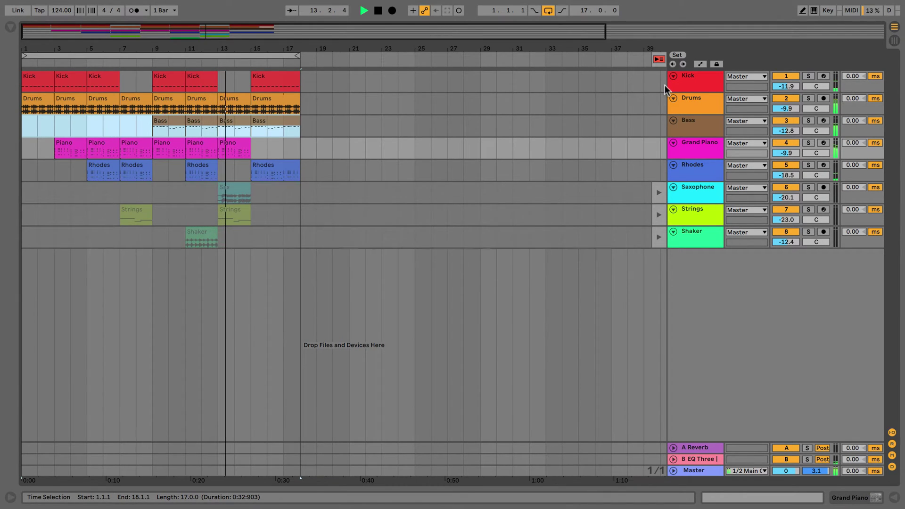
{"action": "left_click", "coordinate": [660, 60]}
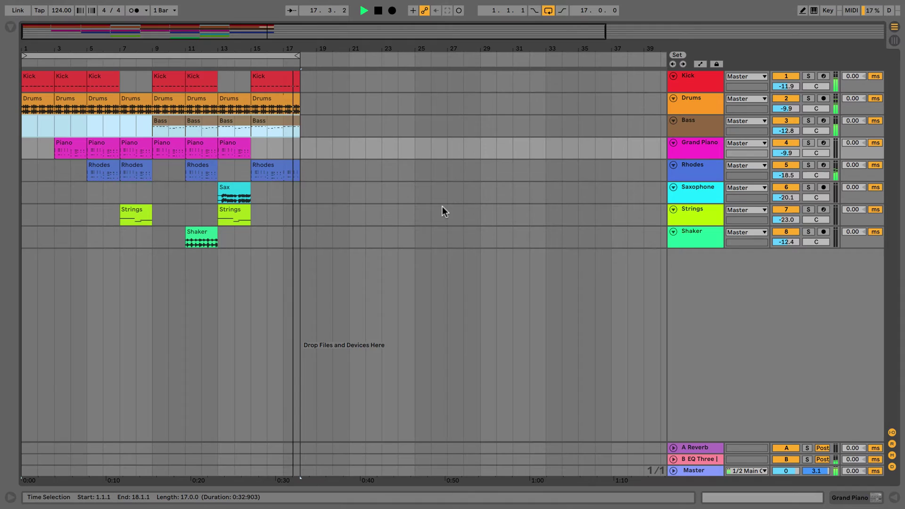
{"action": "key", "text": "space"}
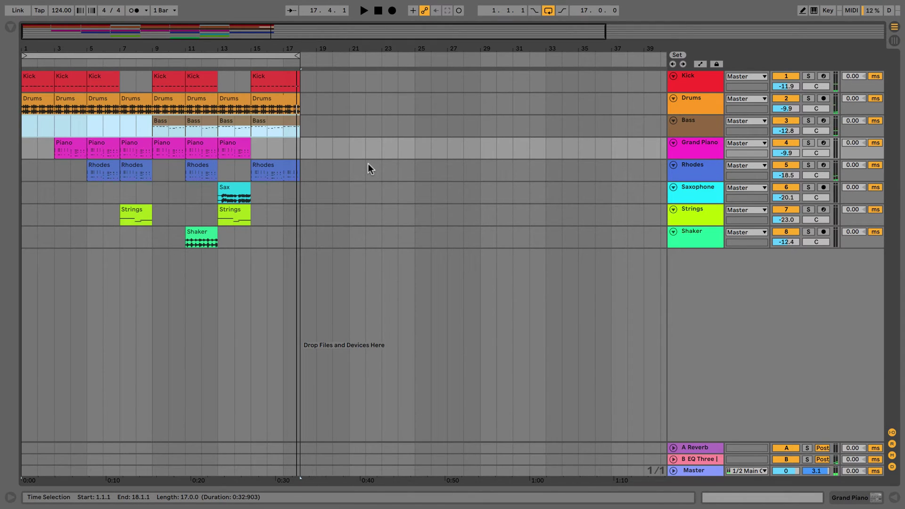
Start playback from a position in the Kick lane of the Arrangement
{"action": "left_click", "coordinate": [895, 43]}
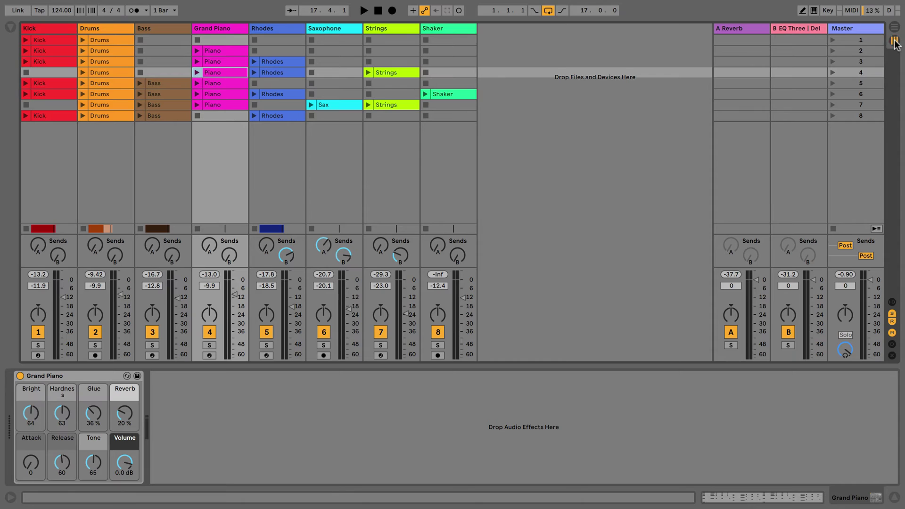
{"action": "left_click", "coordinate": [895, 30]}
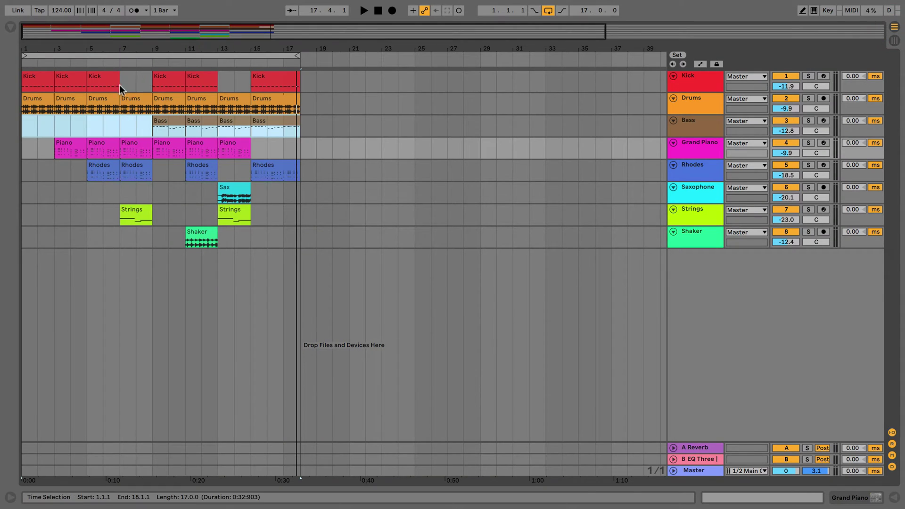
{"action": "left_click", "coordinate": [132, 81]}
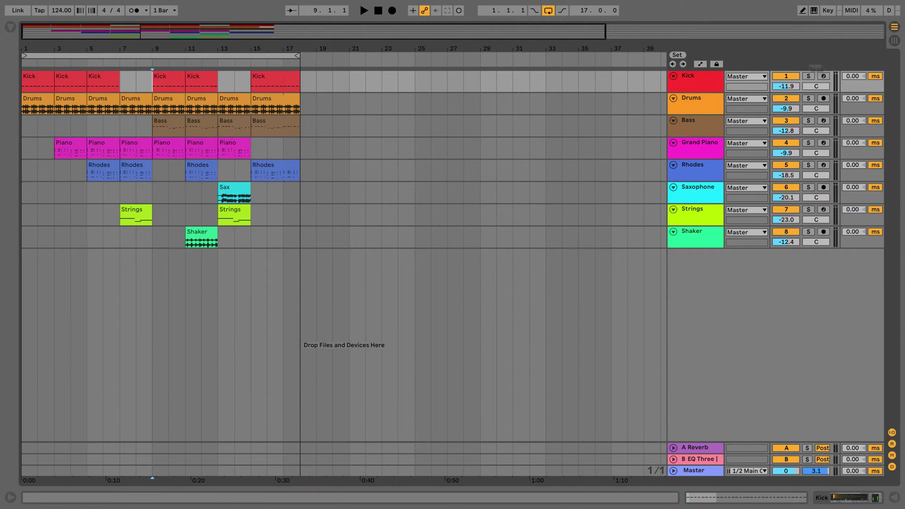
{"action": "key", "text": "space"}
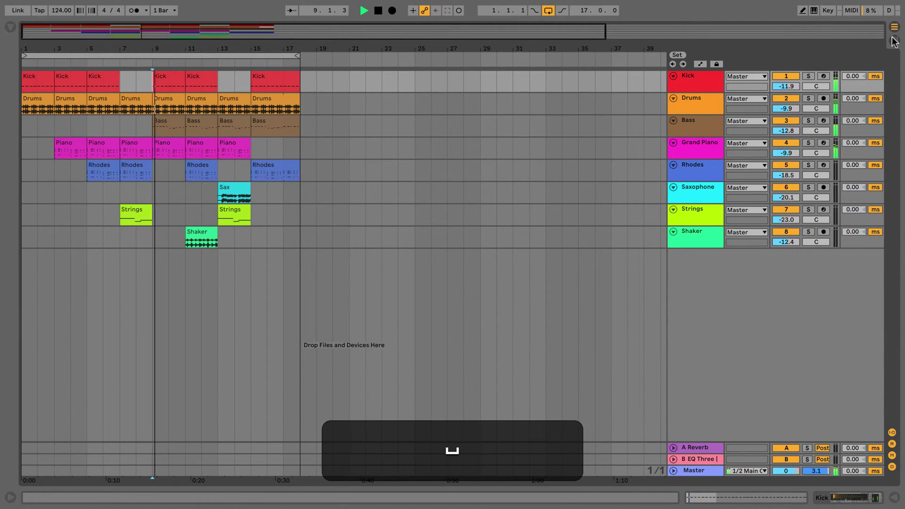
Launch the scene-5 Bass and Piano clips and inspect the Drums, Kick and Rhodes tracks
{"action": "left_click", "coordinate": [895, 42]}
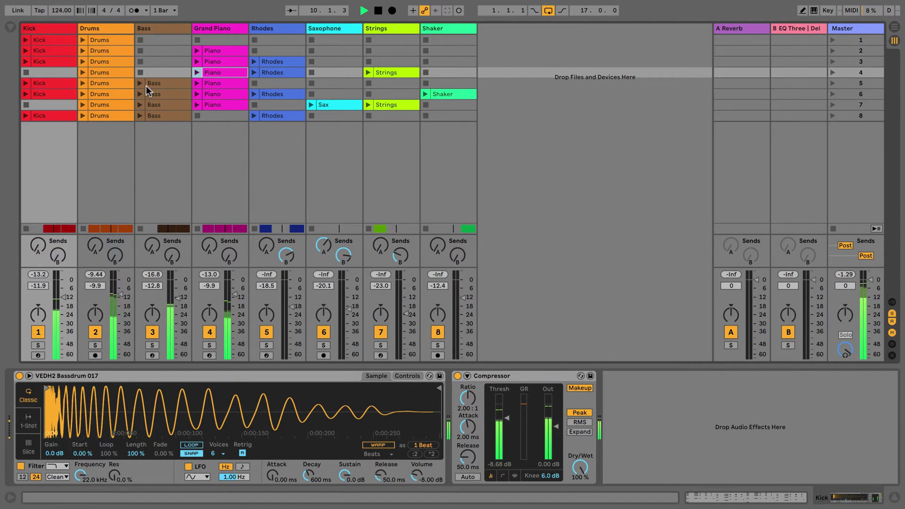
{"action": "left_click", "coordinate": [144, 83]}
{"action": "left_click", "coordinate": [196, 83]}
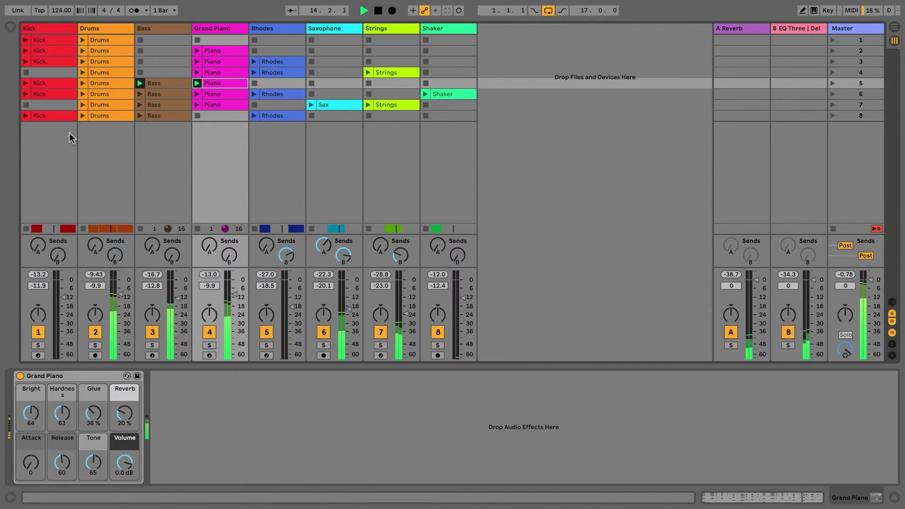
{"action": "left_click", "coordinate": [109, 27]}
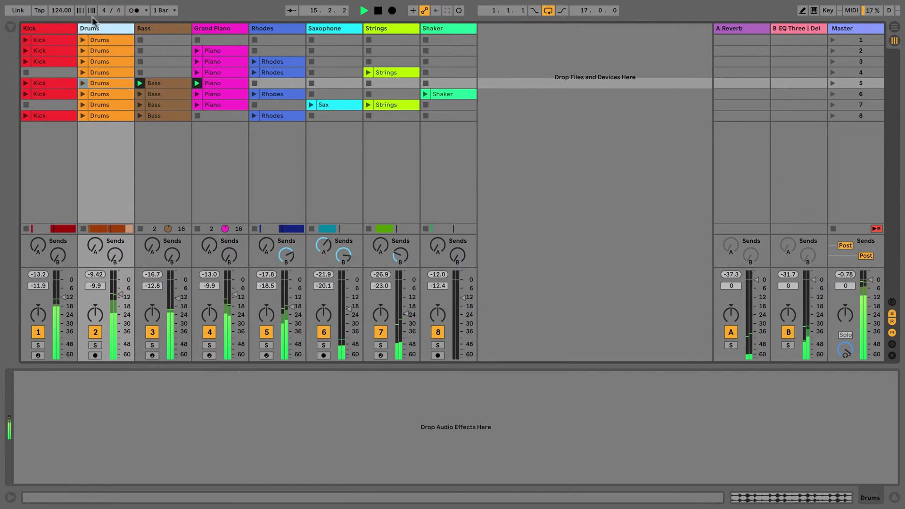
{"action": "left_click", "coordinate": [64, 29]}
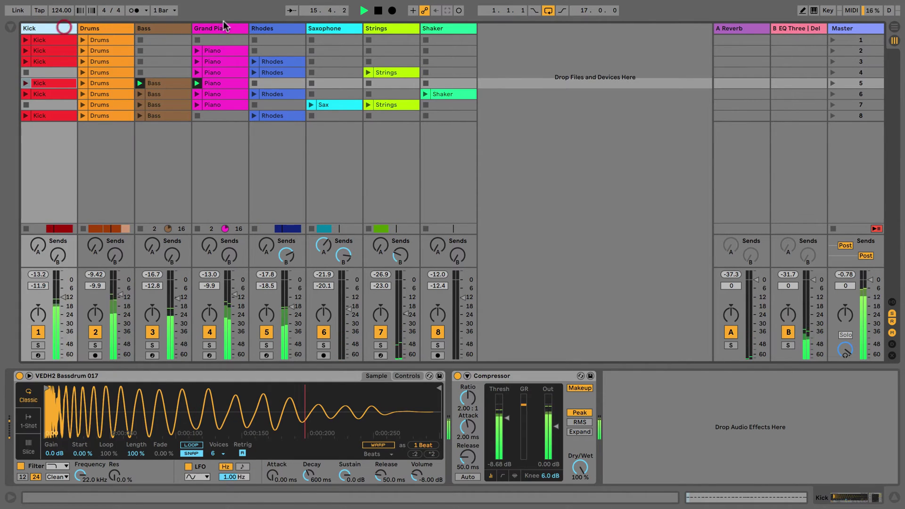
{"action": "left_click", "coordinate": [258, 30]}
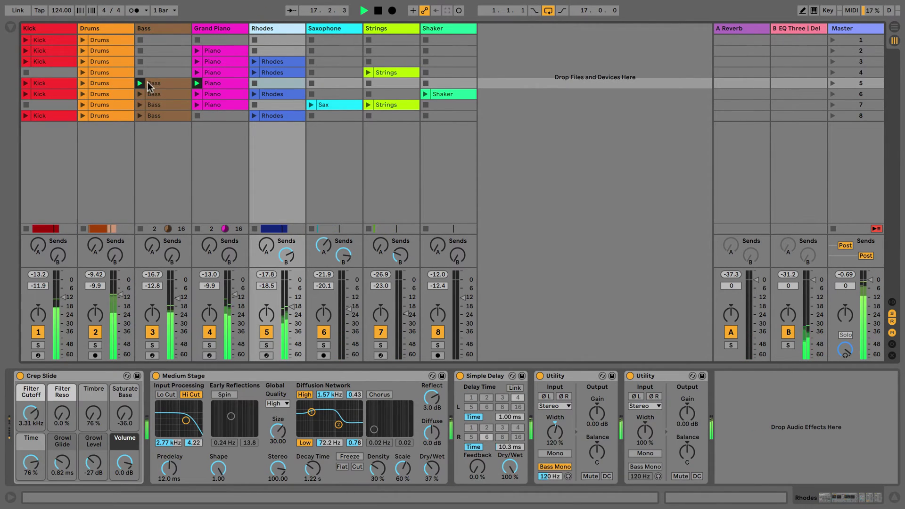
{"action": "left_click", "coordinate": [895, 28]}
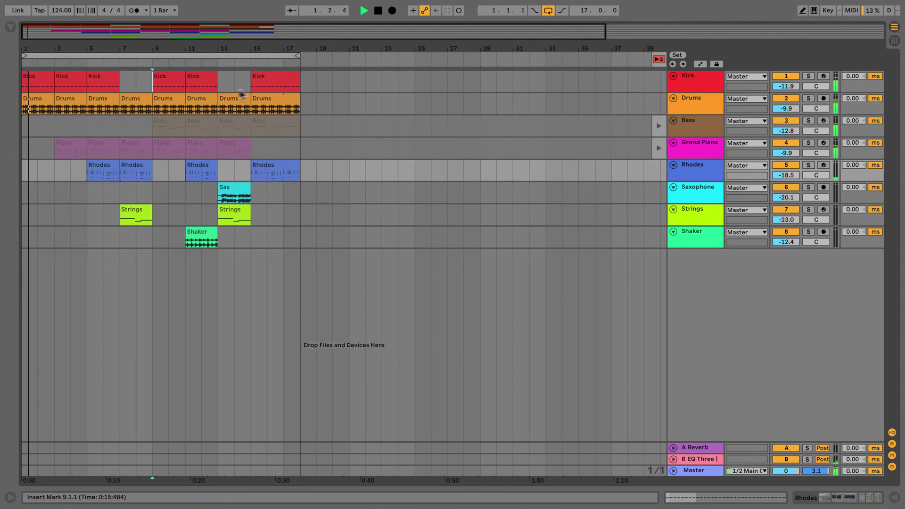
Stop all clips, then launch scene 4 followed by scene 6
{"action": "left_click", "coordinate": [895, 41]}
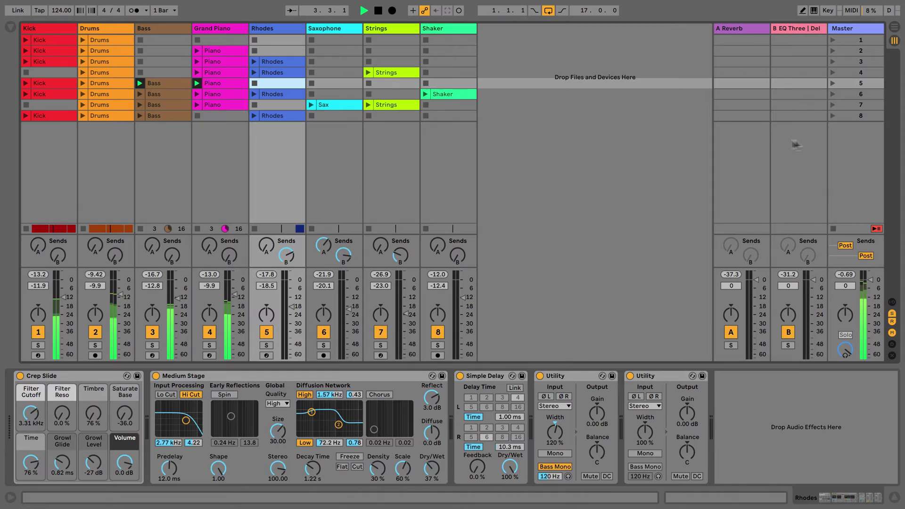
{"action": "left_click", "coordinate": [834, 228]}
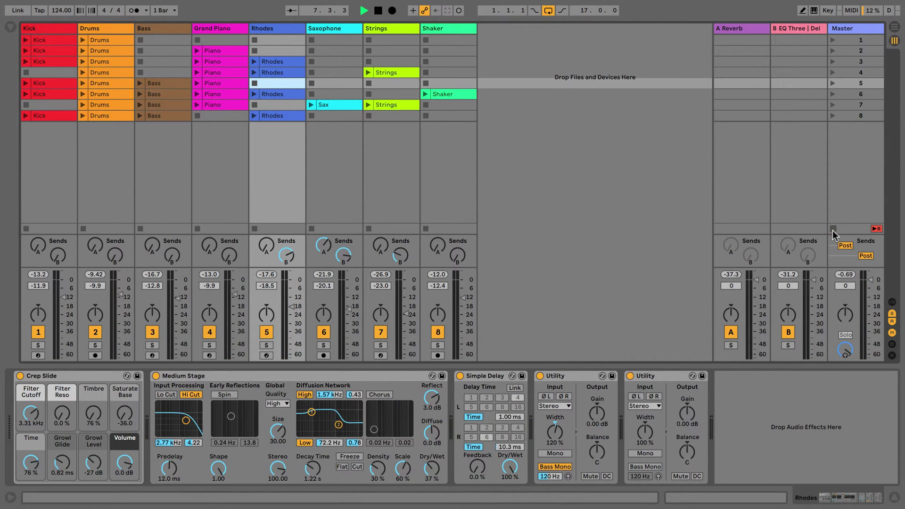
{"action": "left_click", "coordinate": [894, 27]}
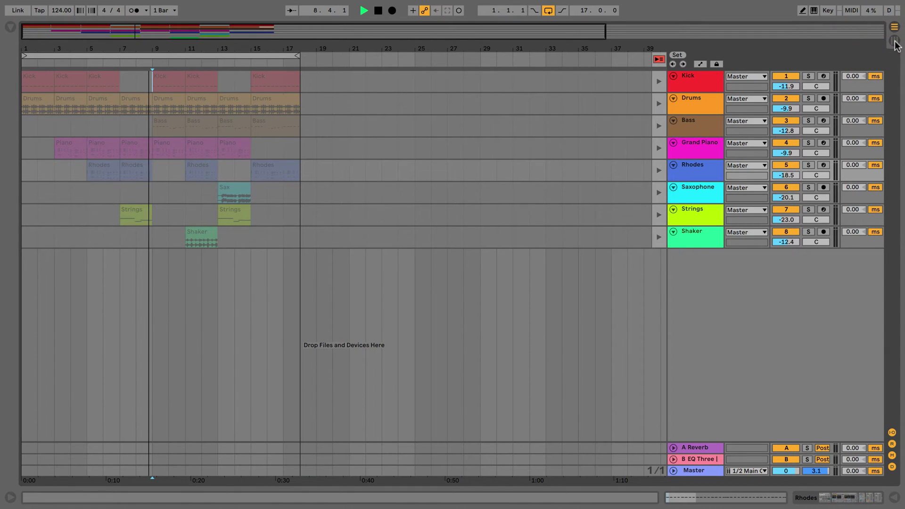
{"action": "left_click", "coordinate": [894, 42]}
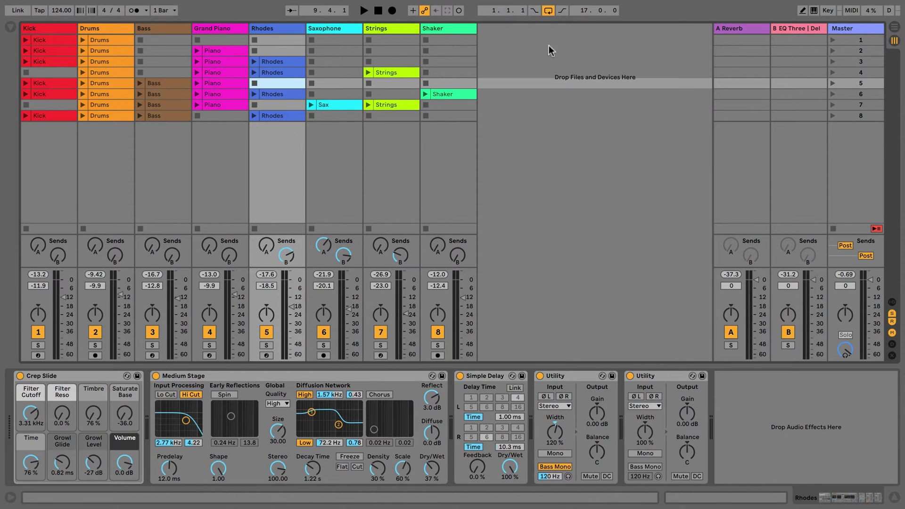
{"action": "left_click", "coordinate": [833, 72]}
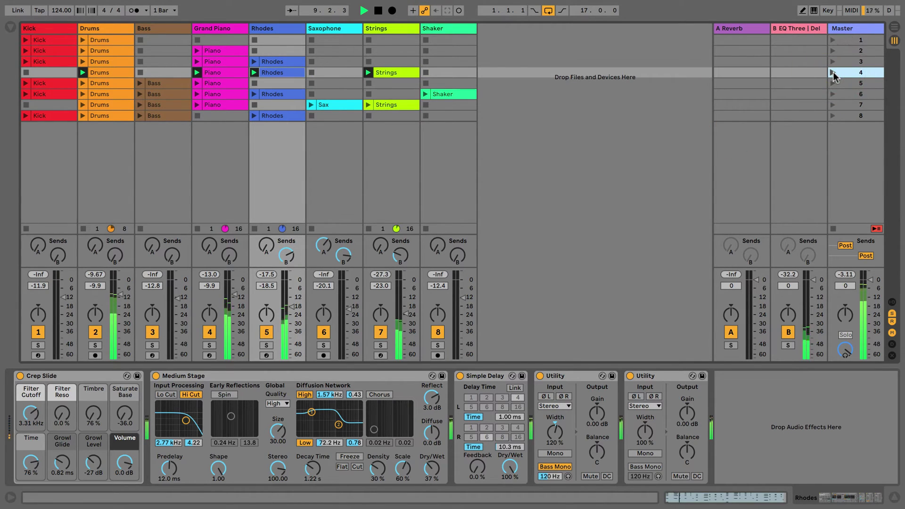
{"action": "left_click", "coordinate": [834, 93]}
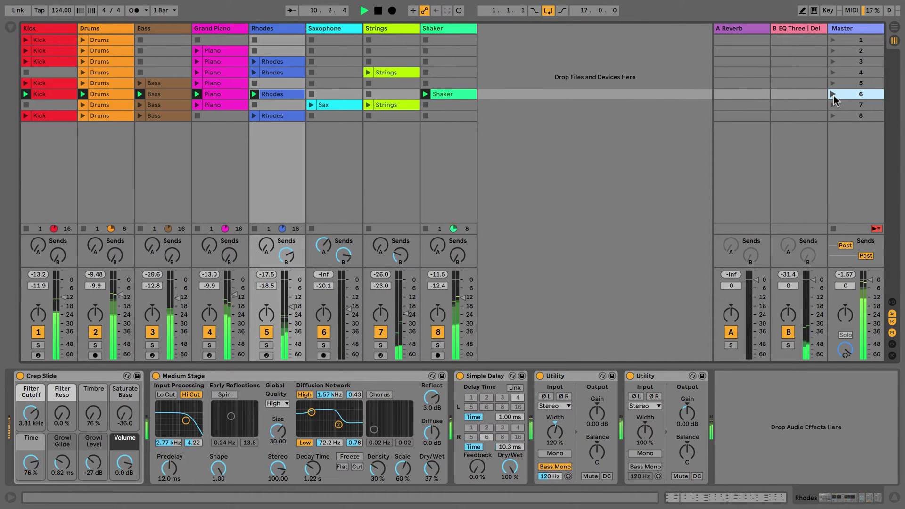
{"action": "left_click", "coordinate": [894, 28]}
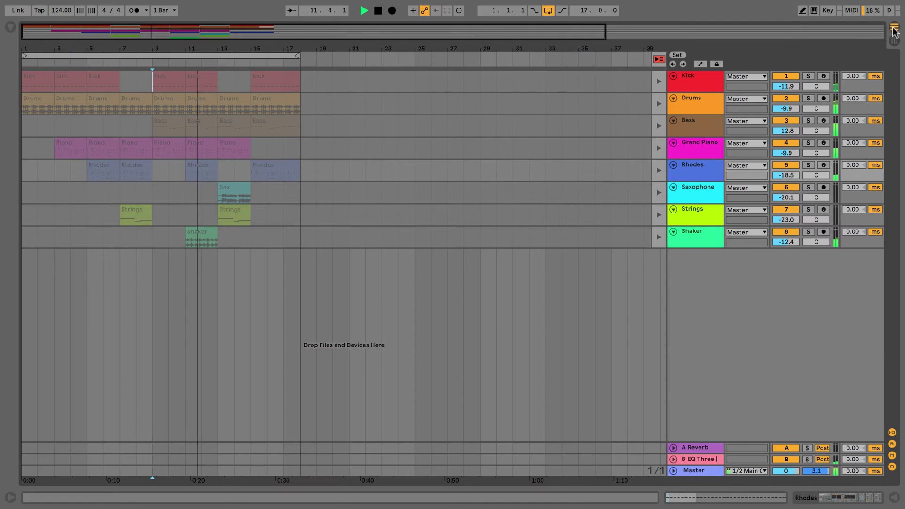
Hand playback back to the Arrangement and stop the transport
{"action": "left_click", "coordinate": [659, 59]}
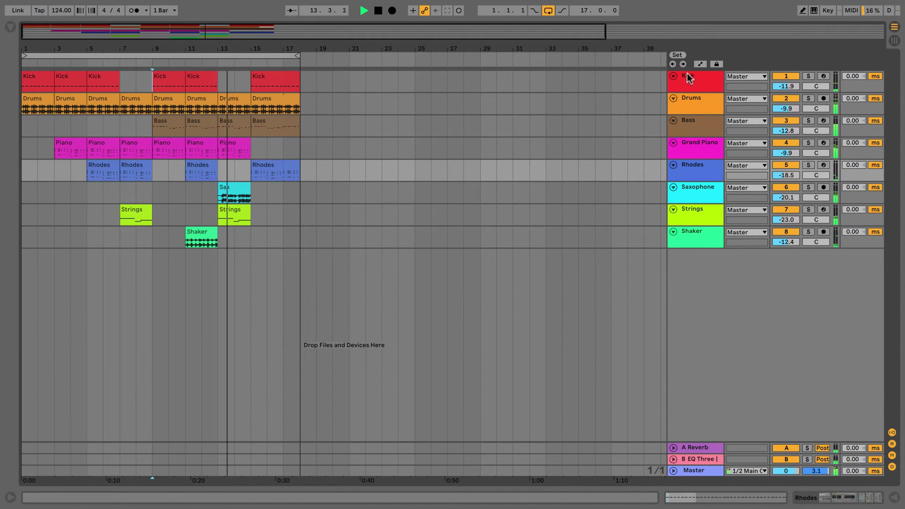
{"action": "key", "text": "space"}
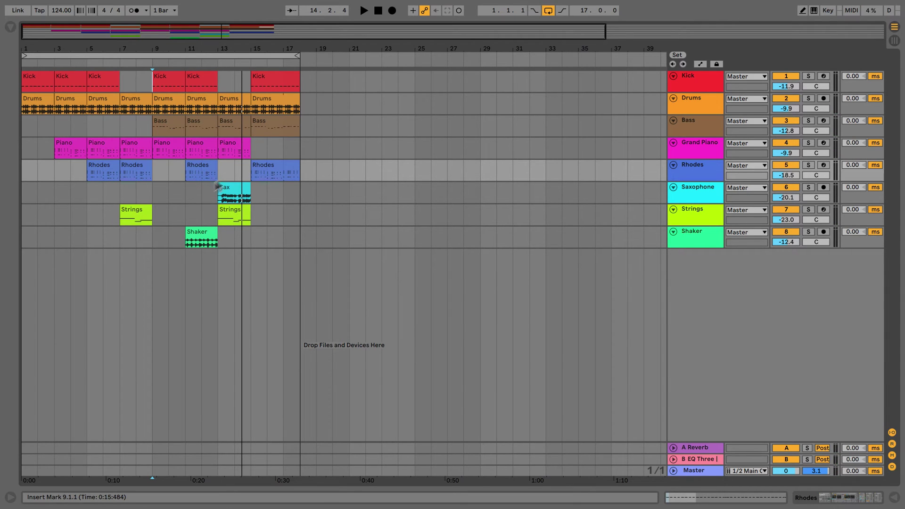
Transpose all notes of the bar-15 Rhodes clip up three octaves to span E4–B6
{"action": "double_click", "coordinate": [257, 165]}
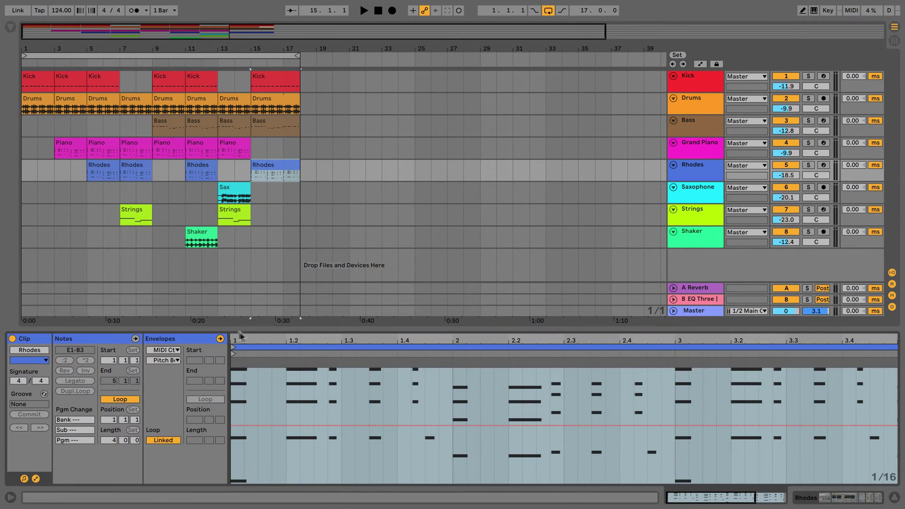
{"action": "left_click", "coordinate": [219, 339]}
{"action": "left_click", "coordinate": [295, 390]}
{"action": "key", "text": "super+a"}
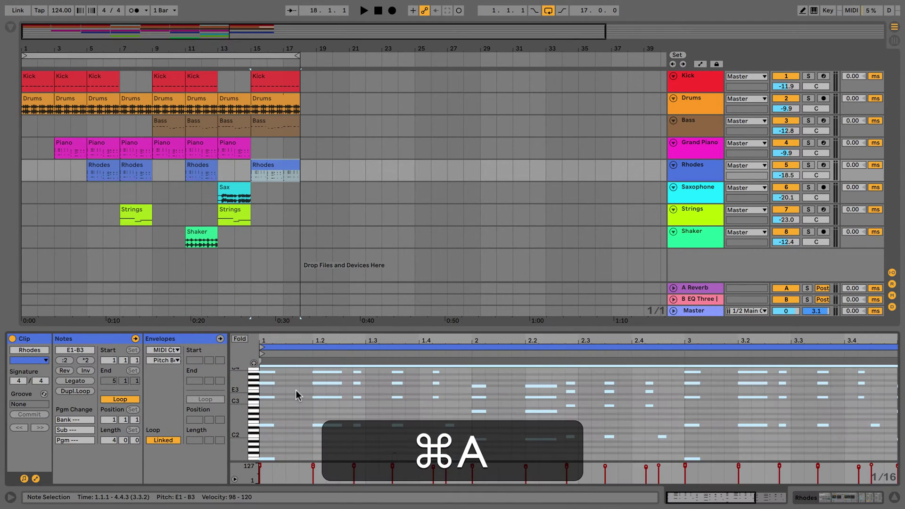
{"action": "key", "text": "shift+super+Up"}
{"action": "key", "text": "shift+Up"}
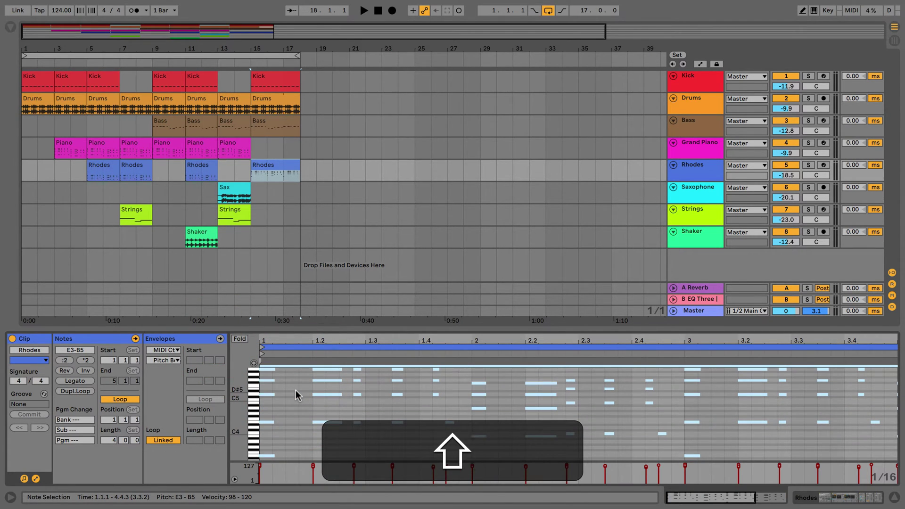
{"action": "key", "text": "shift+Up"}
{"action": "key", "text": "shift+Down"}
{"action": "key", "text": "shift+Up"}
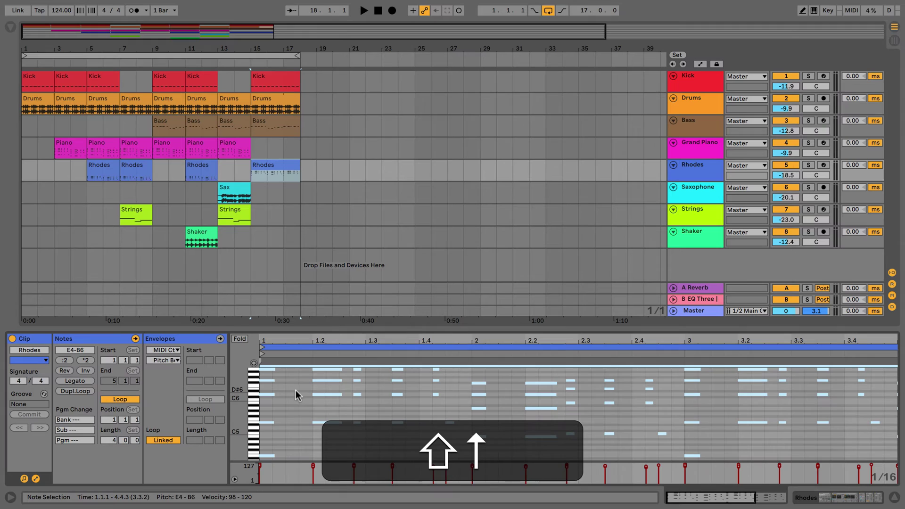
Audition the transposed Rhodes clip by playing from bar 15, then stop
{"action": "left_click", "coordinate": [254, 177]}
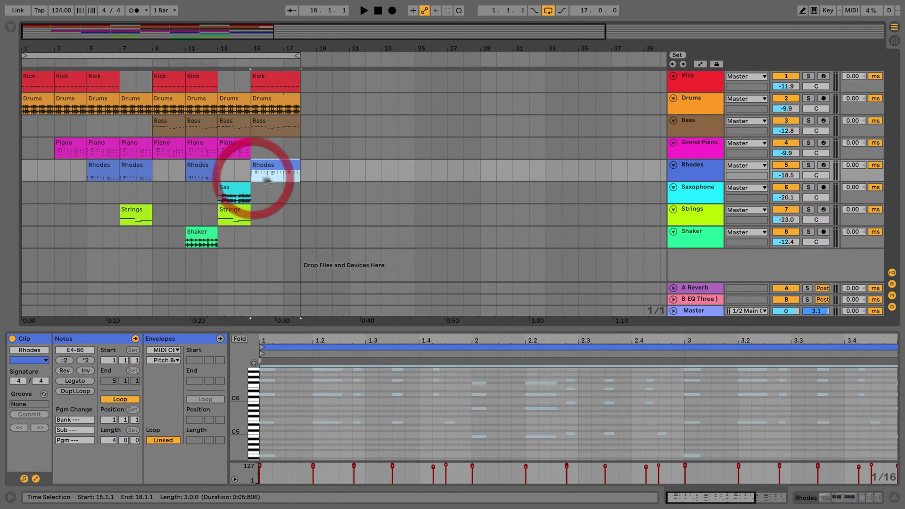
{"action": "left_click", "coordinate": [251, 174]}
{"action": "key", "text": "space"}
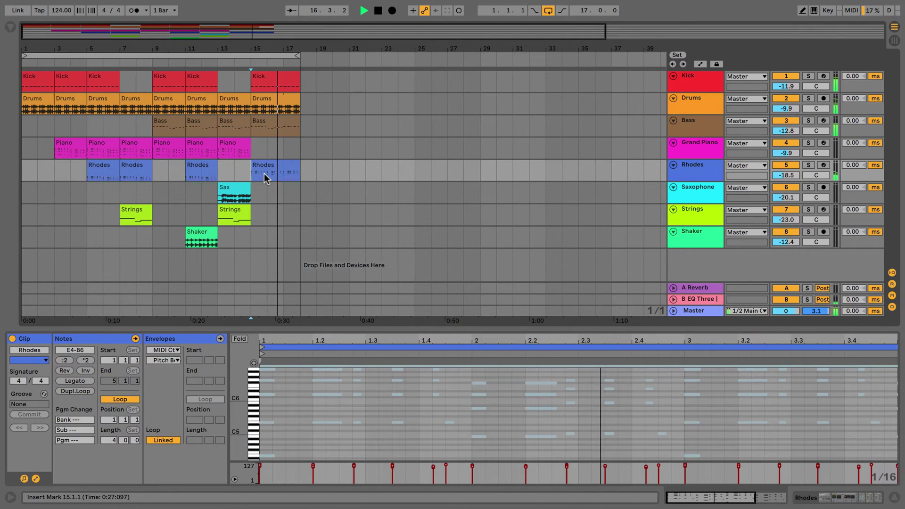
{"action": "key", "text": "space"}
Copy the bar-15 Rhodes clip into the scene 7 slot of the Session grid
{"action": "left_click", "coordinate": [268, 168]}
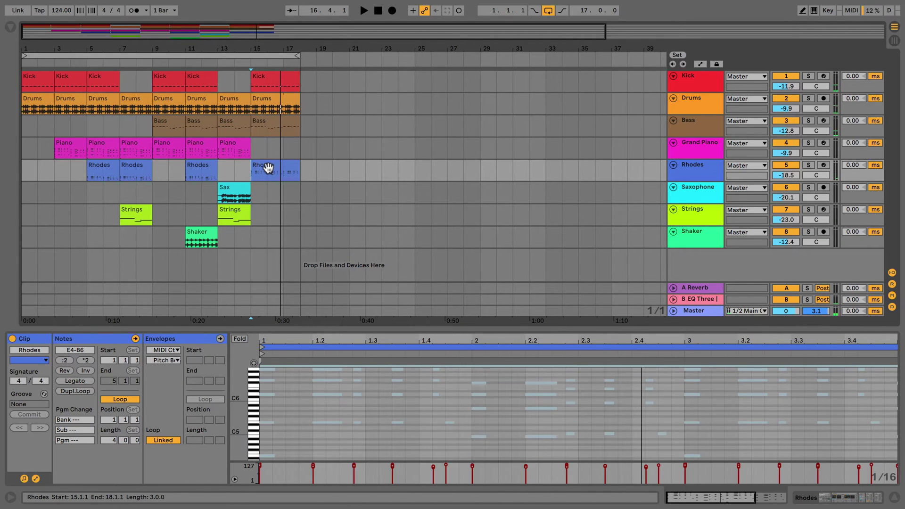
{"action": "key", "text": "Tab"}
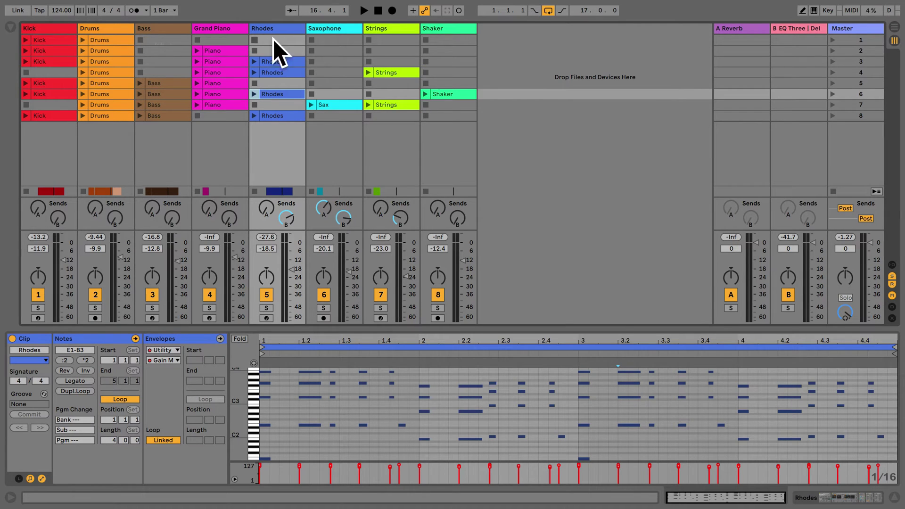
{"action": "key", "text": "Tab"}
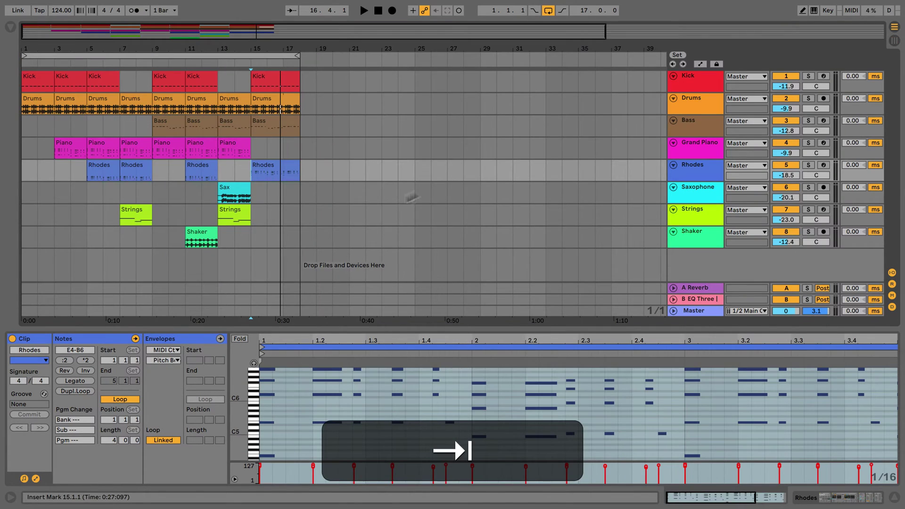
{"action": "left_click_drag", "start_coordinate": [259, 171], "coordinate": [274, 108]}
{"action": "key", "text": "Tab"}
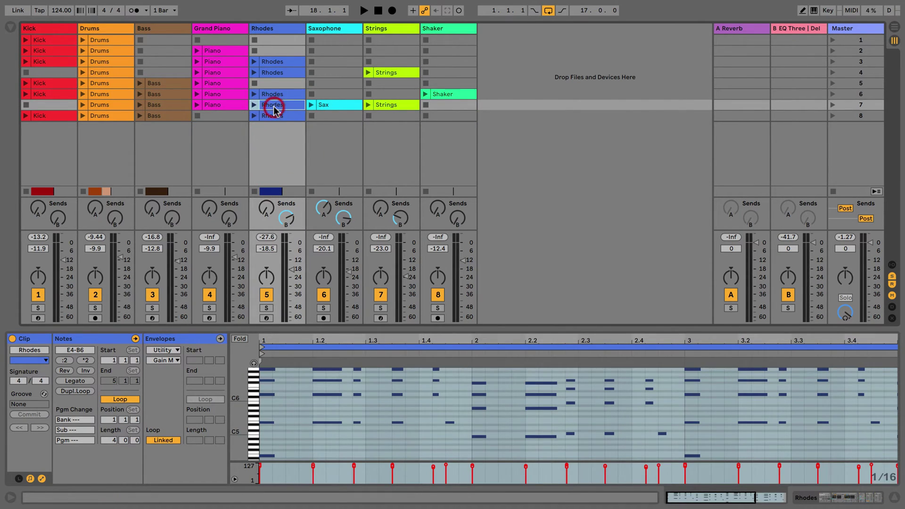
Rename the scene-7 Rhodes clip to 'edited', then delete it
{"action": "key", "text": "super+r"}
{"action": "type", "text": "edited"}
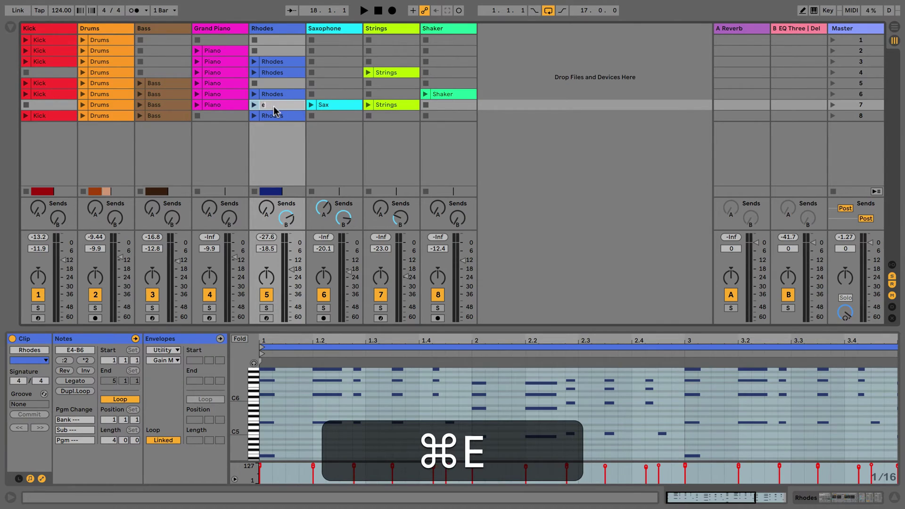
{"action": "key", "text": "Return"}
{"action": "left_click", "coordinate": [275, 107]}
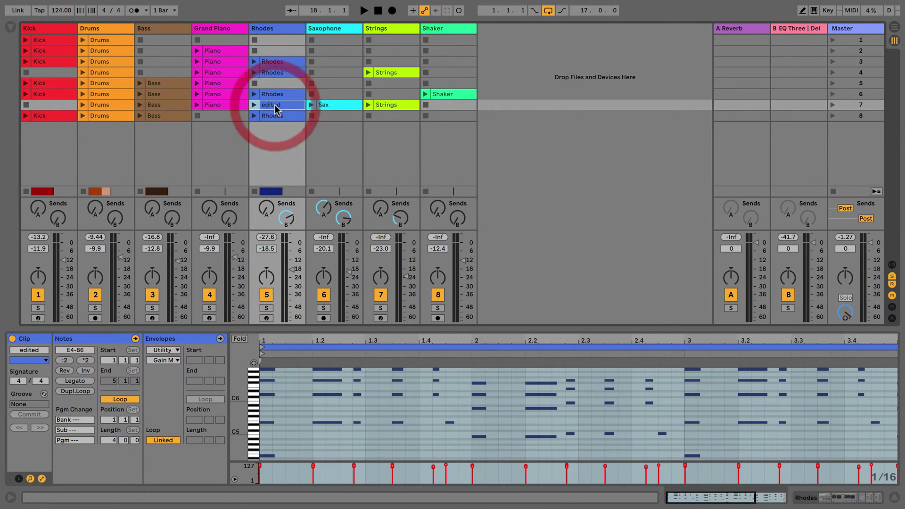
{"action": "key", "text": "BackSpace"}
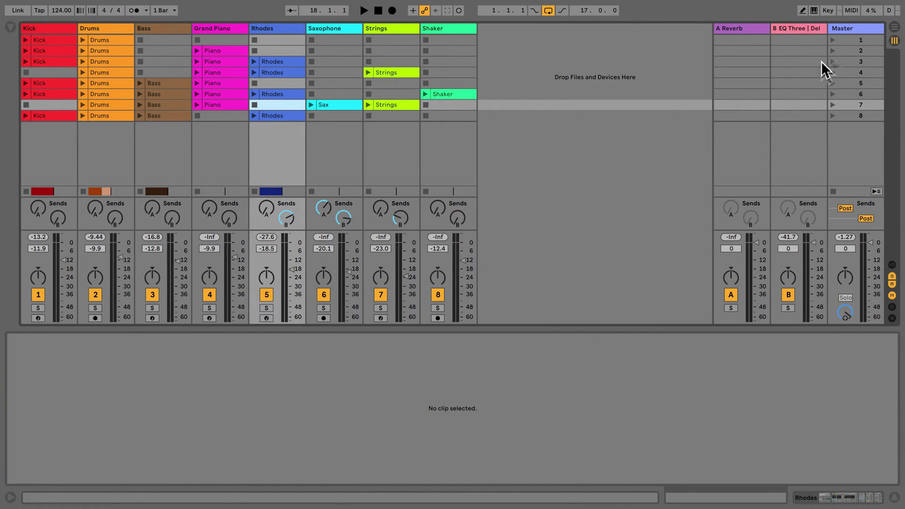
Delete all clips from the Session grid
{"action": "left_click", "coordinate": [323, 55]}
{"action": "key", "text": "super+a"}
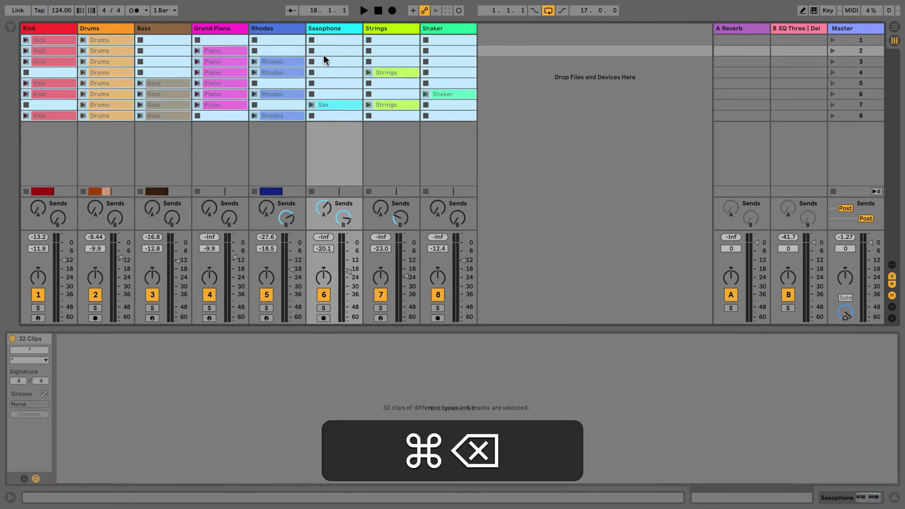
{"action": "key", "text": "BackSpace"}
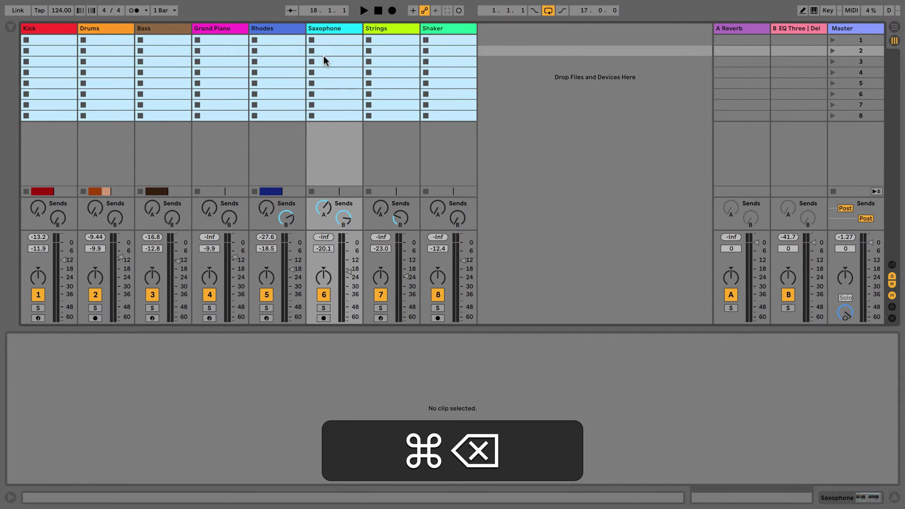
Copy the bar-11 Rhodes clip to bar 15 and delete its bars 17–18 portion
{"action": "left_click", "coordinate": [895, 28]}
{"action": "left_click", "coordinate": [277, 165]}
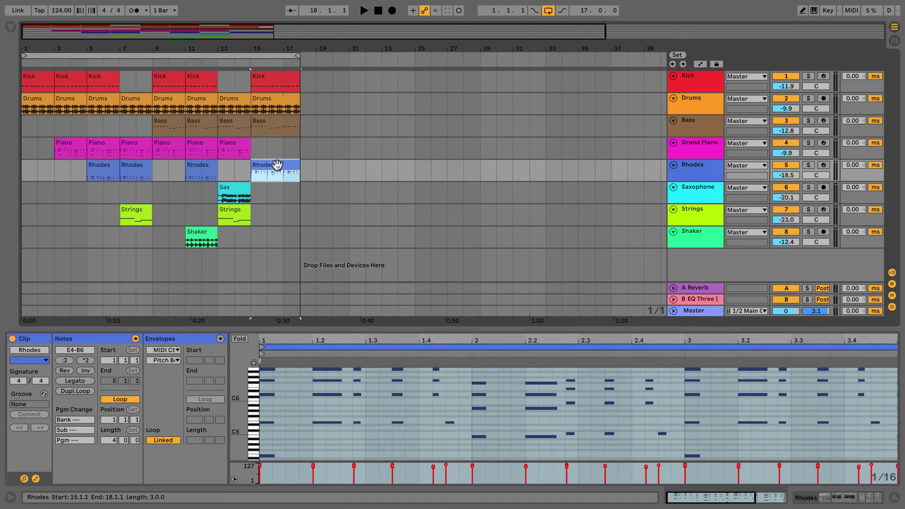
{"action": "left_click_drag", "start_coordinate": [194, 164], "coordinate": [299, 162]}
{"action": "left_click", "coordinate": [289, 170]}
{"action": "key", "text": "BackSpace"}
Set the loop end to bar 19
{"action": "key", "text": "Tab"}
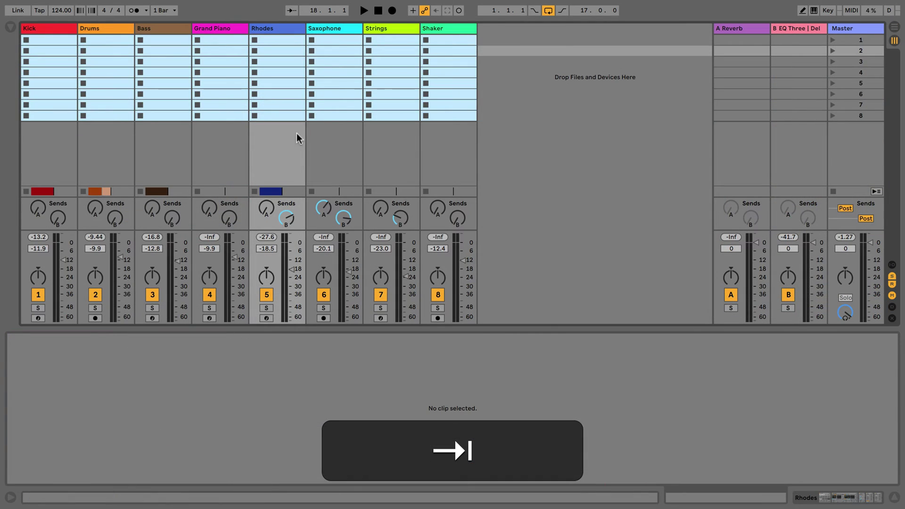
{"action": "left_click", "coordinate": [298, 141]}
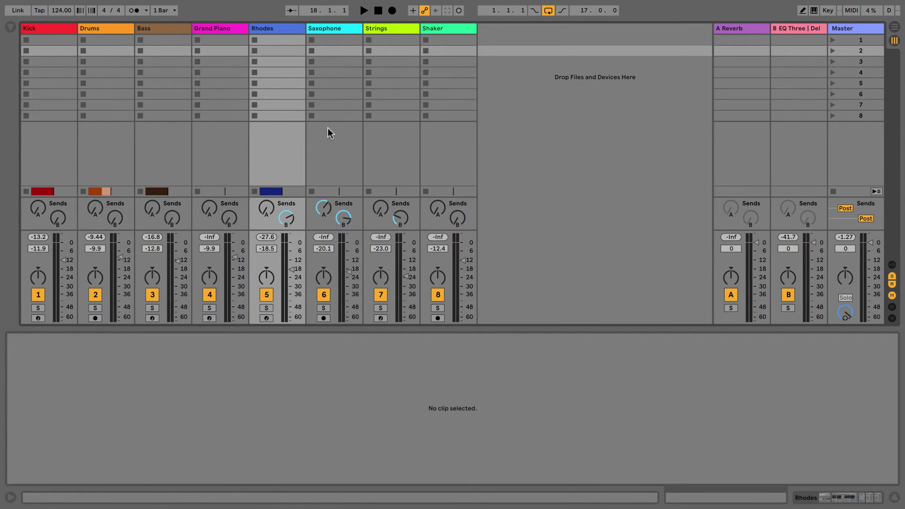
{"action": "key", "text": "Tab"}
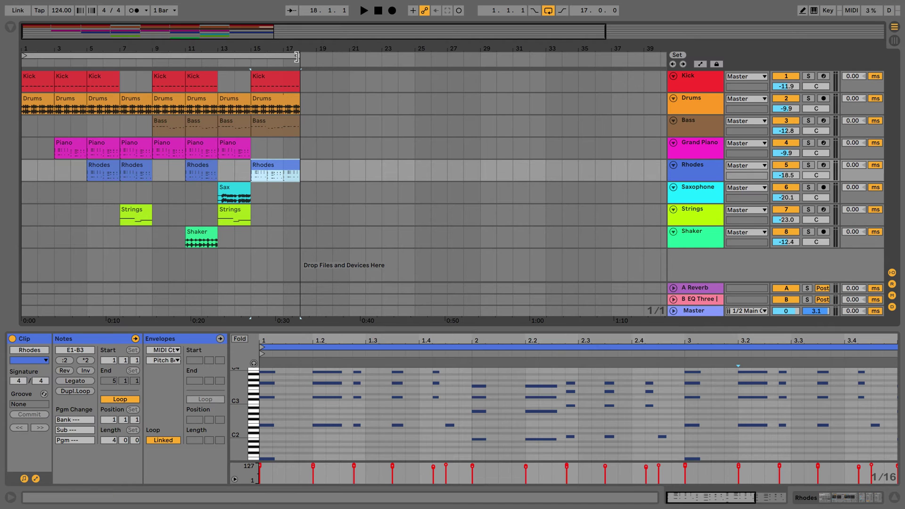
{"action": "left_click_drag", "start_coordinate": [296, 57], "coordinate": [334, 71]}
{"action": "left_click_drag", "start_coordinate": [317, 126], "coordinate": [97, 121]}
Select bars 15–18 as a time range across the Kick-to-Saxophone tracks
{"action": "left_click", "coordinate": [164, 121]}
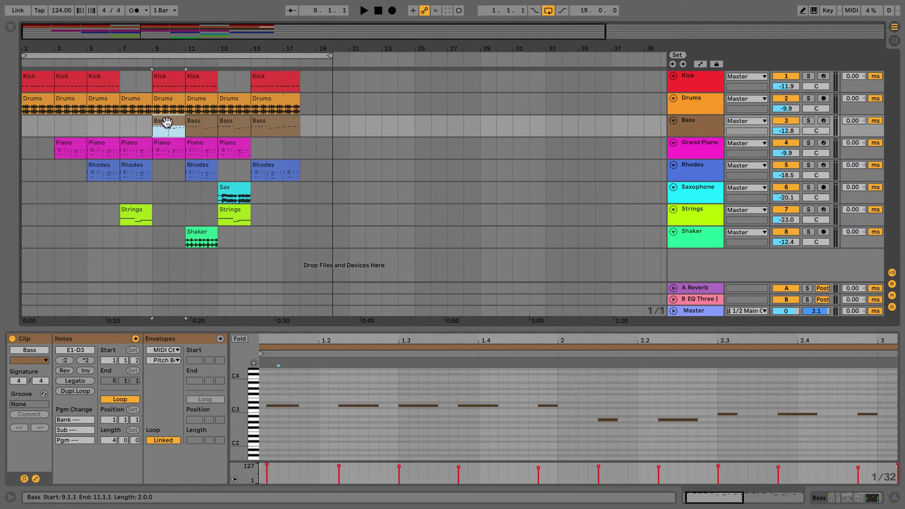
{"action": "key", "text": "Tab"}
{"action": "key", "text": "Tab"}
{"action": "left_click", "coordinate": [171, 122]}
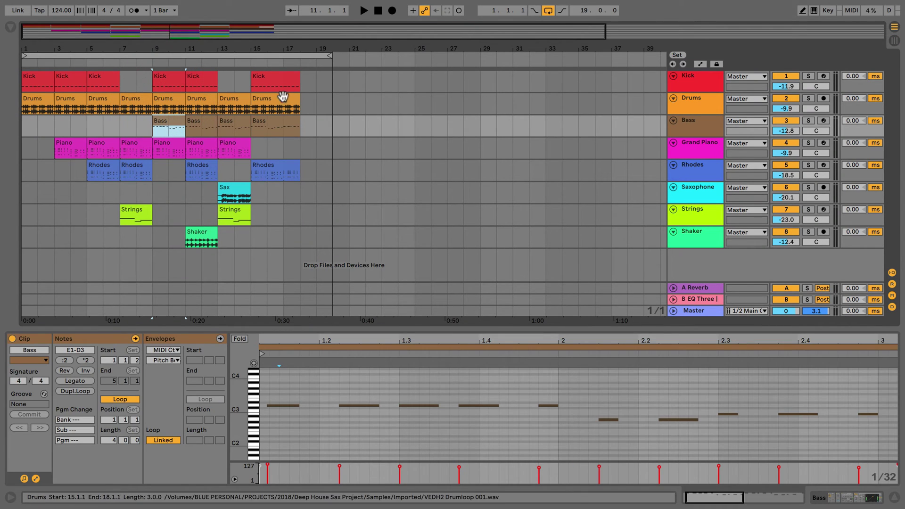
{"action": "left_click_drag", "start_coordinate": [301, 78], "coordinate": [251, 188]}
{"action": "key", "text": "Tab"}
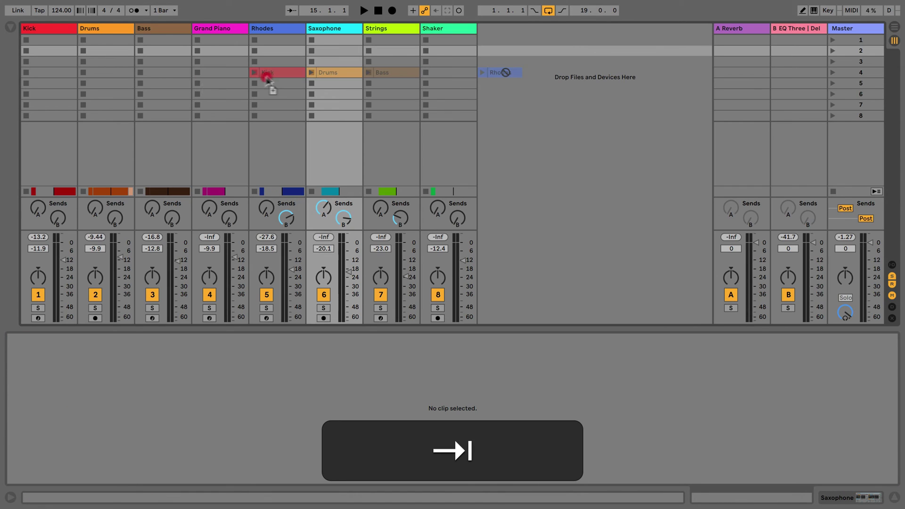
{"action": "left_click", "coordinate": [144, 77]}
{"action": "key", "text": "Tab"}
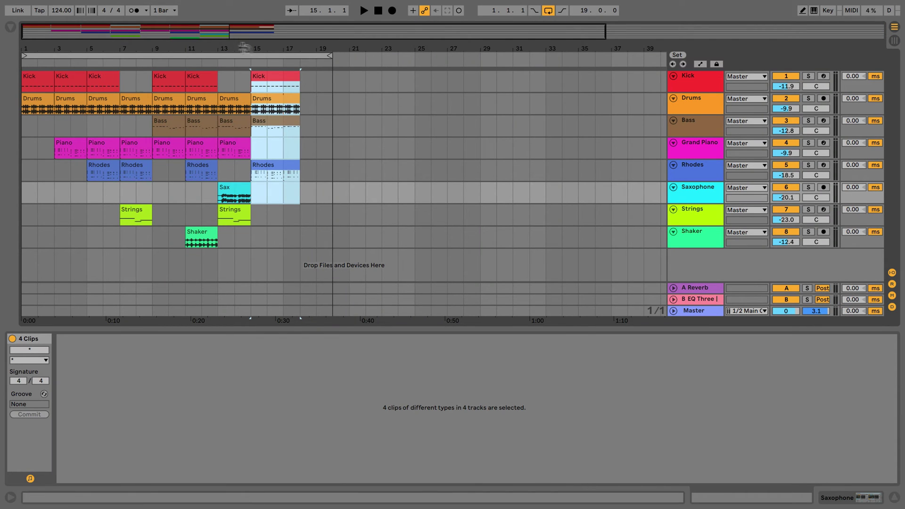
Mark bars 1–3, attempt Consolidate Time to New Scene, and dismiss the scene-limit warning
{"action": "left_click_drag", "start_coordinate": [329, 56], "coordinate": [35, 57]}
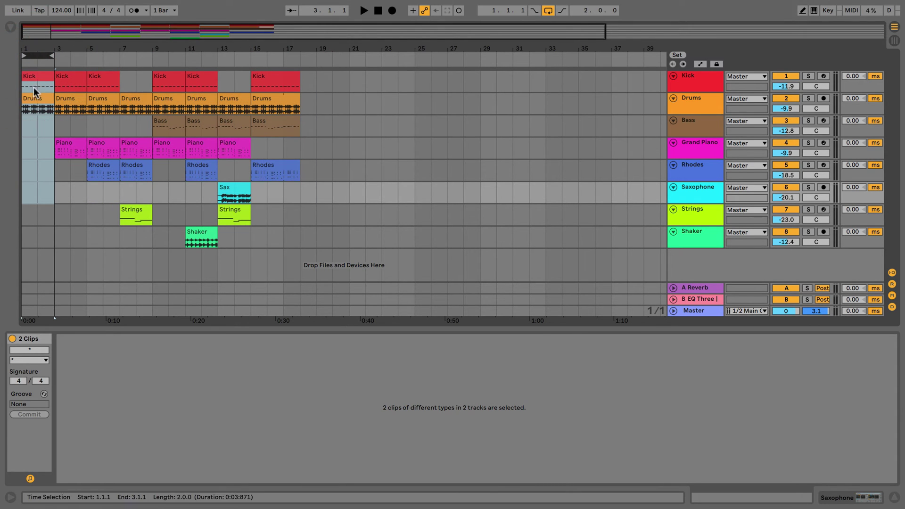
{"action": "right_click", "coordinate": [37, 56]}
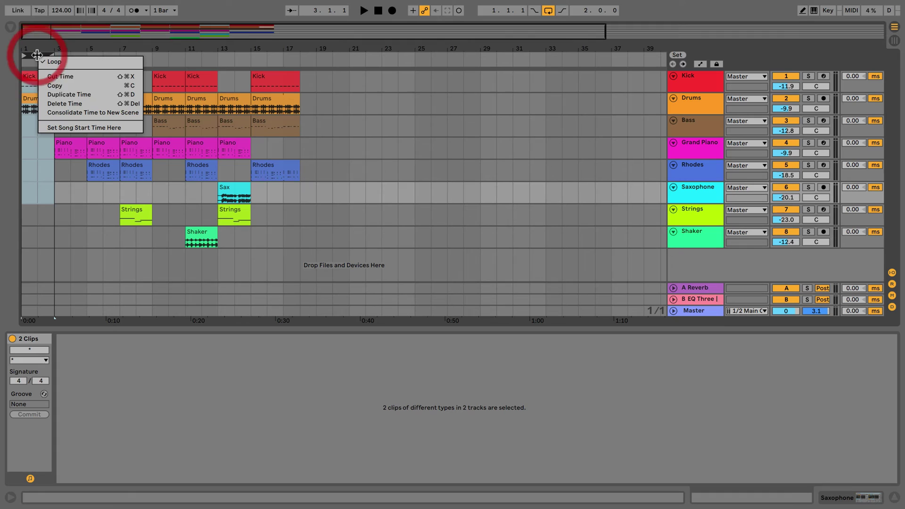
{"action": "left_click", "coordinate": [69, 113]}
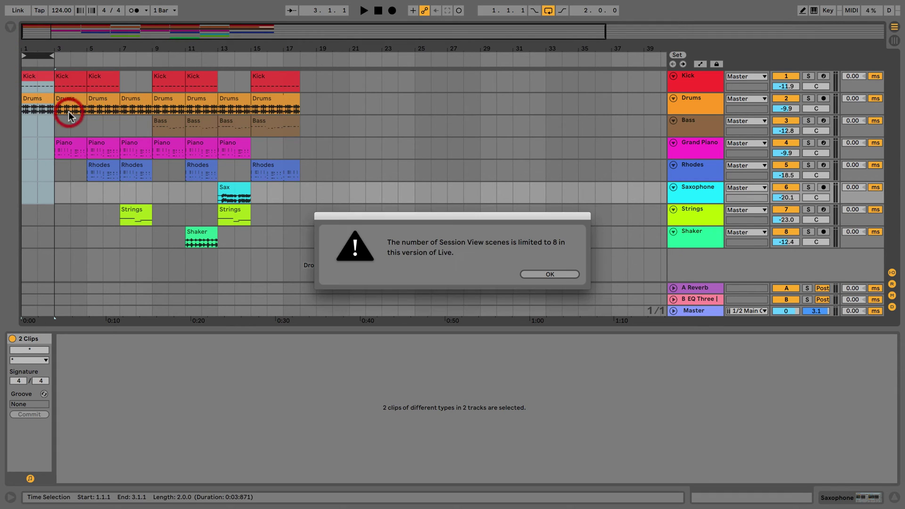
{"action": "left_click", "coordinate": [535, 274]}
Delete the empty scenes 2 through 8 in Session View
{"action": "key", "text": "Tab"}
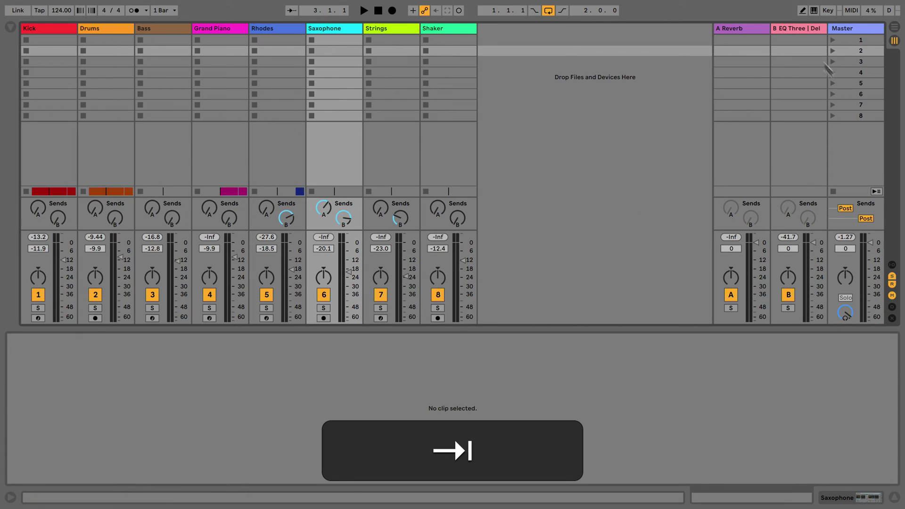
{"action": "left_click", "coordinate": [852, 115]}
{"action": "left_click", "coordinate": [852, 52], "text": "shift"}
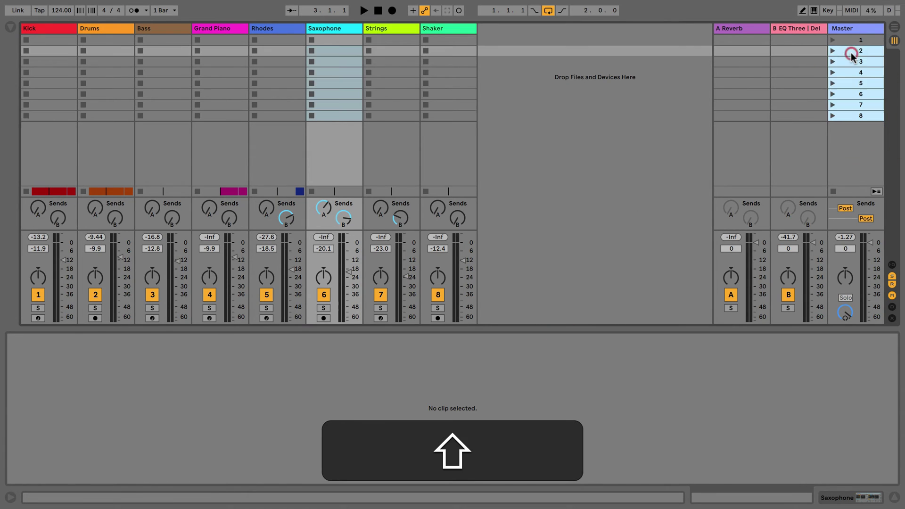
{"action": "right_click", "coordinate": [851, 52]}
{"action": "left_click", "coordinate": [777, 88]}
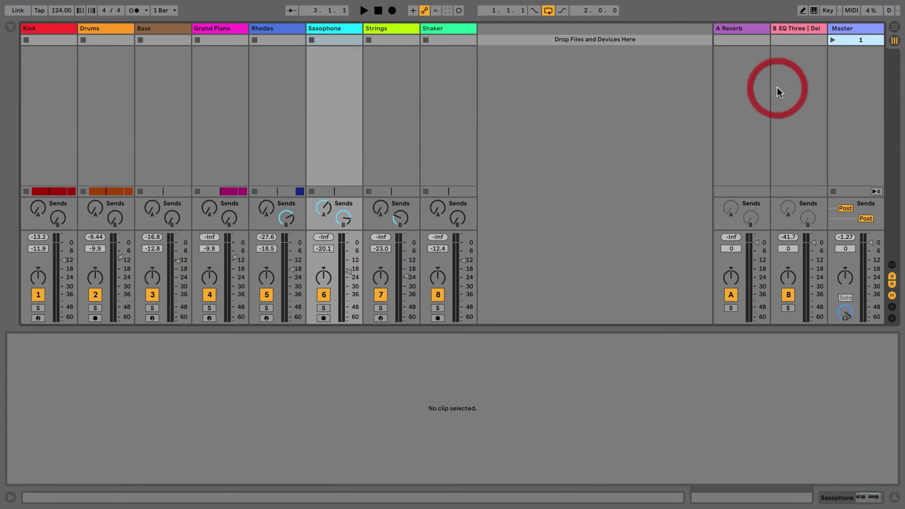
{"action": "right_click", "coordinate": [850, 40]}
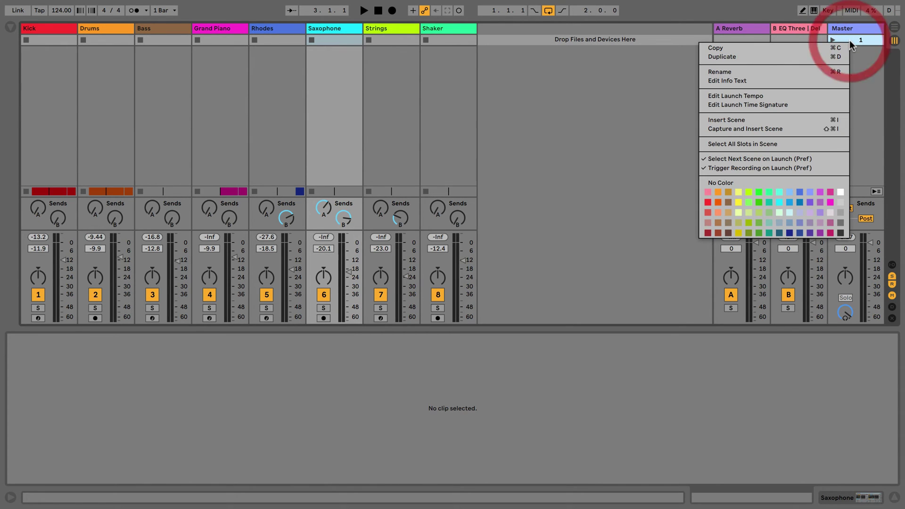
{"action": "left_click", "coordinate": [680, 42]}
{"action": "key", "text": "Tab"}
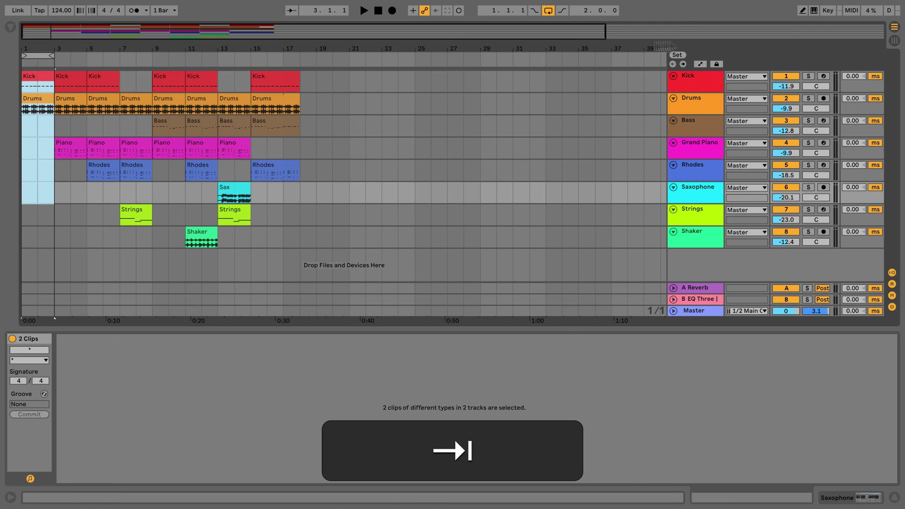
Consolidate bars 1–3 into a new scene 2 with Kick and Drums clips
{"action": "right_click", "coordinate": [35, 55]}
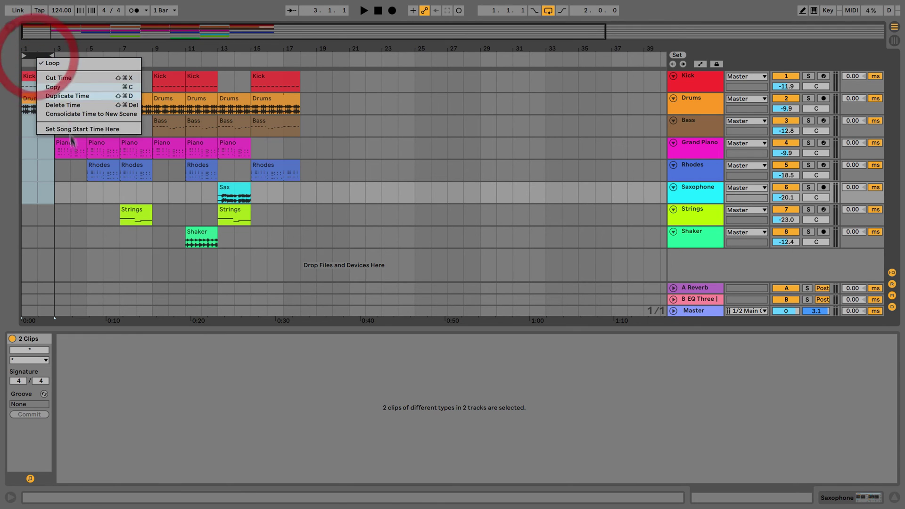
{"action": "left_click", "coordinate": [67, 115]}
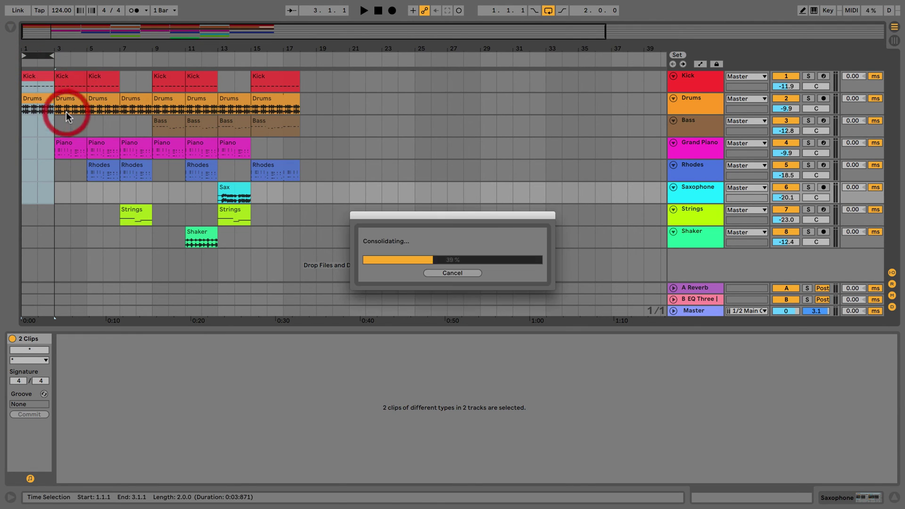
{"action": "left_click", "coordinate": [895, 42]}
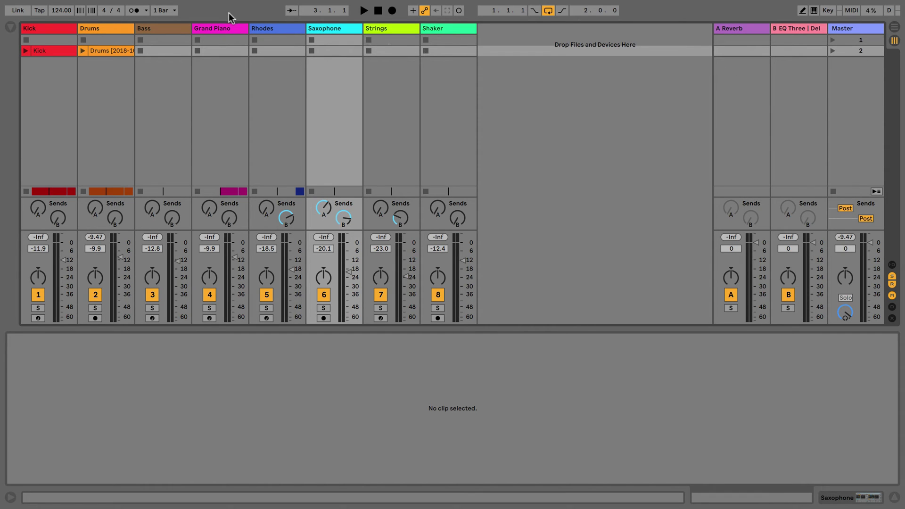
Move the time range to bars 3–5 and consolidate it into new scene 3
{"action": "left_click", "coordinate": [889, 30]}
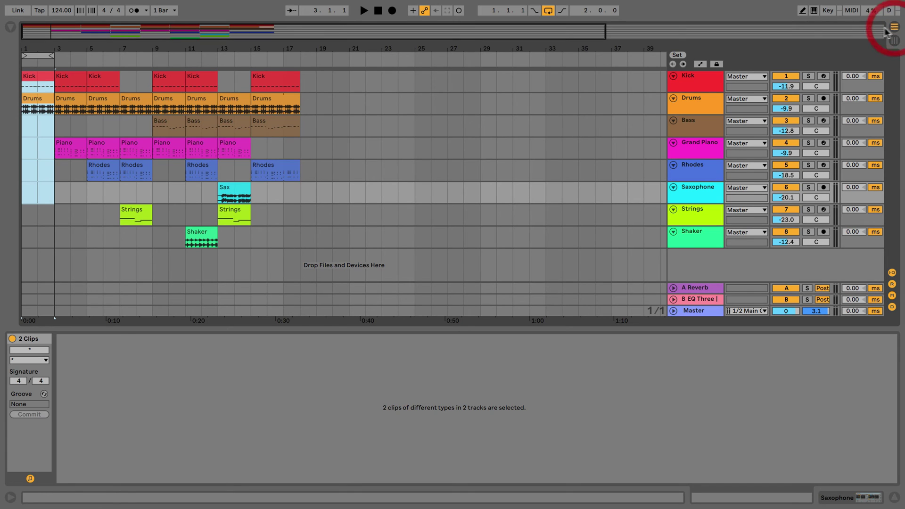
{"action": "left_click_drag", "start_coordinate": [38, 56], "coordinate": [72, 56]}
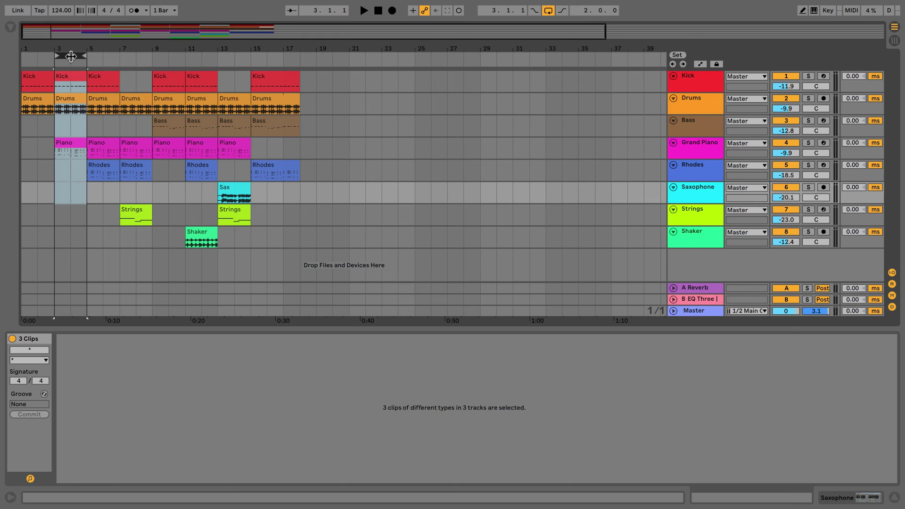
{"action": "right_click", "coordinate": [72, 56]}
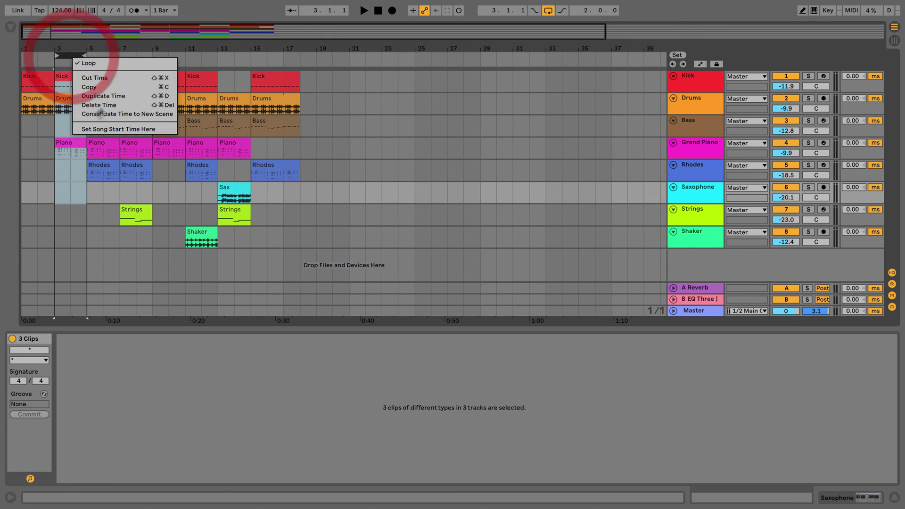
{"action": "left_click", "coordinate": [97, 112]}
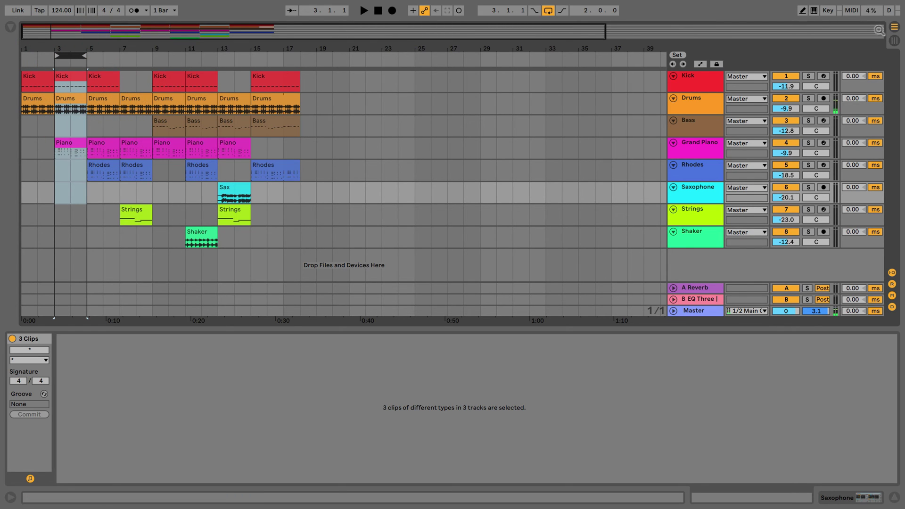
{"action": "left_click", "coordinate": [894, 43]}
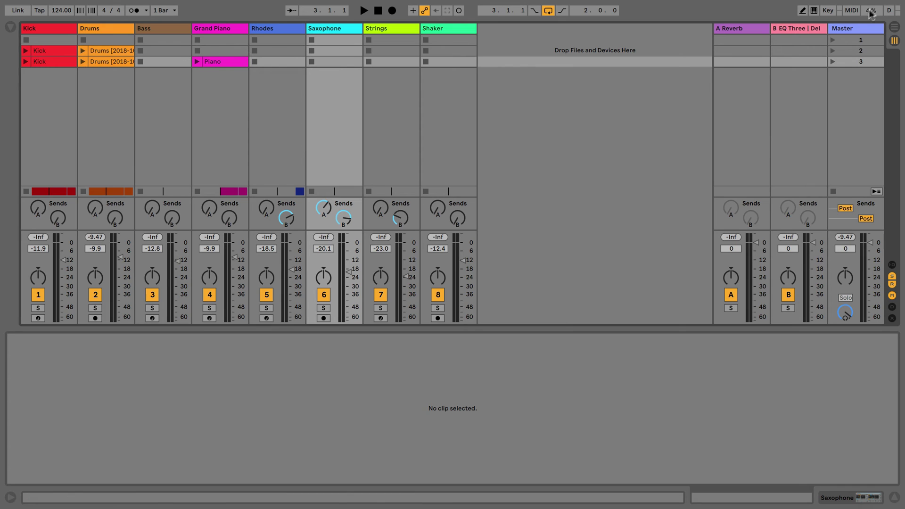
{"action": "left_click", "coordinate": [894, 30]}
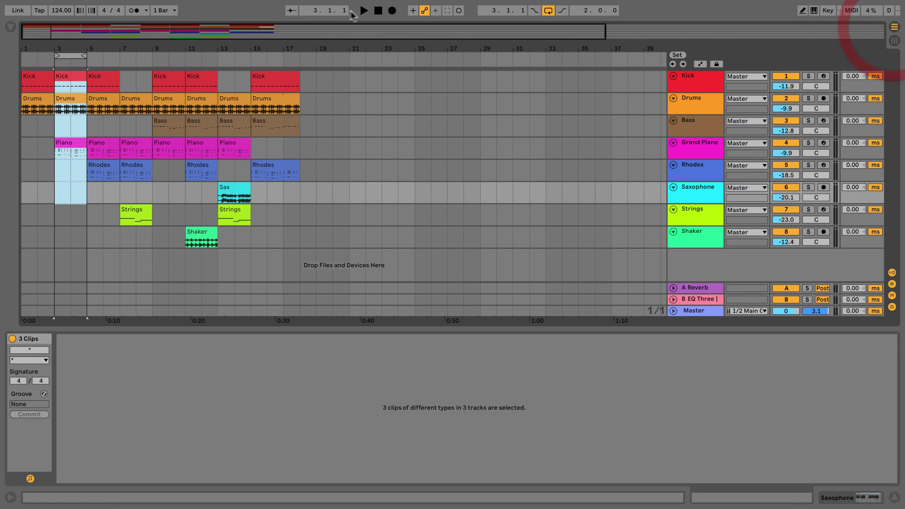
Stretch the time range to bars 5–13 and consolidate it into new scene 4
{"action": "left_click", "coordinate": [63, 80]}
{"action": "left_click_drag", "start_coordinate": [86, 87], "coordinate": [54, 87]}
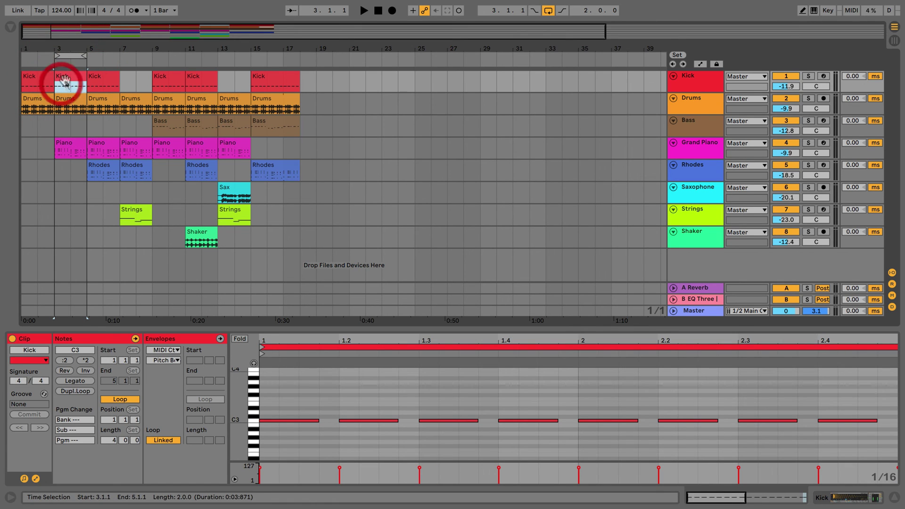
{"action": "left_click", "coordinate": [66, 74]}
{"action": "left_click_drag", "start_coordinate": [67, 55], "coordinate": [218, 56]}
{"action": "left_click", "coordinate": [168, 55]}
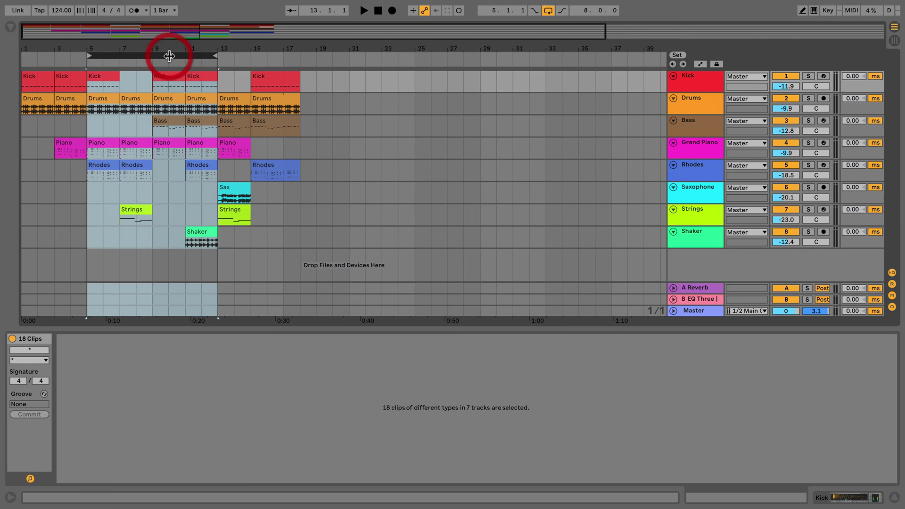
{"action": "right_click", "coordinate": [169, 57]}
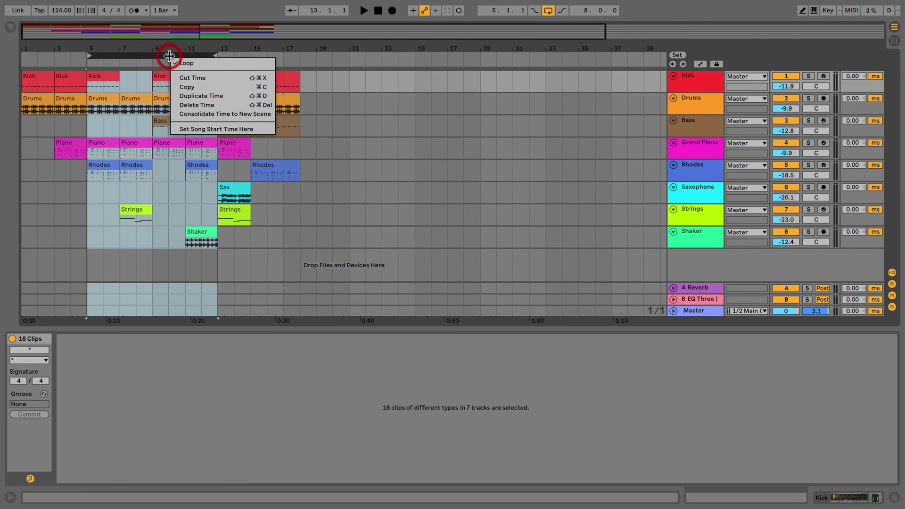
{"action": "left_click", "coordinate": [203, 114]}
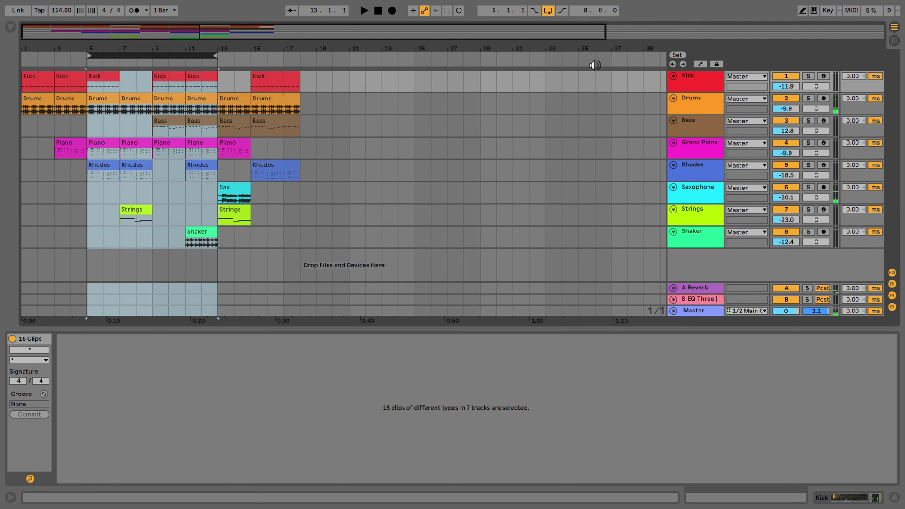
{"action": "left_click", "coordinate": [895, 39]}
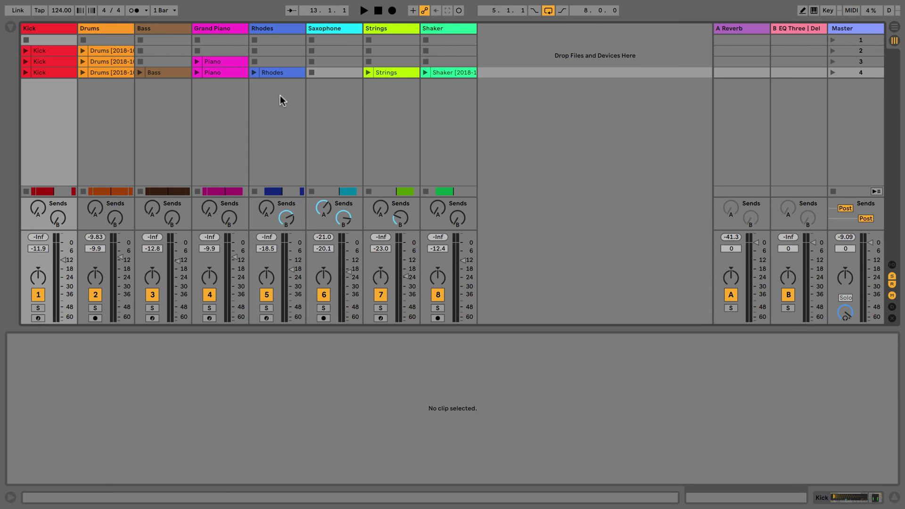
Review the scene 4 Piano and Rhodes clips, marking a short range in the Rhodes notes
{"action": "left_click", "coordinate": [220, 72]}
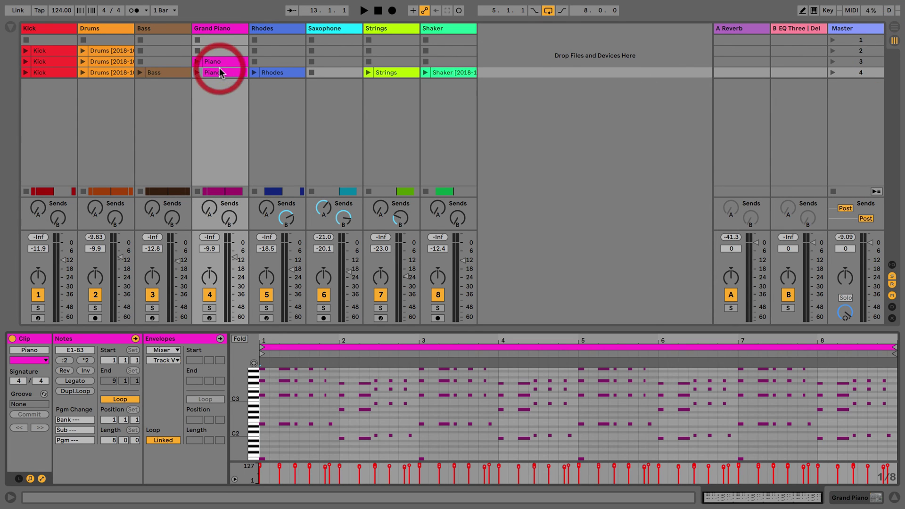
{"action": "left_click", "coordinate": [264, 74]}
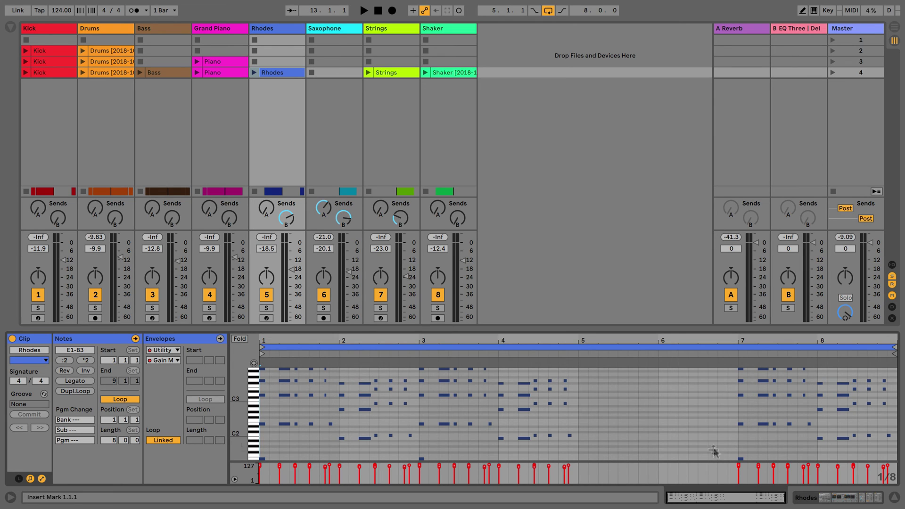
{"action": "left_click_drag", "start_coordinate": [729, 429], "coordinate": [608, 423]}
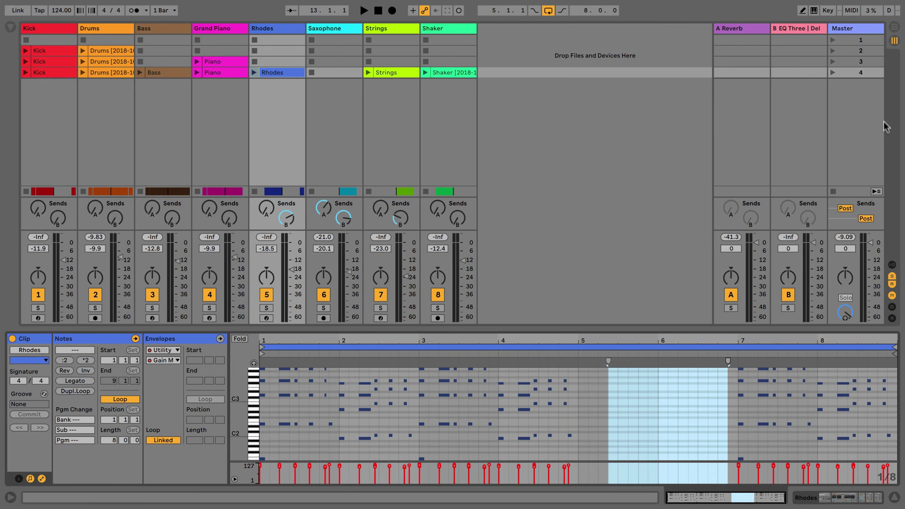
Check the Rhodes clip in the Arrangement, marking bars 5–7 and opening it at bar 11
{"action": "left_click", "coordinate": [895, 27]}
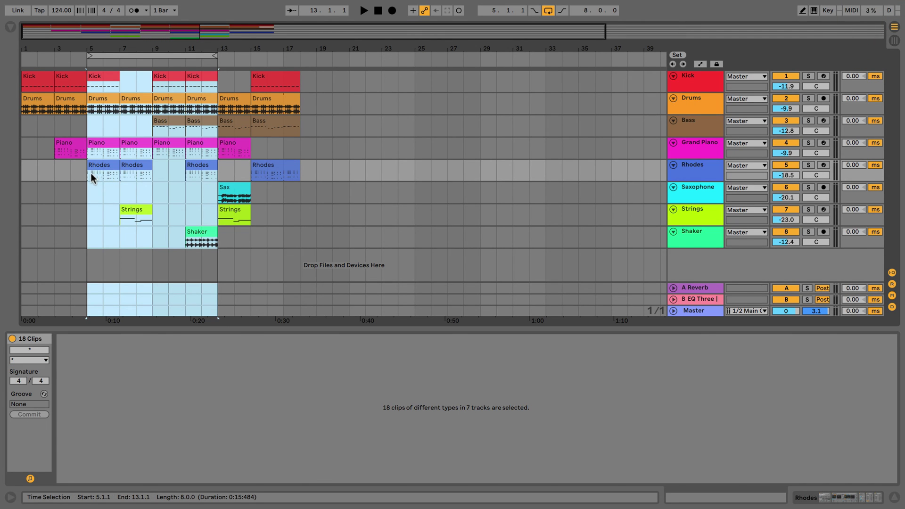
{"action": "left_click_drag", "start_coordinate": [92, 173], "coordinate": [199, 179]}
{"action": "left_click", "coordinate": [201, 175]}
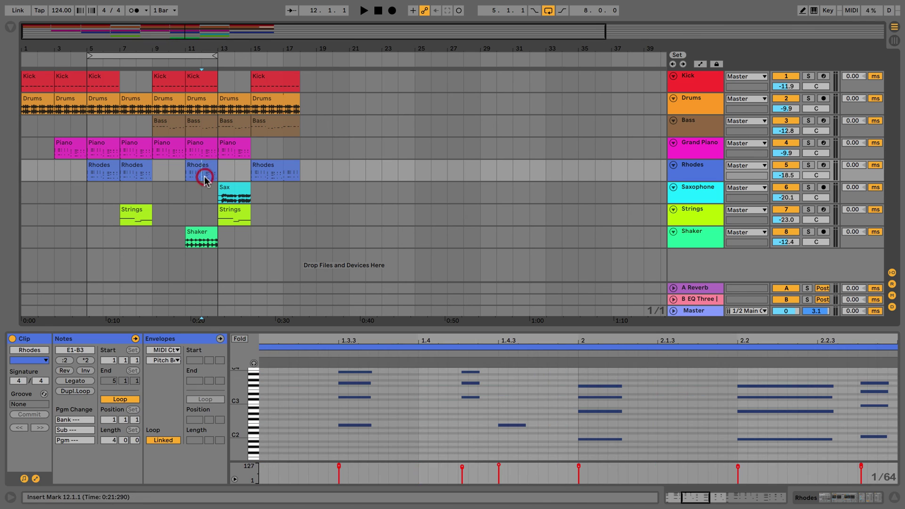
{"action": "left_click", "coordinate": [893, 41]}
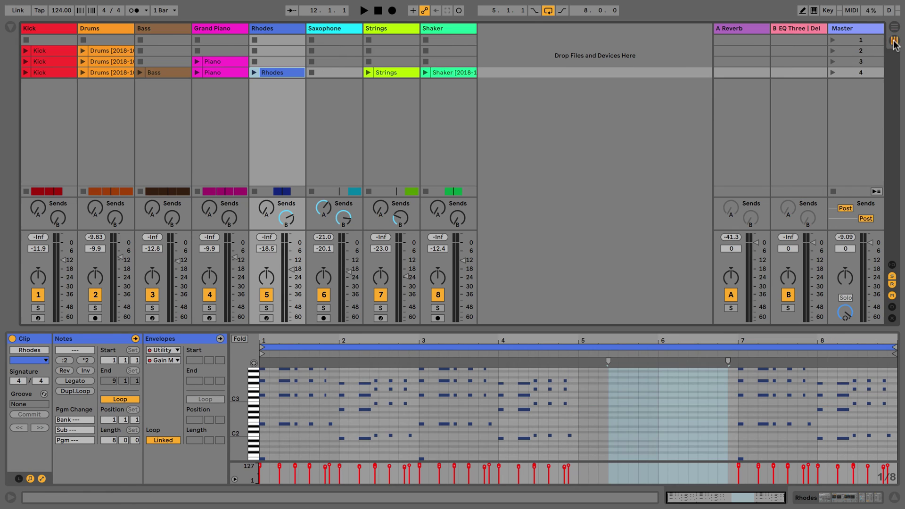
Back in Session View, review the scene 4 Shaker and Strings clips, ending on Shaker
{"action": "left_click", "coordinate": [466, 74]}
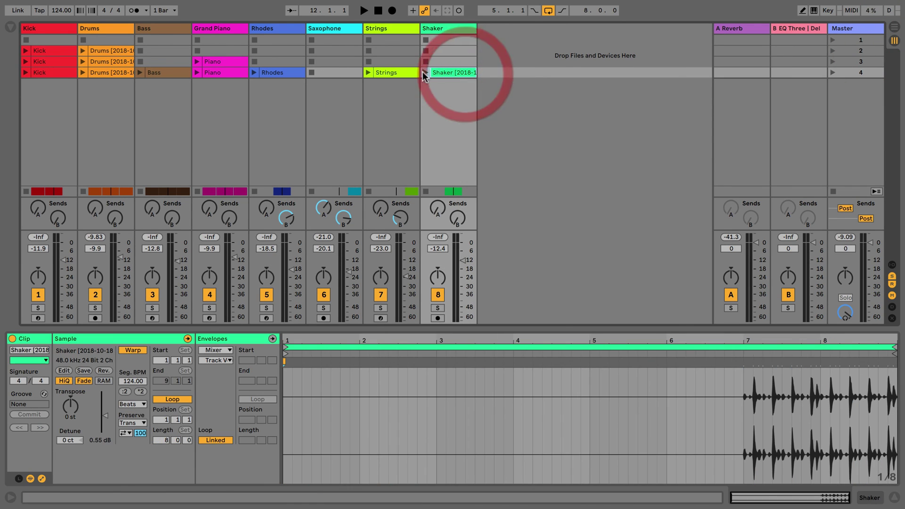
{"action": "left_click", "coordinate": [393, 76]}
{"action": "left_click", "coordinate": [441, 73]}
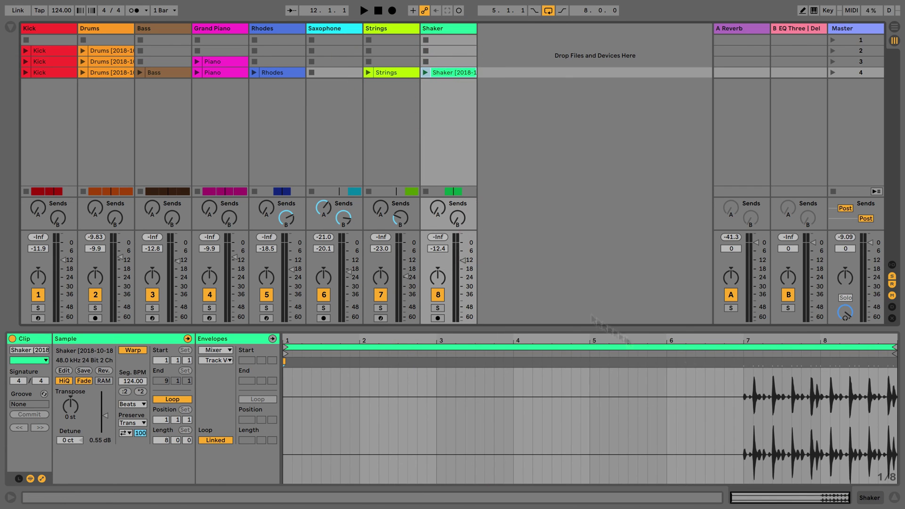